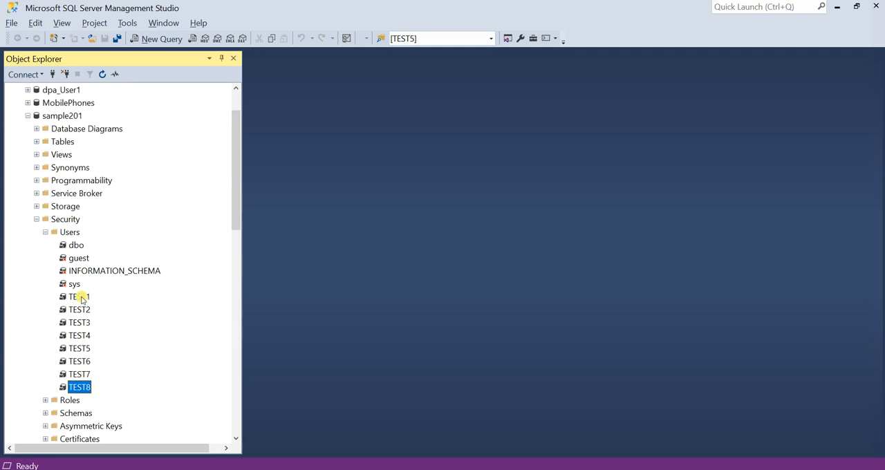
Review the securables and owned schemas of the sample201 database user TEST1, and leave its properties without changes.
{"action": "double_click", "coordinate": [78, 295]}
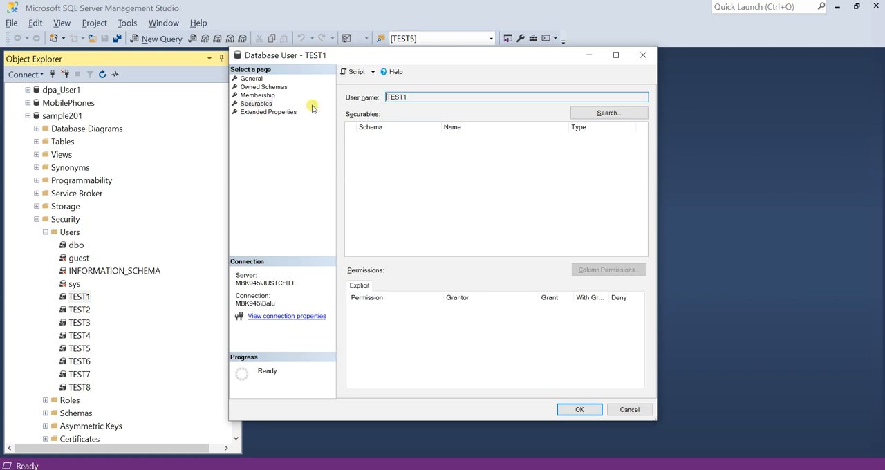
{"action": "left_click", "coordinate": [266, 104]}
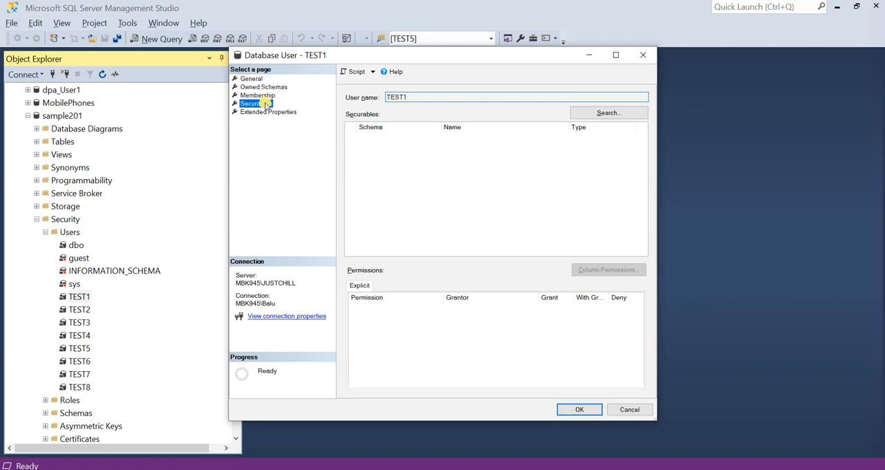
{"action": "left_click", "coordinate": [265, 88]}
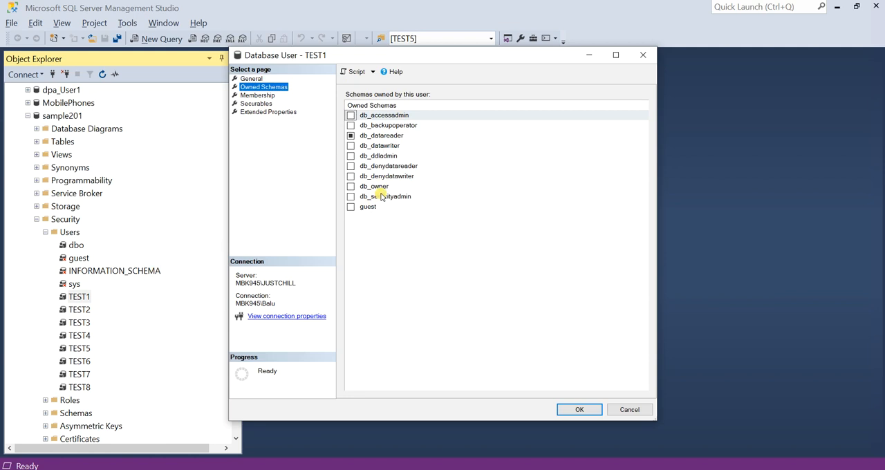
{"action": "left_click", "coordinate": [629, 409]}
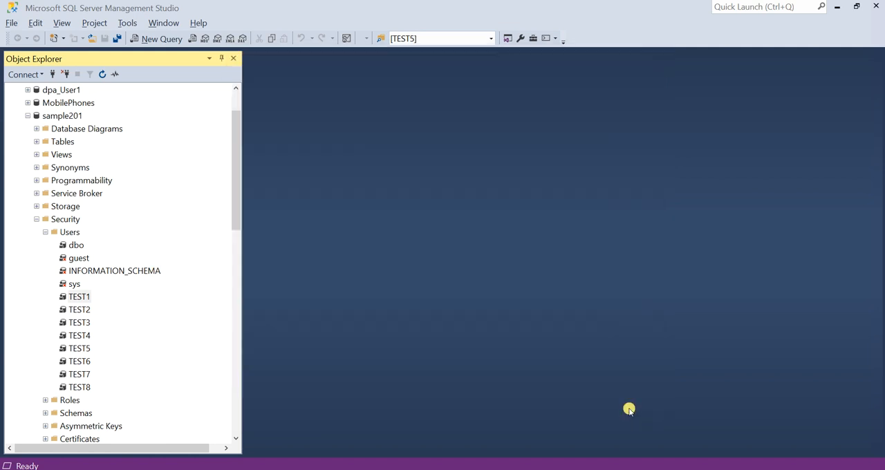
Compare the TEST users of the sample201 database with the TEST logins at server level on the JUSTCHILL instance.
{"action": "left_click", "coordinate": [86, 311]}
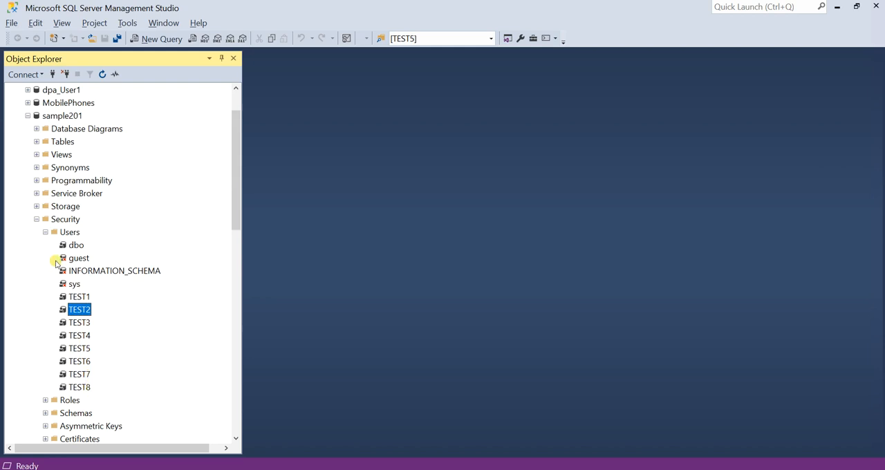
{"action": "left_click", "coordinate": [88, 300]}
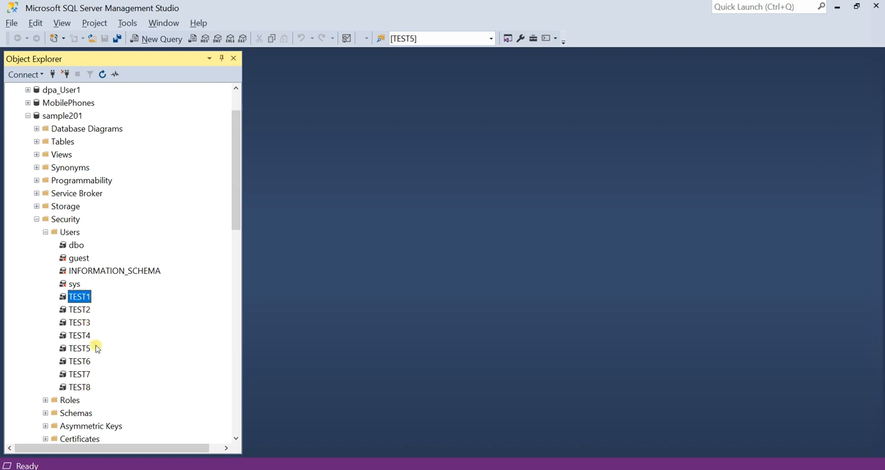
{"action": "scroll", "coordinate": [91, 345], "scroll_direction": "down", "scroll_amount": 3}
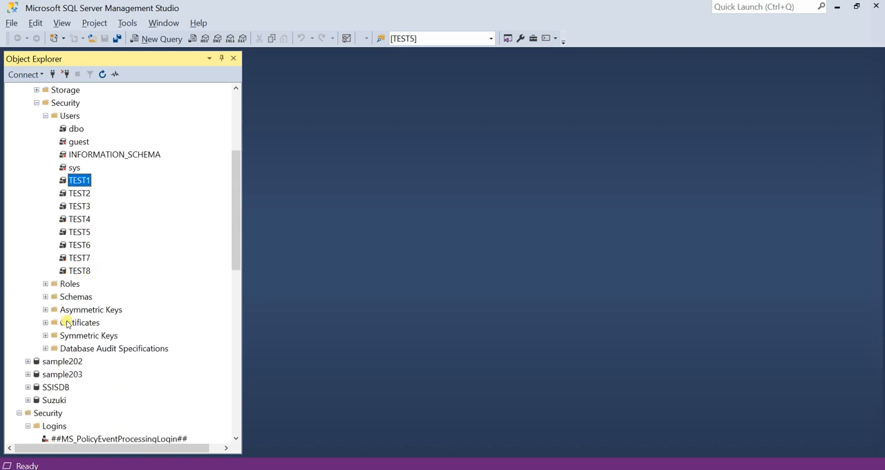
{"action": "scroll", "coordinate": [65, 345], "scroll_direction": "down", "scroll_amount": 1}
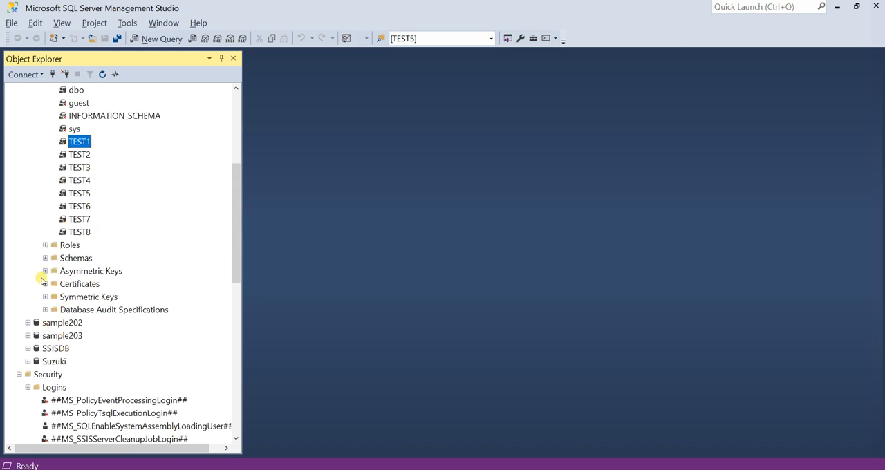
{"action": "scroll", "coordinate": [74, 273], "scroll_direction": "up", "scroll_amount": 5}
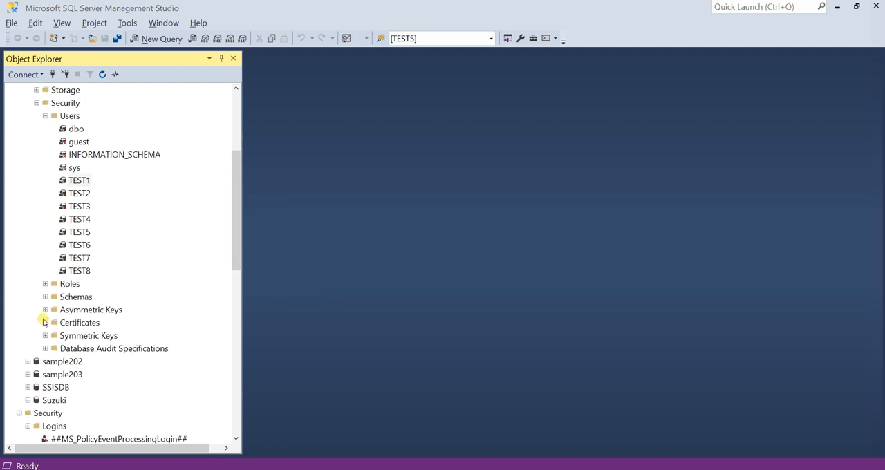
{"action": "left_click", "coordinate": [28, 155]}
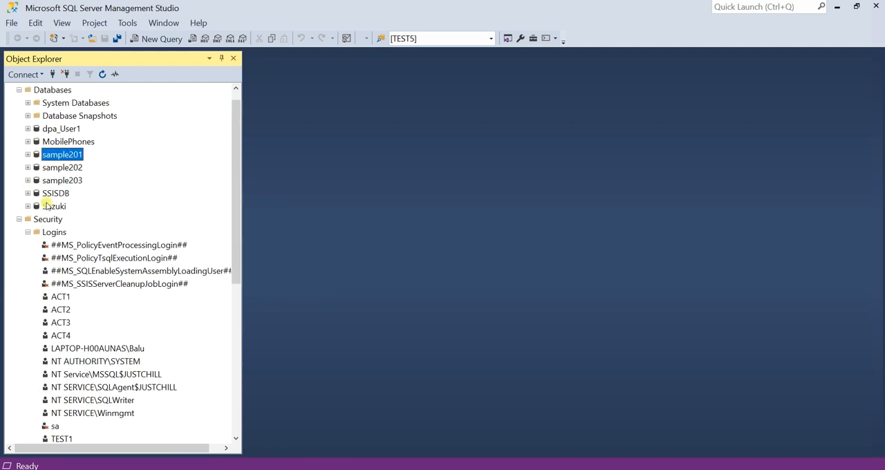
{"action": "left_click", "coordinate": [62, 309]}
{"action": "scroll", "coordinate": [69, 311], "scroll_direction": "down", "scroll_amount": 4}
{"action": "left_click", "coordinate": [62, 284]}
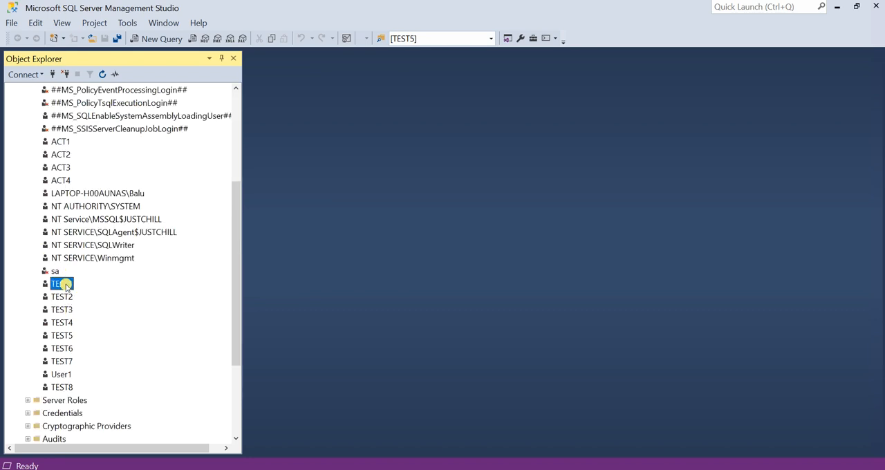
{"action": "left_click", "coordinate": [63, 361]}
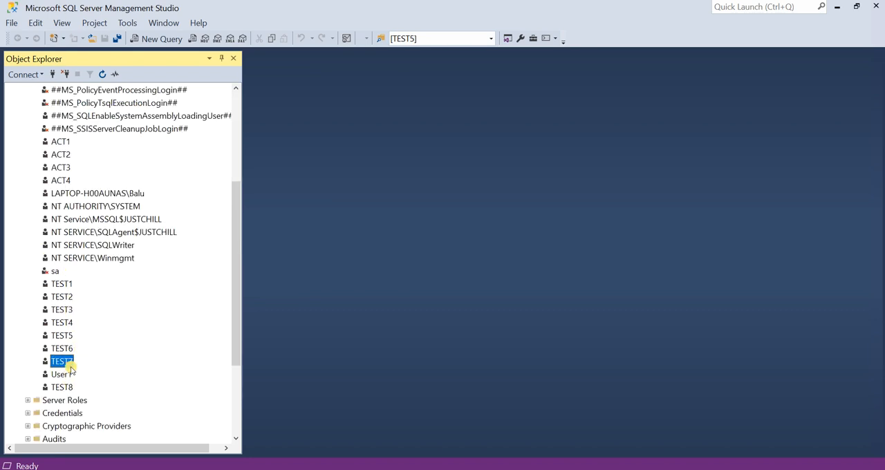
{"action": "left_click", "coordinate": [64, 387]}
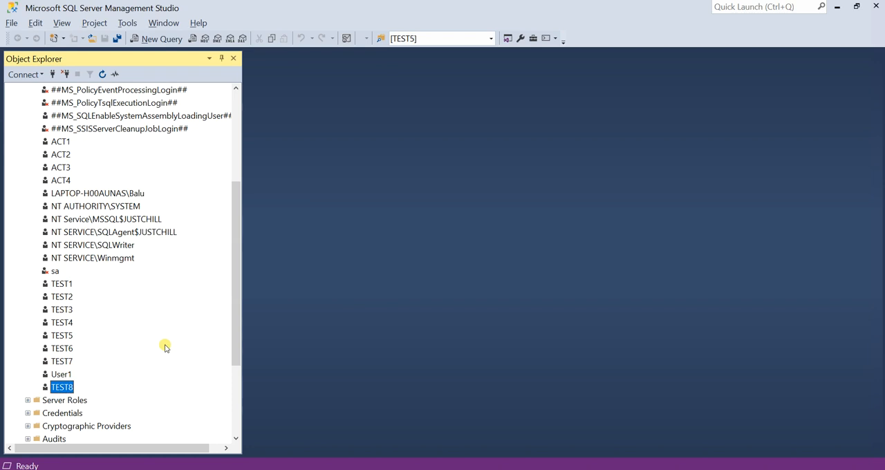
Run a new query on sample201 that backs up the database to disk as 'F:\new\sample201_full.bak'.
{"action": "scroll", "coordinate": [148, 305], "scroll_direction": "up", "scroll_amount": 5}
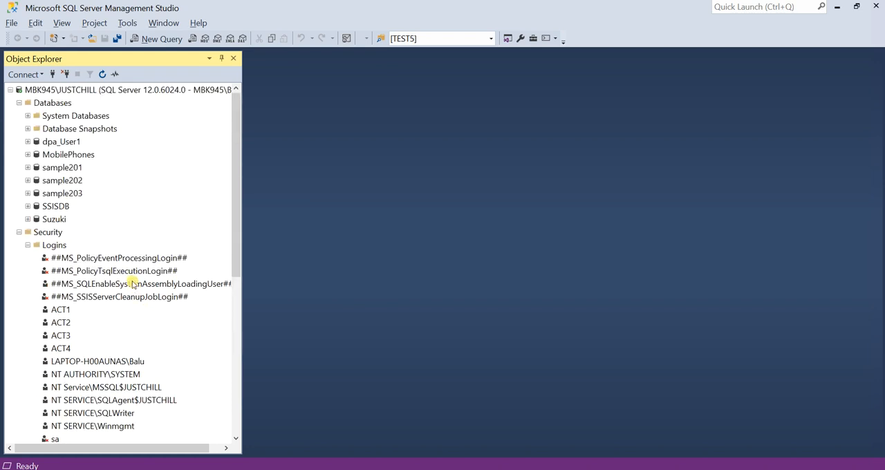
{"action": "left_click", "coordinate": [65, 167]}
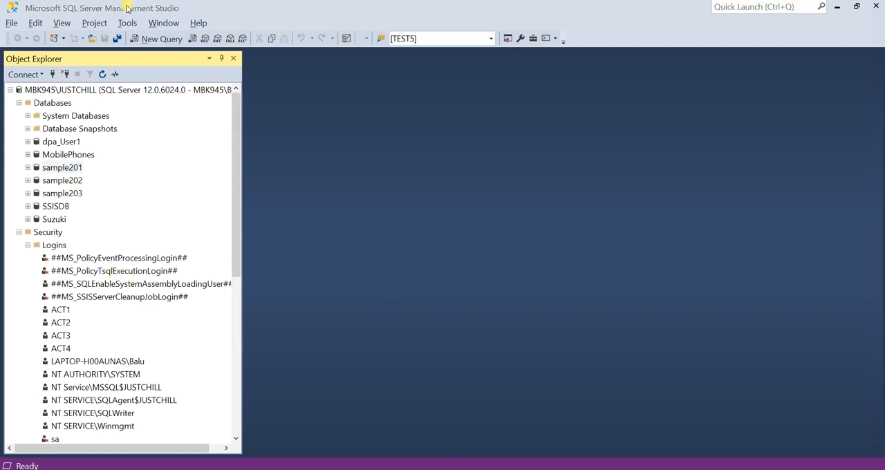
{"action": "left_click", "coordinate": [154, 39]}
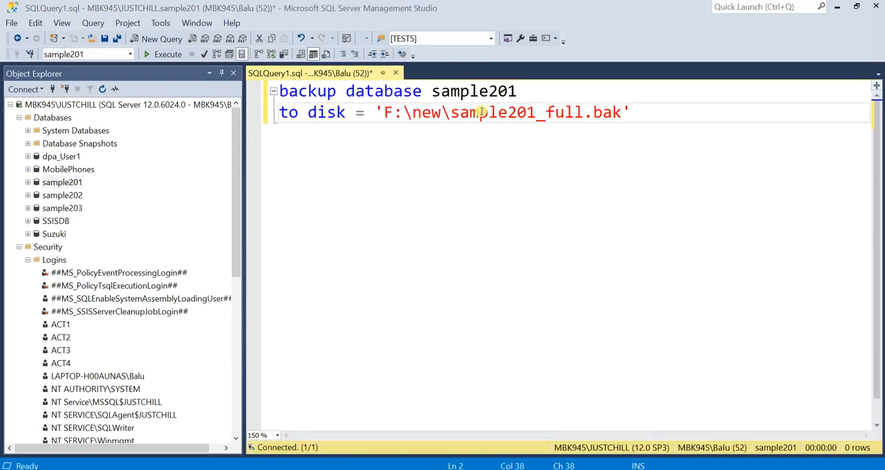
{"action": "left_click", "coordinate": [162, 55]}
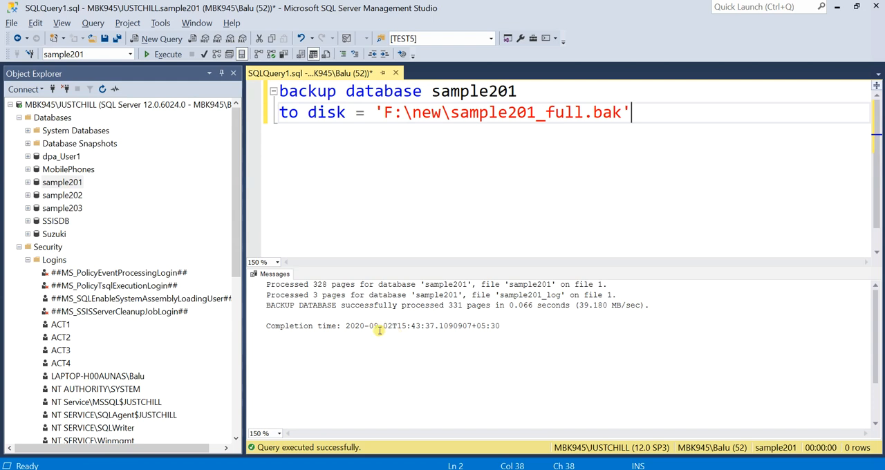
Examine which server logins exist on the HAVEFUN instance, with the JUSTCHILL tree collapsed.
{"action": "left_click", "coordinate": [10, 104]}
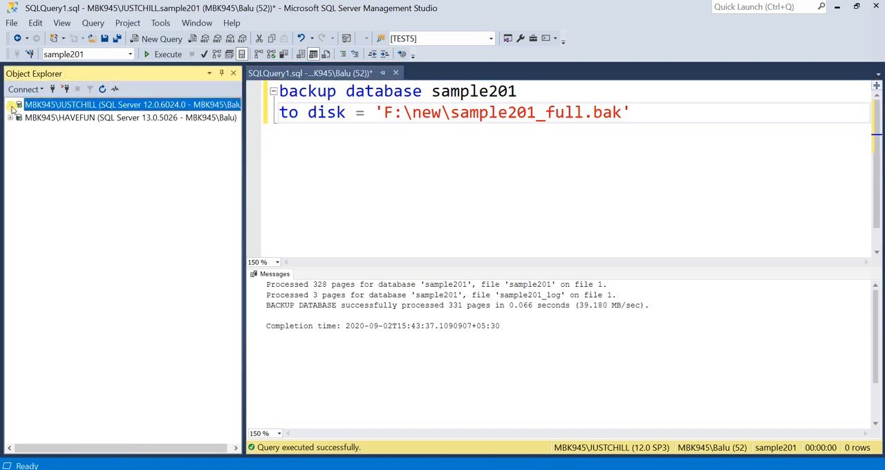
{"action": "left_click", "coordinate": [10, 118]}
{"action": "left_click", "coordinate": [60, 119]}
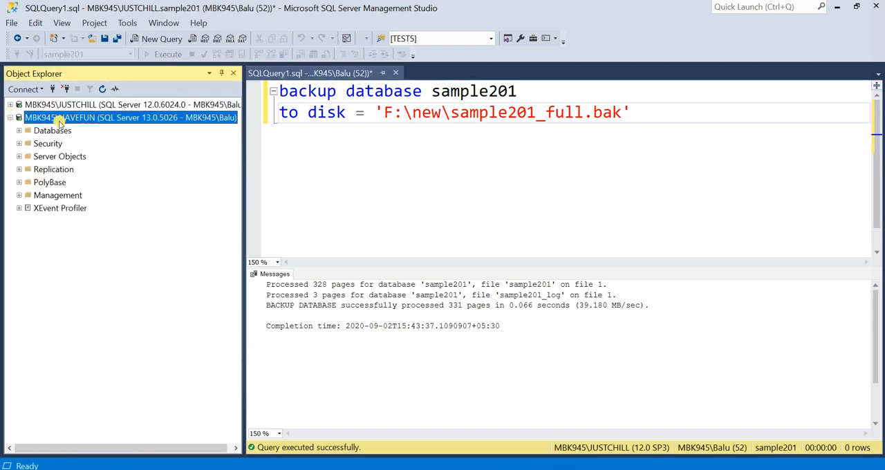
{"action": "key", "text": "alt"}
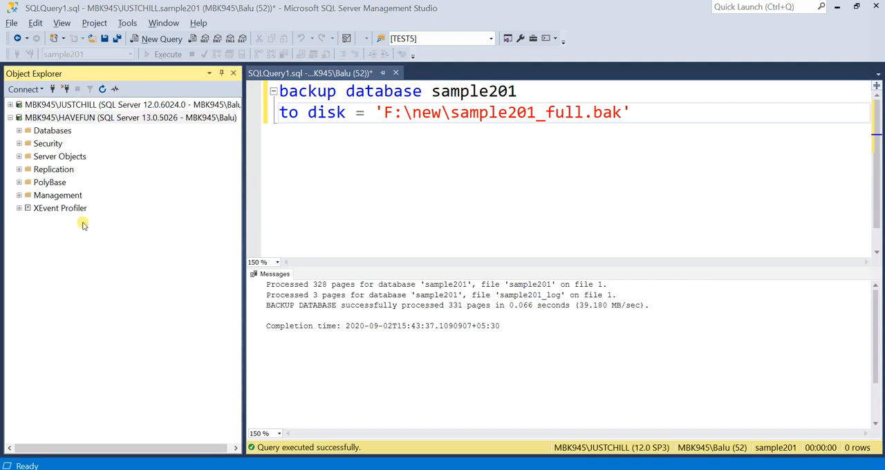
{"action": "left_click", "coordinate": [19, 143]}
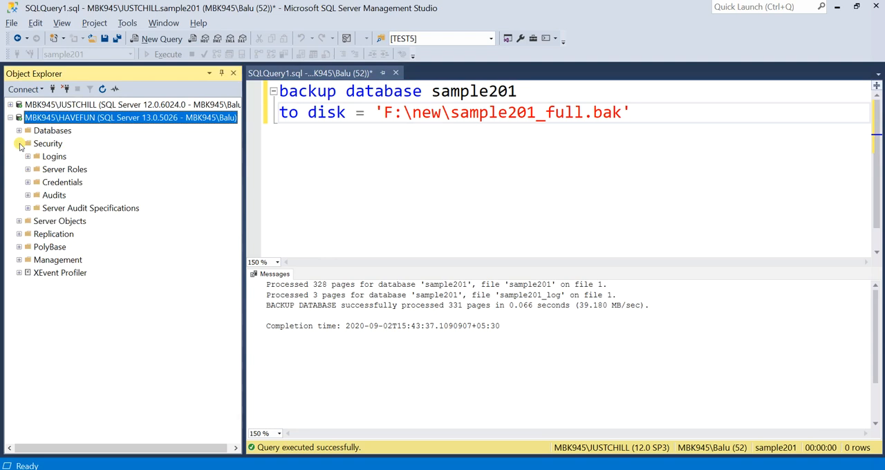
{"action": "left_click", "coordinate": [40, 144]}
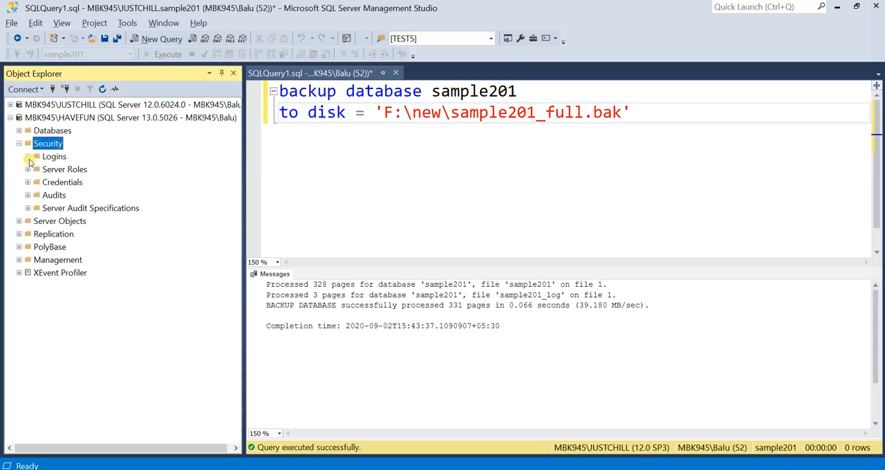
{"action": "left_click", "coordinate": [28, 157]}
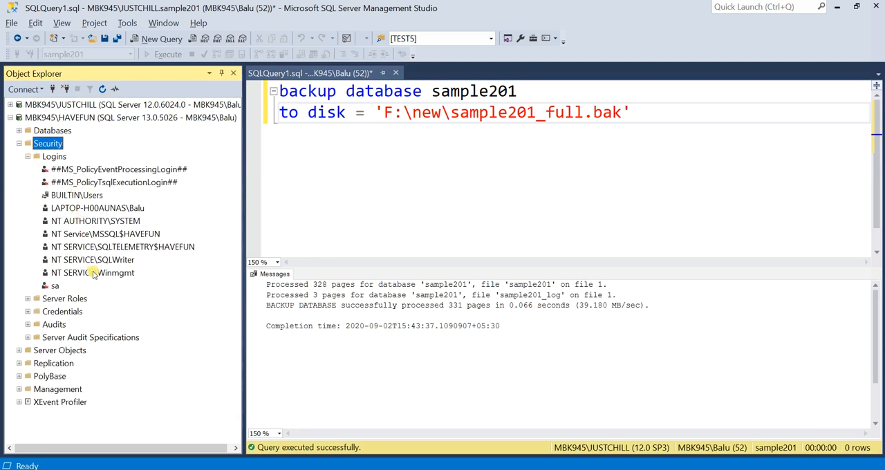
{"action": "left_click", "coordinate": [28, 156]}
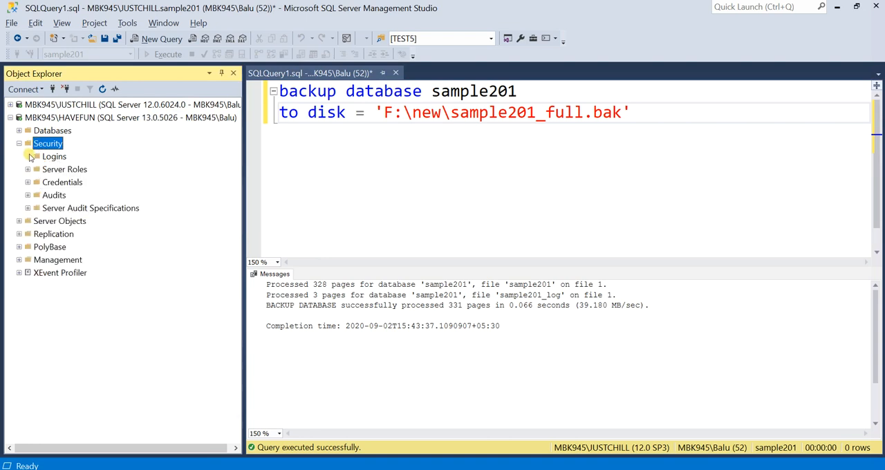
{"action": "left_click", "coordinate": [19, 143]}
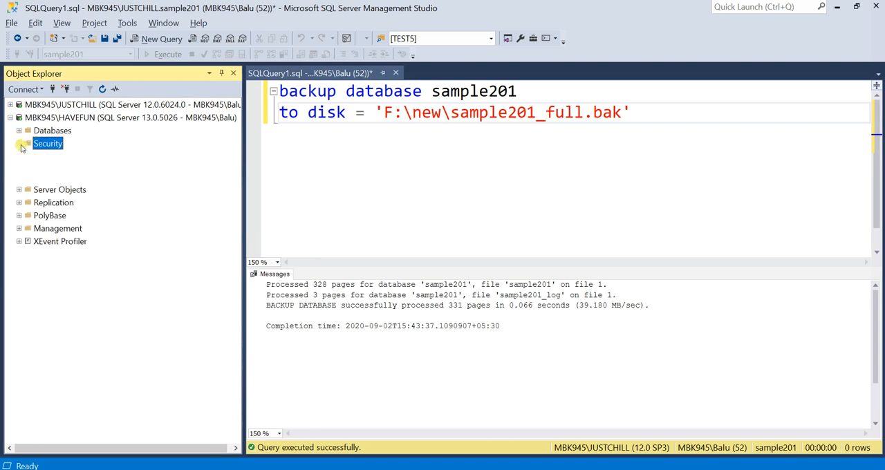
{"action": "left_click", "coordinate": [19, 143]}
{"action": "left_click", "coordinate": [28, 157]}
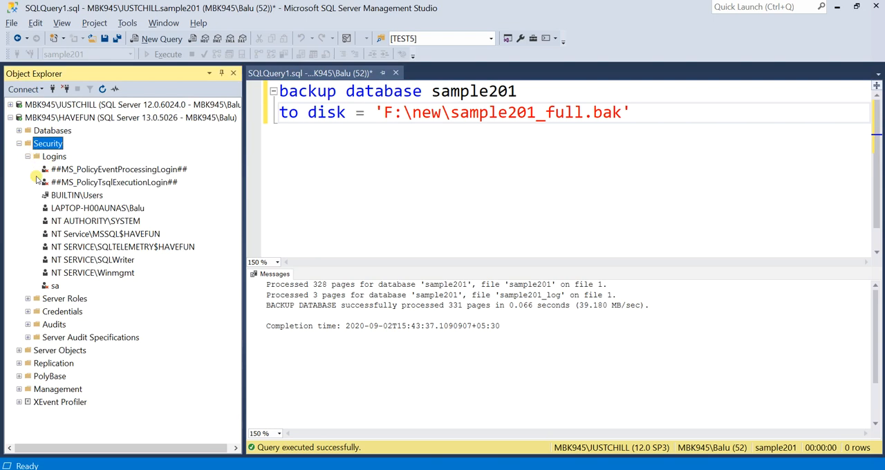
{"action": "left_click", "coordinate": [27, 156]}
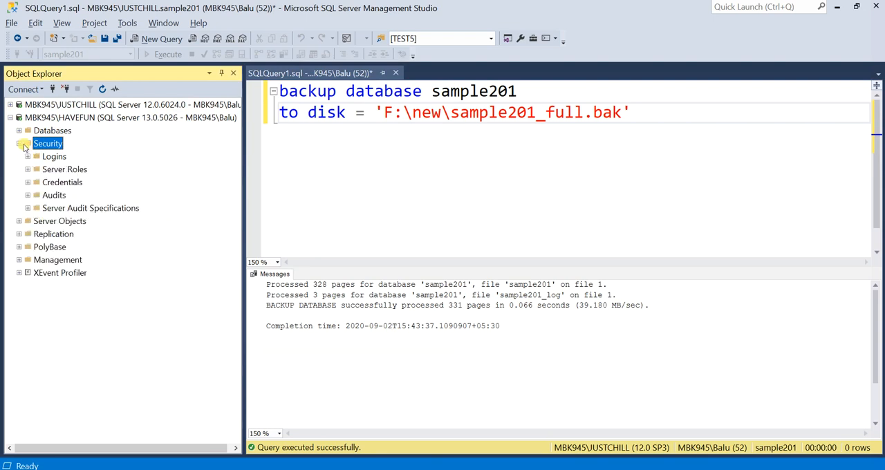
{"action": "left_click", "coordinate": [20, 143]}
Check the list of databases on the HAVEFUN instance.
{"action": "left_click", "coordinate": [19, 131]}
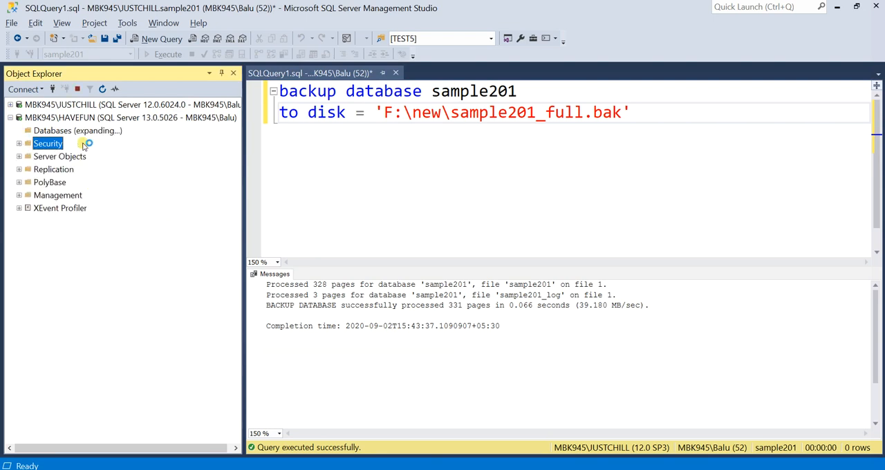
{"action": "left_click", "coordinate": [51, 169]}
{"action": "left_click", "coordinate": [57, 197]}
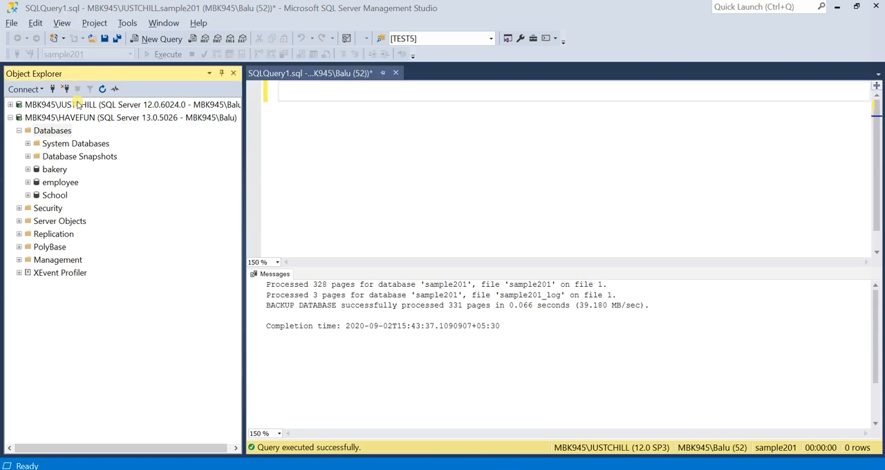
Create a query on the HAVEFUN instance with the statement: restore database sample201 from disk = 'F:\new\sample201_full.bak'.
{"action": "left_click", "coordinate": [76, 118]}
{"action": "left_click", "coordinate": [162, 39]}
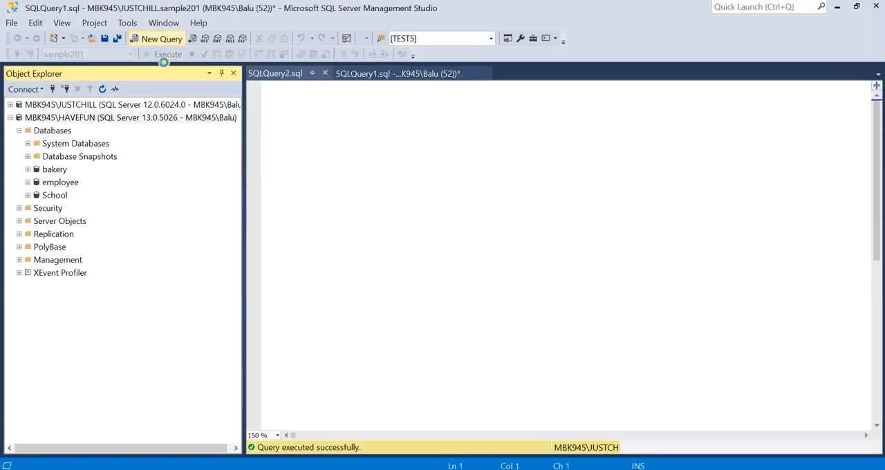
{"action": "type", "text": "restore database sample201 from disk = 'F:\\new\\sample201_full.bak'"}
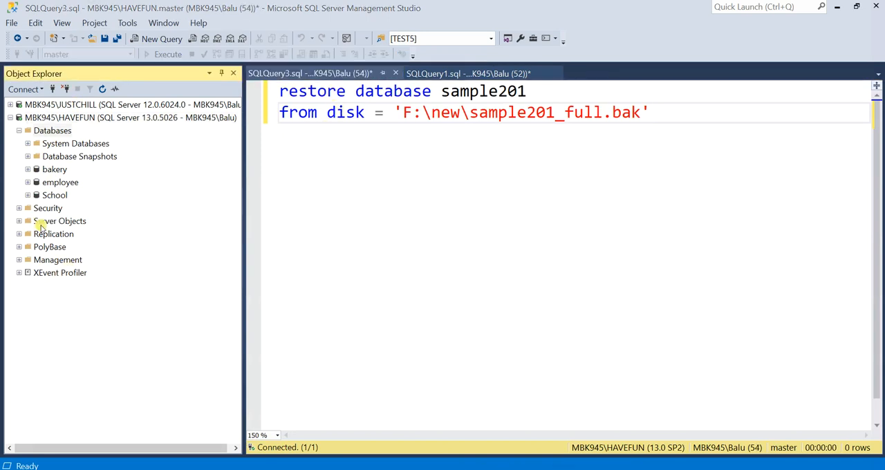
Start a database restore on the HAVEFUN instance with the backup file F:\new\sample201_full.bak as the source device.
{"action": "right_click", "coordinate": [60, 131]}
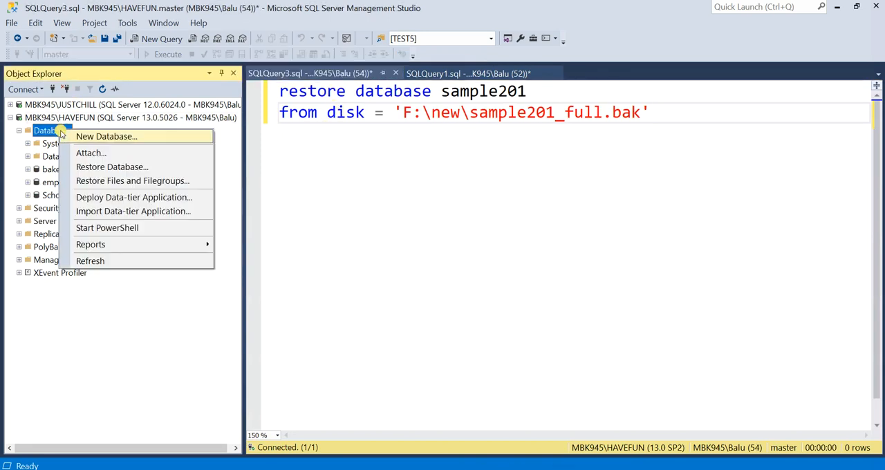
{"action": "left_click", "coordinate": [113, 167]}
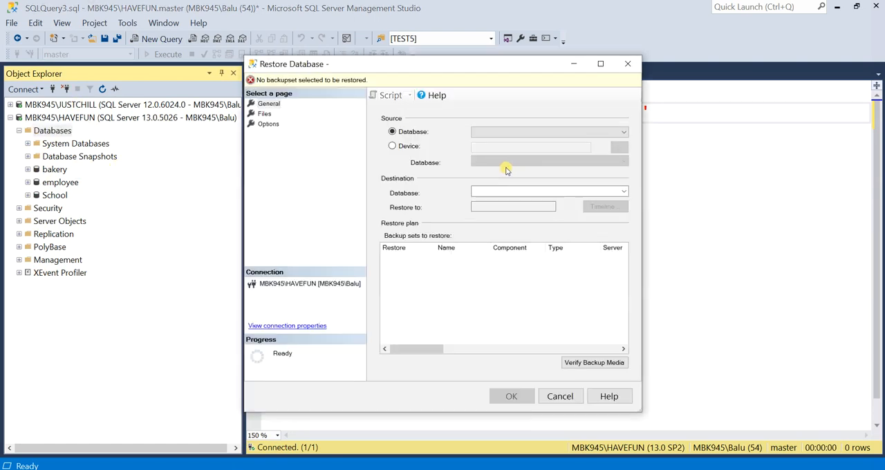
{"action": "left_click", "coordinate": [393, 146]}
{"action": "left_click", "coordinate": [619, 149]}
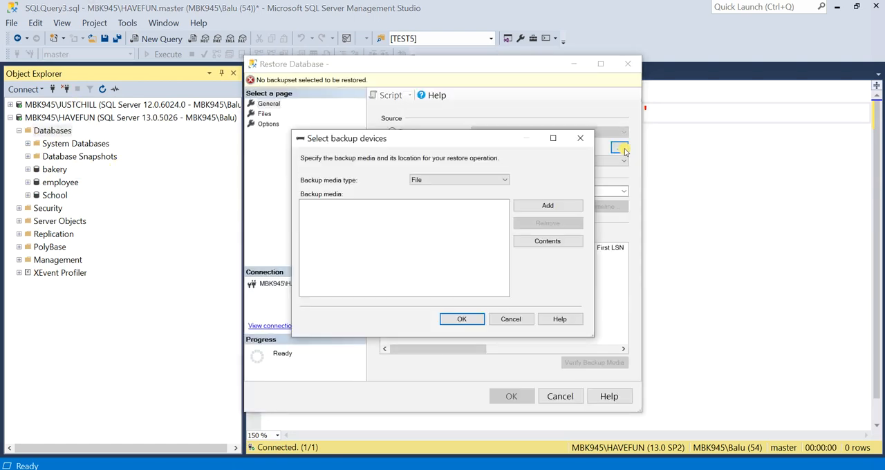
{"action": "left_click", "coordinate": [547, 205]}
{"action": "left_click", "coordinate": [401, 144]}
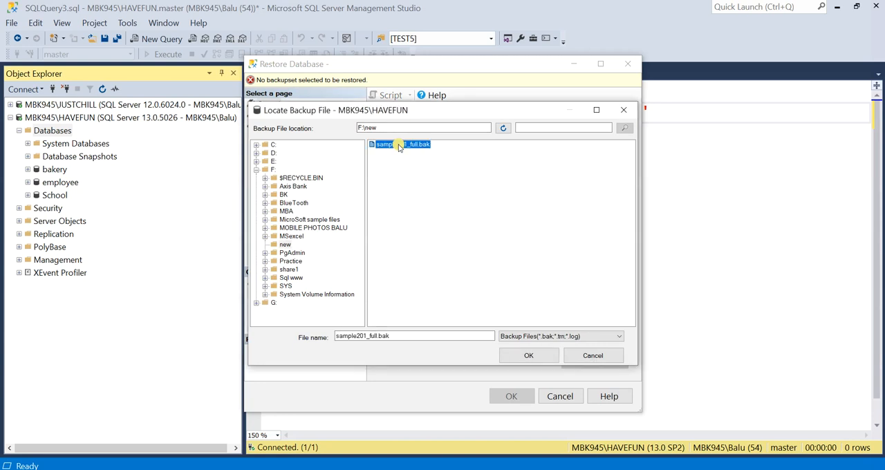
{"action": "left_click", "coordinate": [528, 355]}
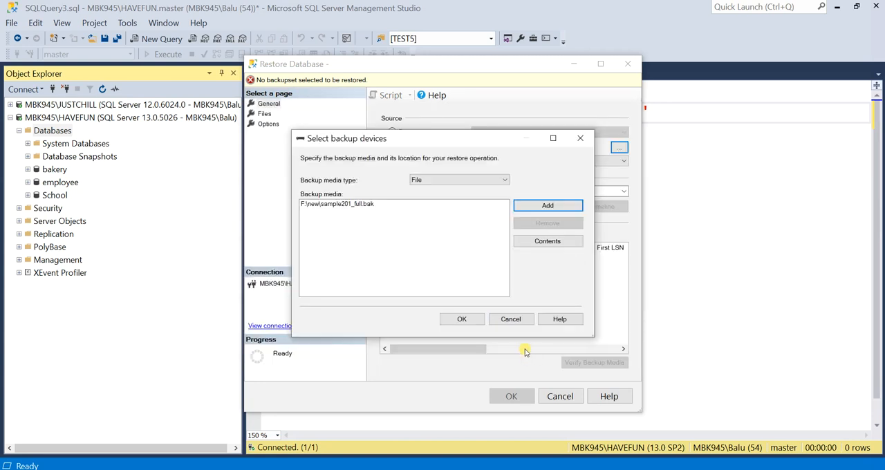
{"action": "left_click", "coordinate": [461, 319]}
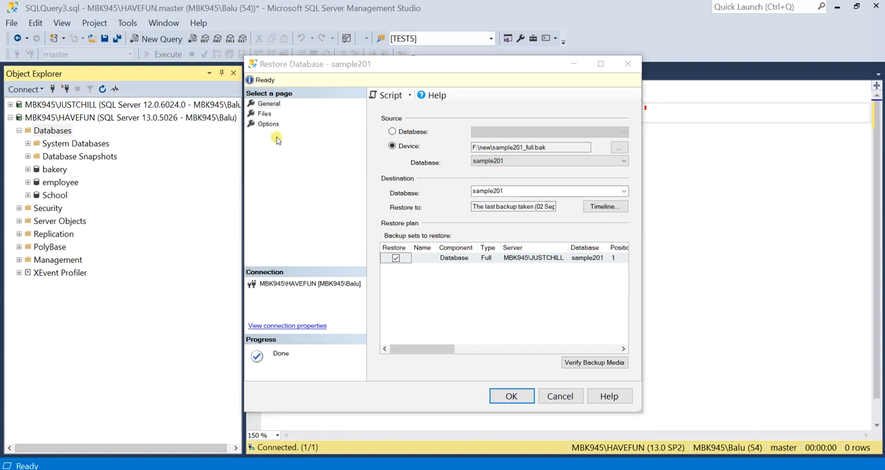
Set the restore path of the sample201 data file to F:\new\sample201.mdf.
{"action": "left_click", "coordinate": [265, 113]}
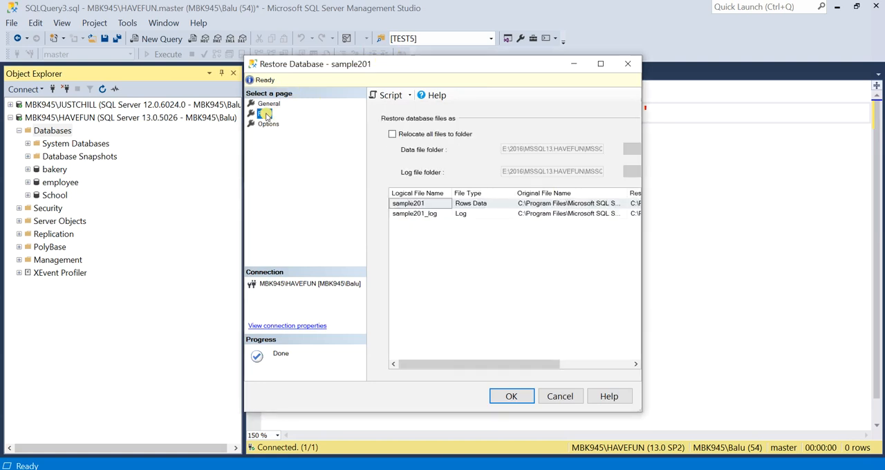
{"action": "left_click", "coordinate": [503, 365]}
{"action": "left_click", "coordinate": [633, 203]}
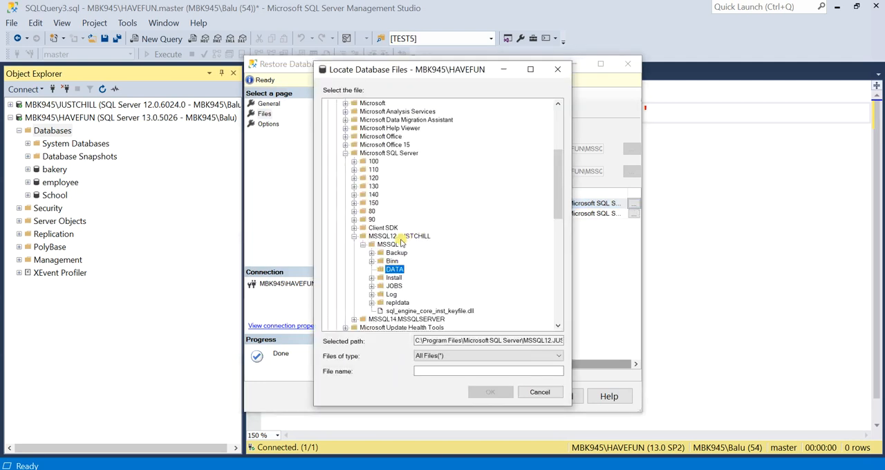
{"action": "scroll", "coordinate": [401, 243], "scroll_direction": "down", "scroll_amount": 15}
{"action": "left_click", "coordinate": [356, 252]}
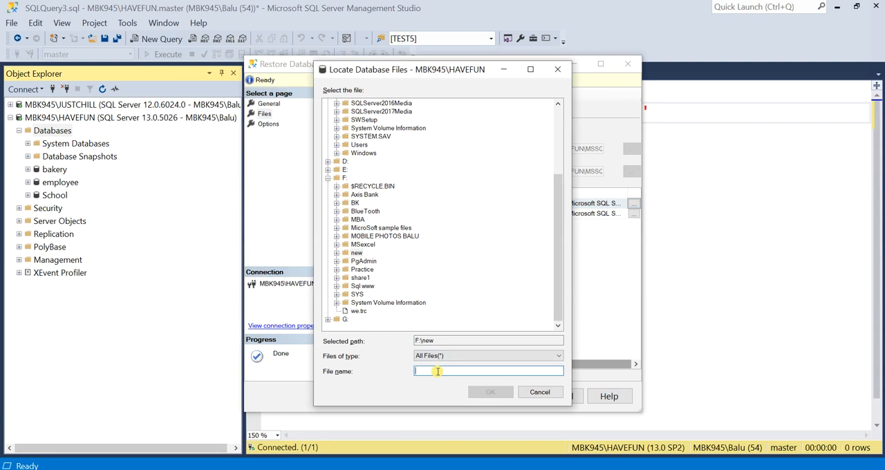
{"action": "key", "text": "ctrl+v"}
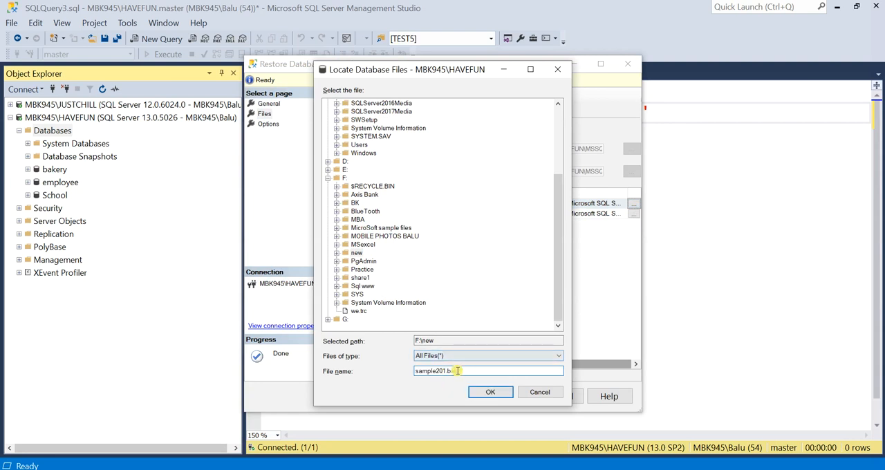
{"action": "left_click", "coordinate": [486, 392]}
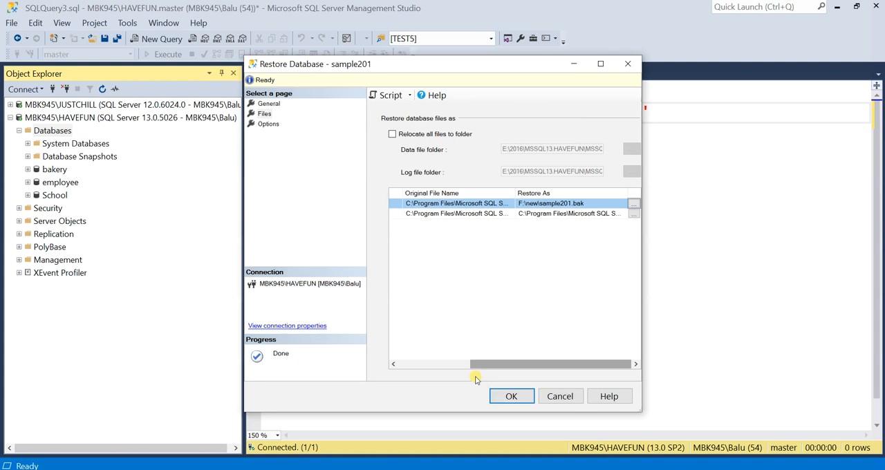
{"action": "left_click", "coordinate": [566, 204]}
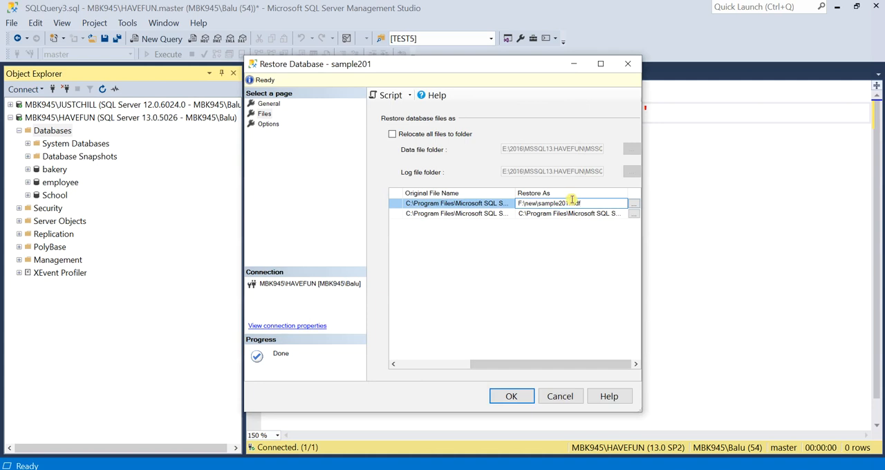
Set the restore path of the sample201_log file to F:\new\sample201.ldf.
{"action": "double_click", "coordinate": [572, 203]}
{"action": "key", "text": "ctrl+c"}
{"action": "left_click", "coordinate": [563, 213]}
{"action": "double_click", "coordinate": [563, 213]}
{"action": "key", "text": "ctrl+v"}
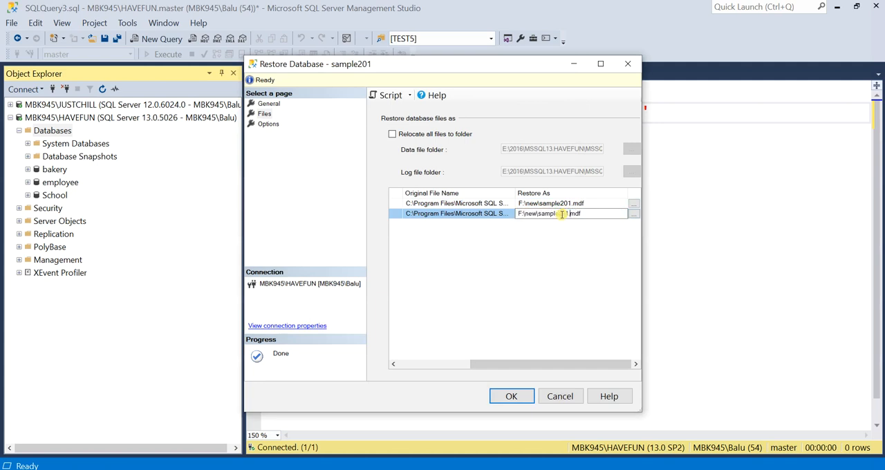
Run the restore of sample201 and close the completion message.
{"action": "left_click", "coordinate": [510, 396]}
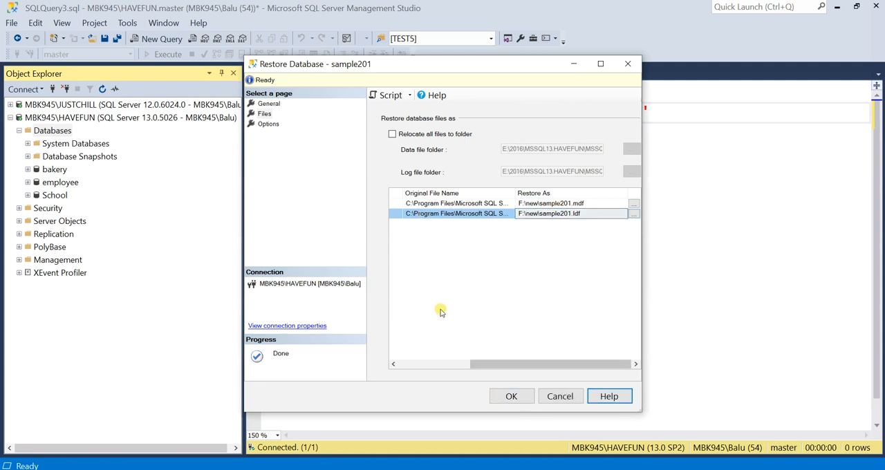
{"action": "left_click", "coordinate": [509, 398]}
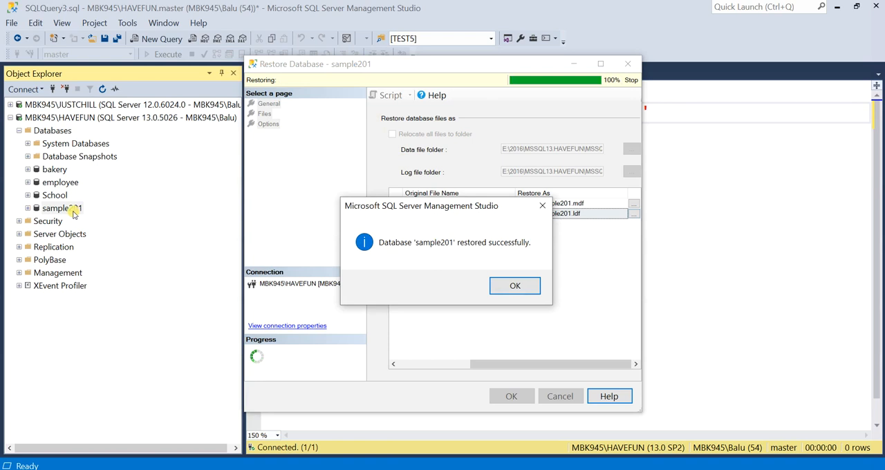
{"action": "left_click", "coordinate": [512, 286]}
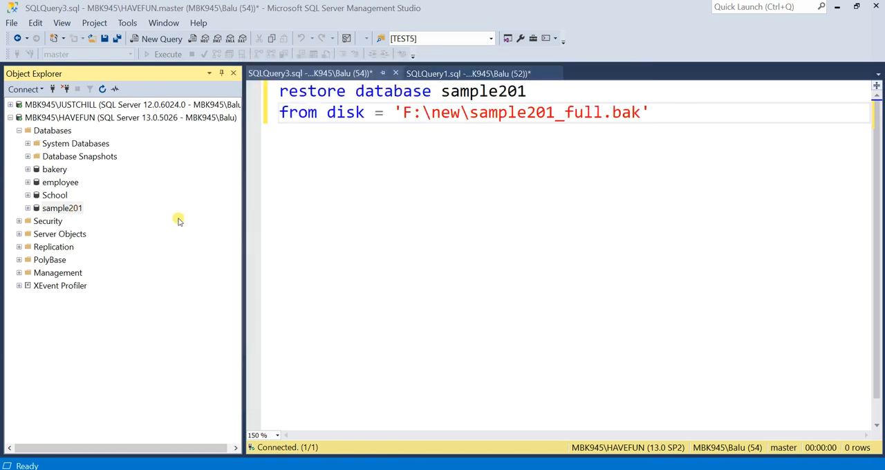
Examine the users in the restored sample201 database on HAVEFUN, from TEST1 to TEST8.
{"action": "left_click", "coordinate": [71, 211]}
{"action": "left_click", "coordinate": [71, 212]}
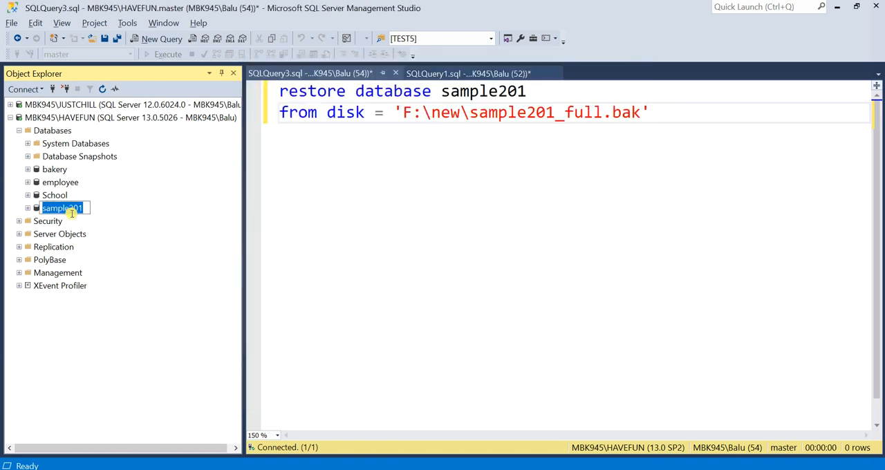
{"action": "left_click", "coordinate": [122, 231]}
{"action": "left_click", "coordinate": [28, 208]}
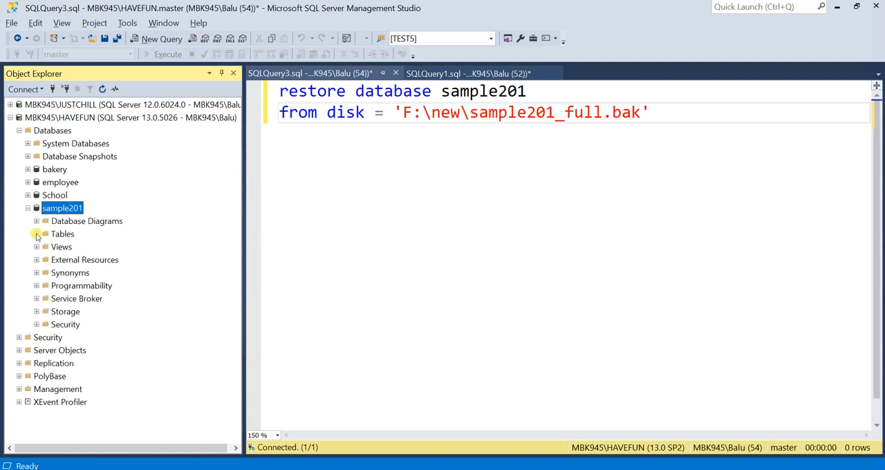
{"action": "left_click", "coordinate": [37, 324]}
{"action": "left_click", "coordinate": [45, 324]}
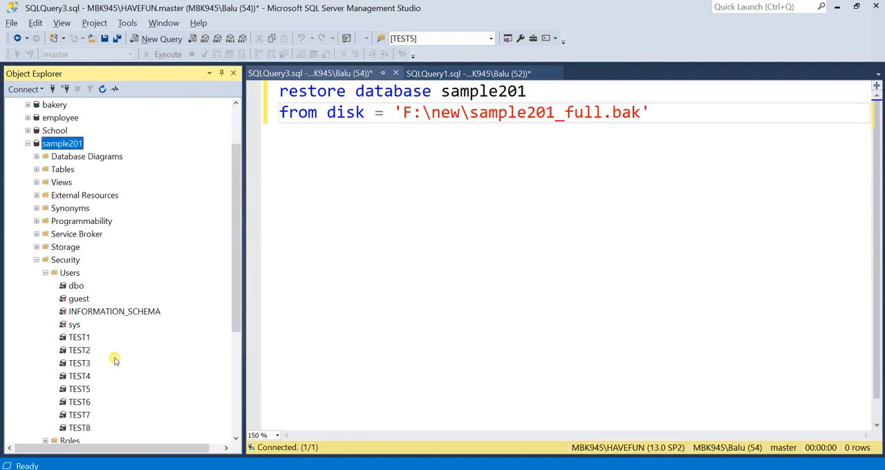
{"action": "left_click", "coordinate": [81, 339]}
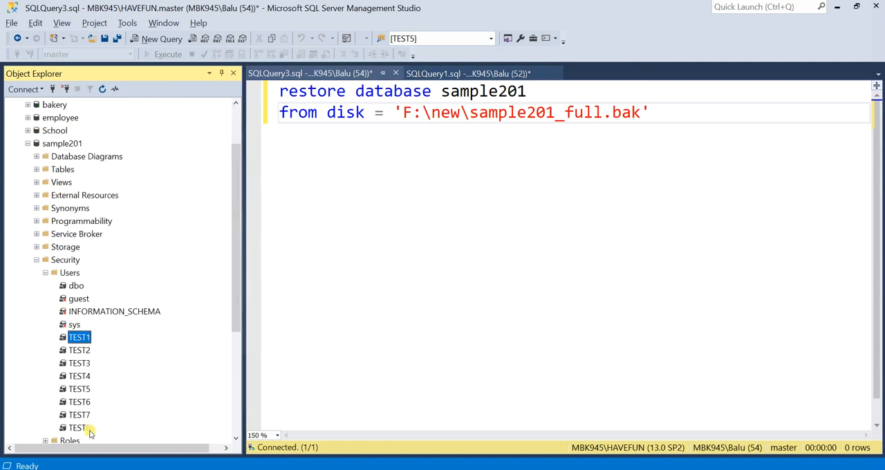
{"action": "left_click", "coordinate": [87, 429]}
{"action": "left_click", "coordinate": [46, 273]}
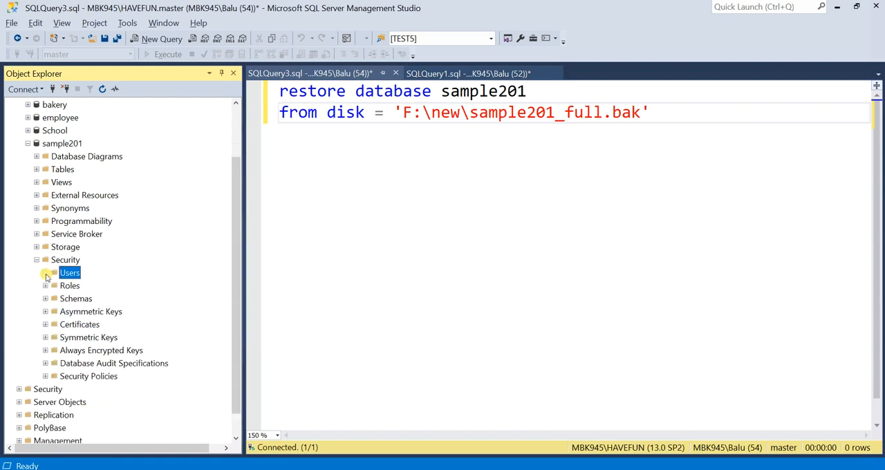
{"action": "left_click", "coordinate": [37, 260]}
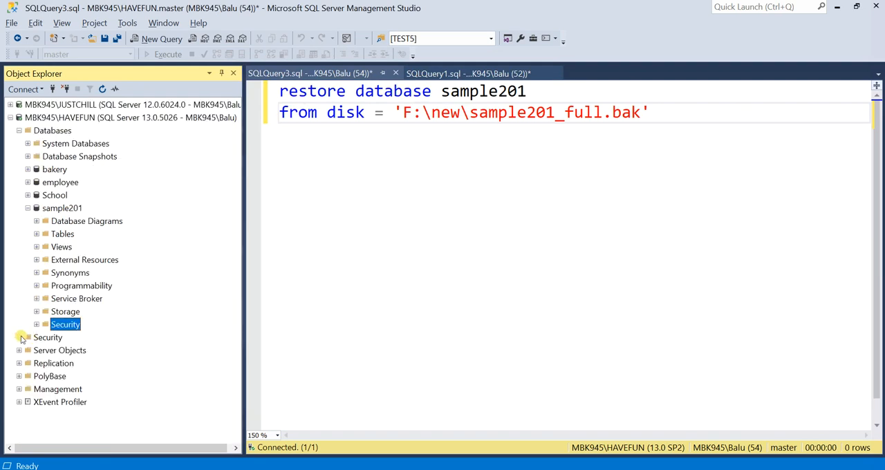
Check the server logins on the HAVEFUN instance for logins matching the sample201 users.
{"action": "left_click", "coordinate": [20, 337]}
{"action": "left_click", "coordinate": [28, 350]}
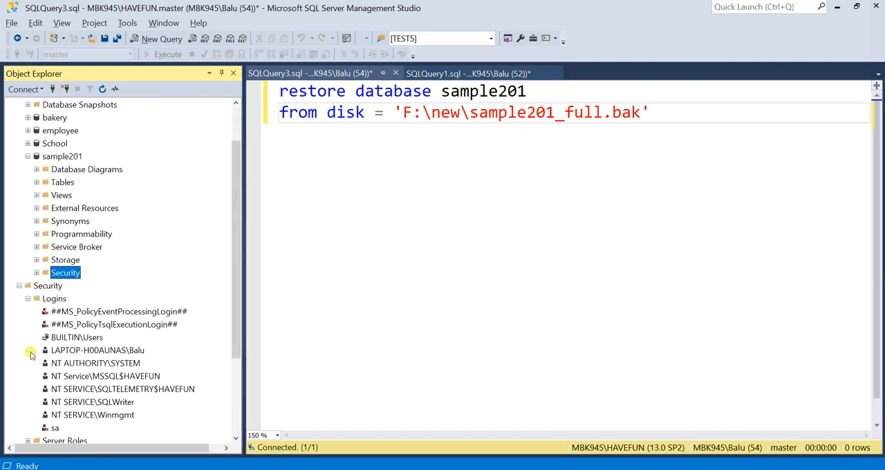
{"action": "scroll", "coordinate": [62, 339], "scroll_direction": "down", "scroll_amount": 2}
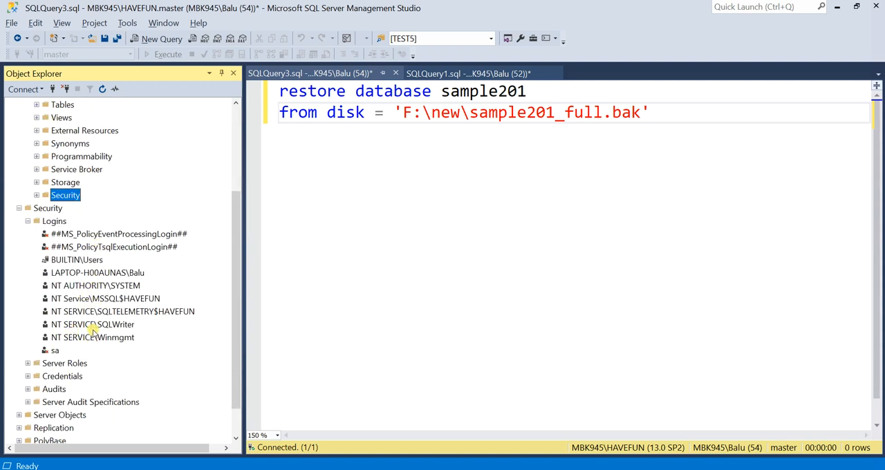
{"action": "scroll", "coordinate": [90, 328], "scroll_direction": "up", "scroll_amount": 5}
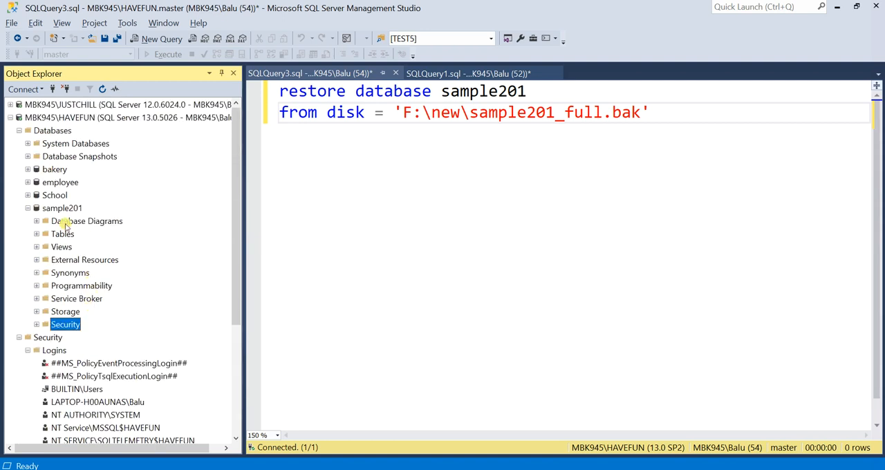
{"action": "left_click", "coordinate": [28, 208]}
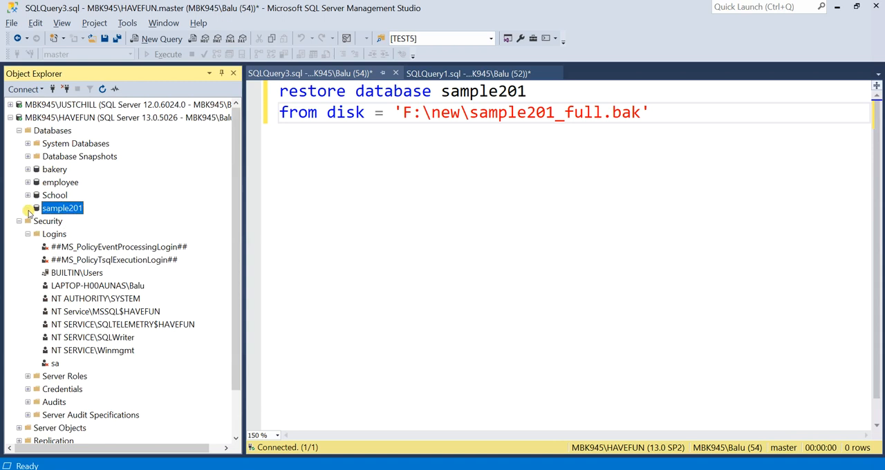
Show the users of the sample201 database again and select TEST1.
{"action": "left_click", "coordinate": [28, 208]}
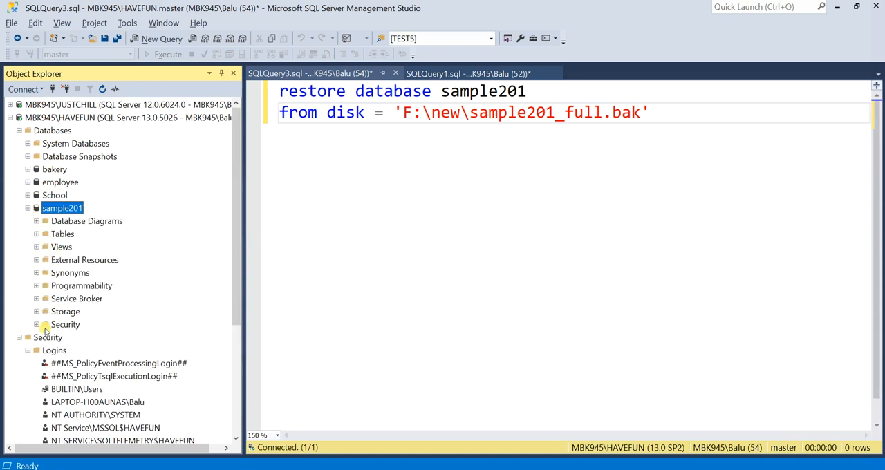
{"action": "left_click", "coordinate": [37, 325]}
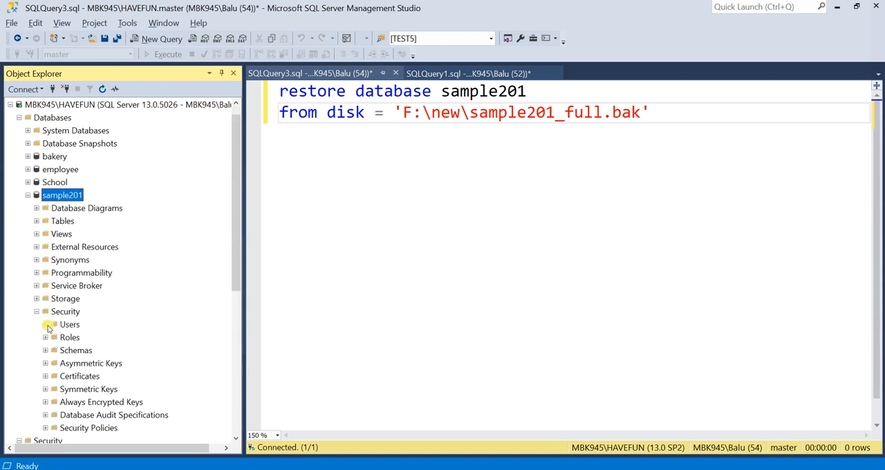
{"action": "left_click", "coordinate": [46, 337]}
{"action": "scroll", "coordinate": [64, 329], "scroll_direction": "down", "scroll_amount": 1}
{"action": "left_click", "coordinate": [77, 298]}
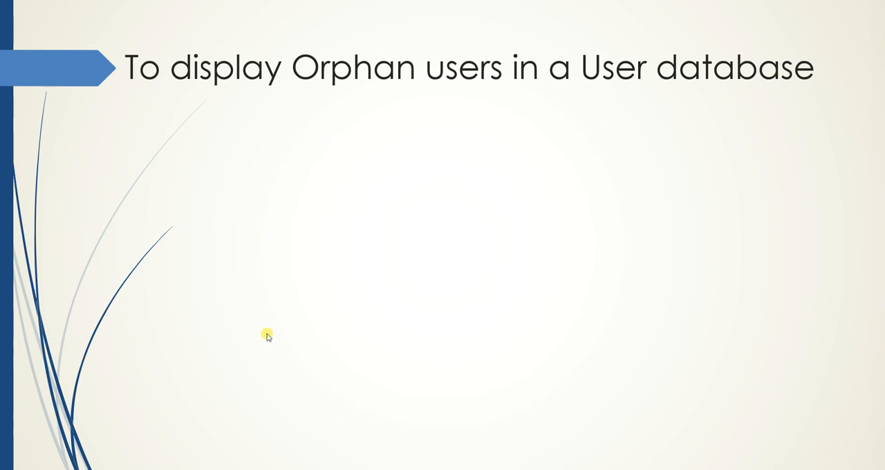
{"action": "left_click", "coordinate": [257, 326]}
{"action": "left_click", "coordinate": [257, 328]}
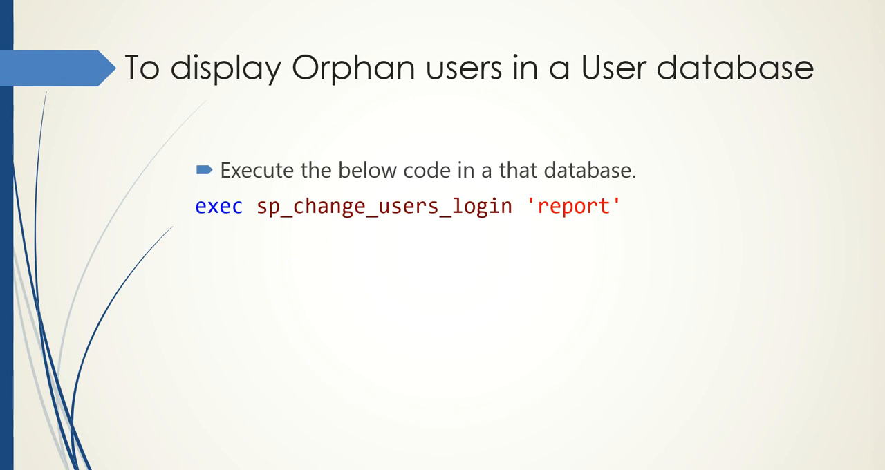
{"action": "key", "text": "Right"}
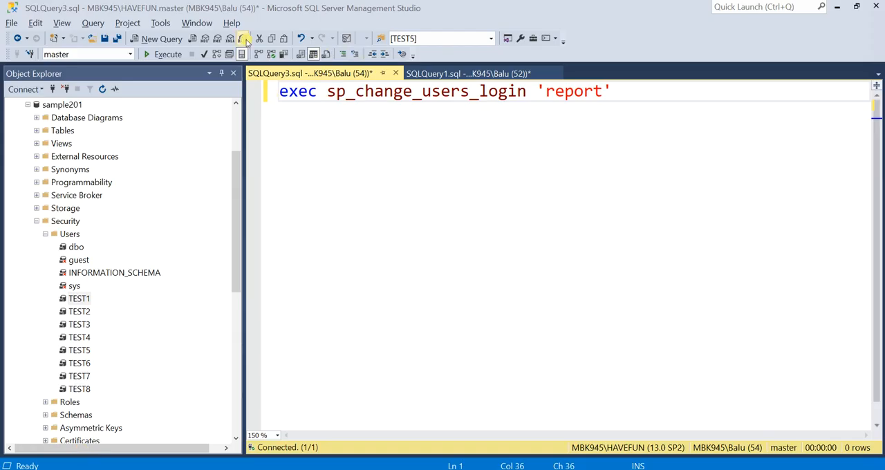
Run the query exec sp_change_users_login 'report' against the master database.
{"action": "left_click", "coordinate": [162, 54]}
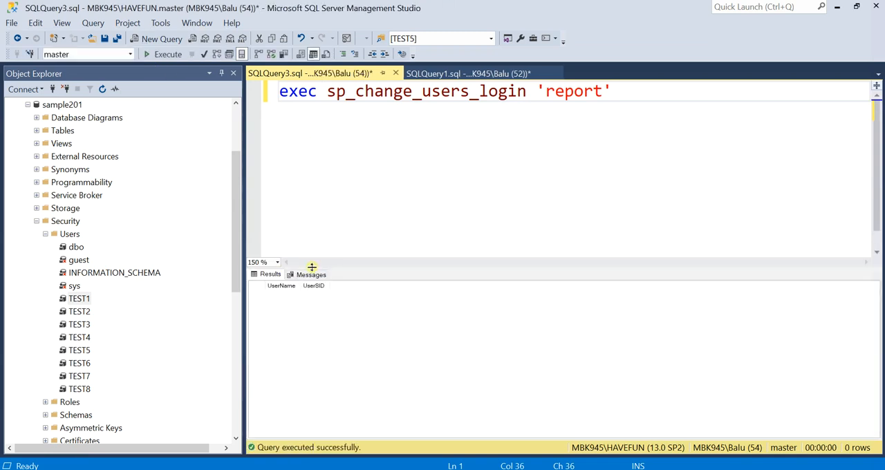
{"action": "left_click", "coordinate": [393, 93]}
Run the sp_change_users_login 'report' query against the sample201 database and select the UserSID of TEST1 in the results.
{"action": "left_click", "coordinate": [62, 105]}
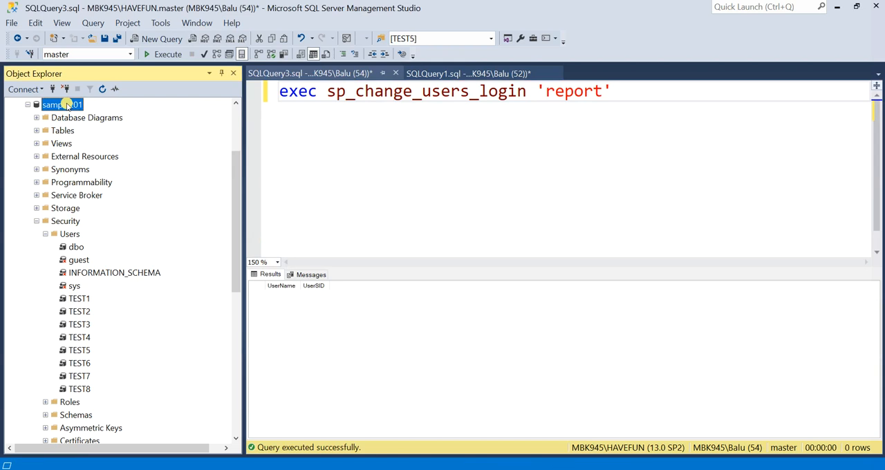
{"action": "left_click", "coordinate": [364, 94]}
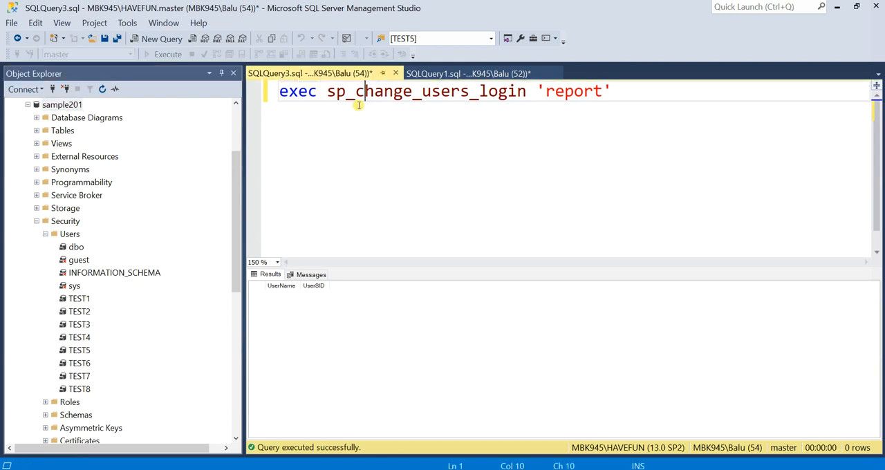
{"action": "left_click", "coordinate": [127, 58]}
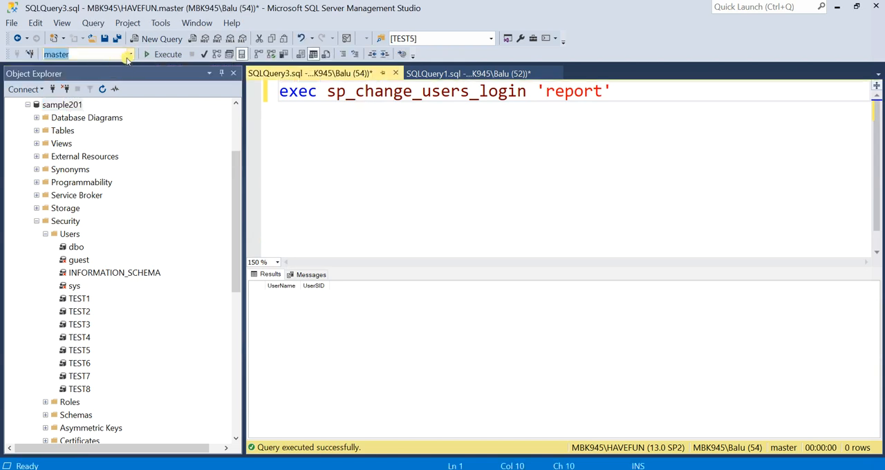
{"action": "left_click", "coordinate": [130, 56]}
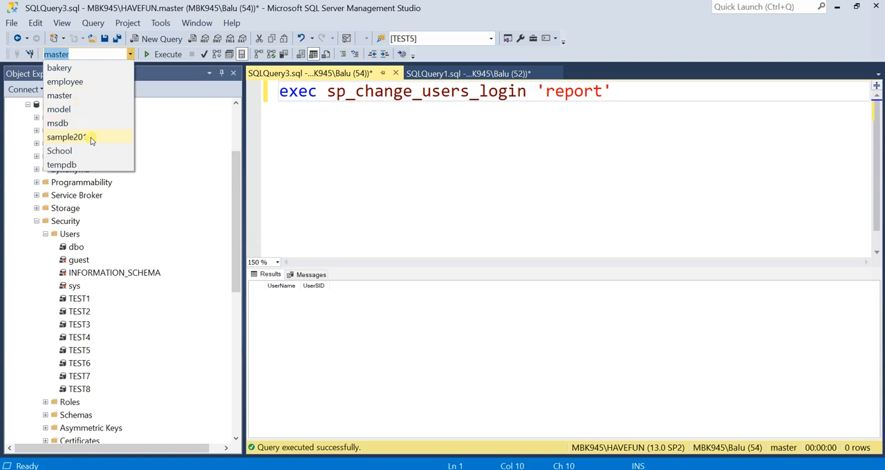
{"action": "left_click", "coordinate": [89, 138]}
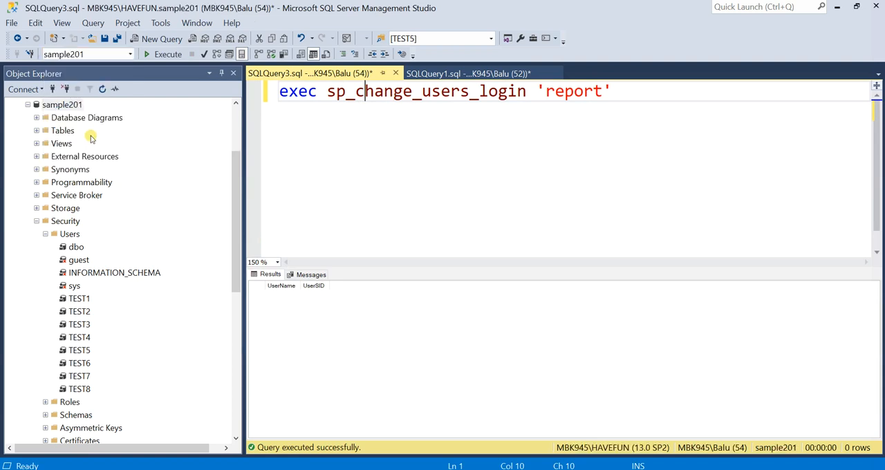
{"action": "left_click", "coordinate": [166, 55]}
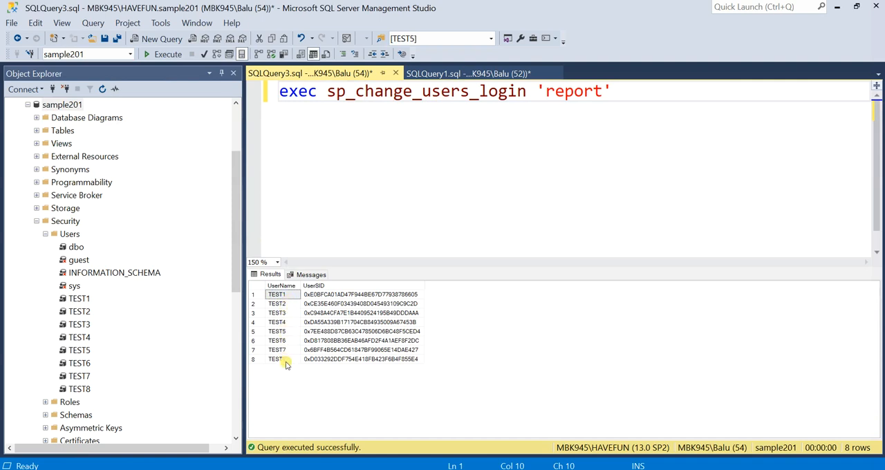
{"action": "left_click", "coordinate": [406, 295]}
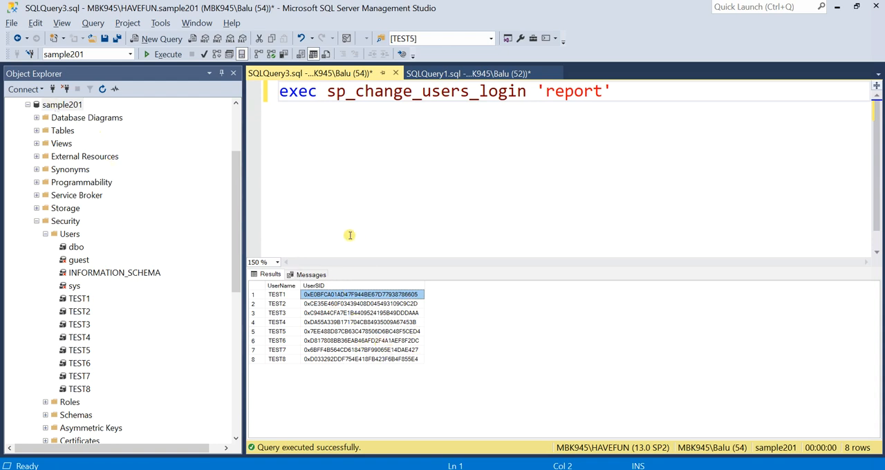
Run the same orphan user report against the School database for comparison.
{"action": "left_click", "coordinate": [130, 54]}
{"action": "left_click", "coordinate": [90, 151]}
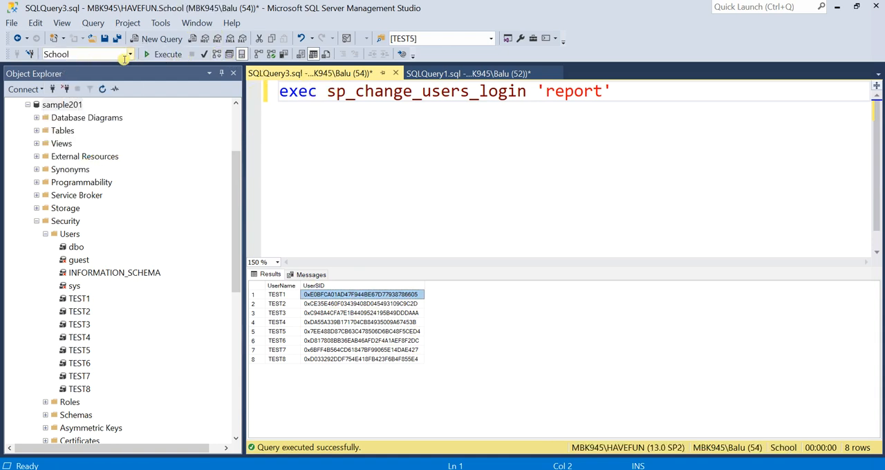
{"action": "left_click", "coordinate": [167, 54]}
{"action": "left_click", "coordinate": [365, 90]}
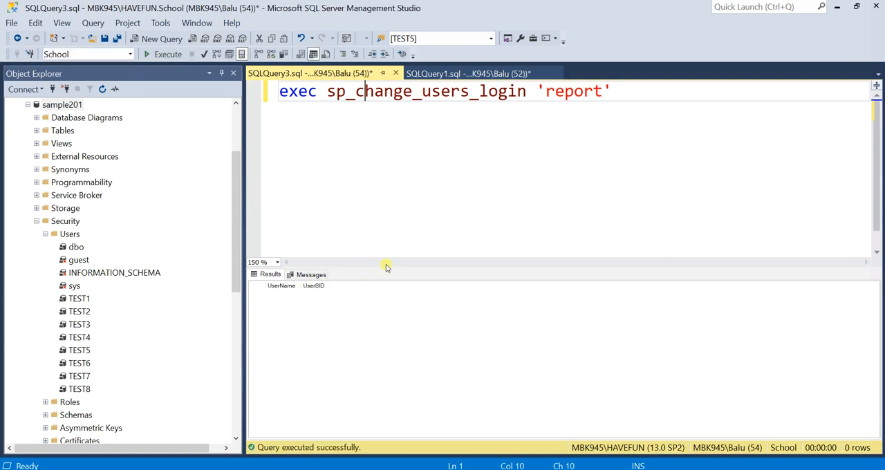
Switch the query back to the sample201 database and run the orphan user report again.
{"action": "left_click", "coordinate": [130, 55]}
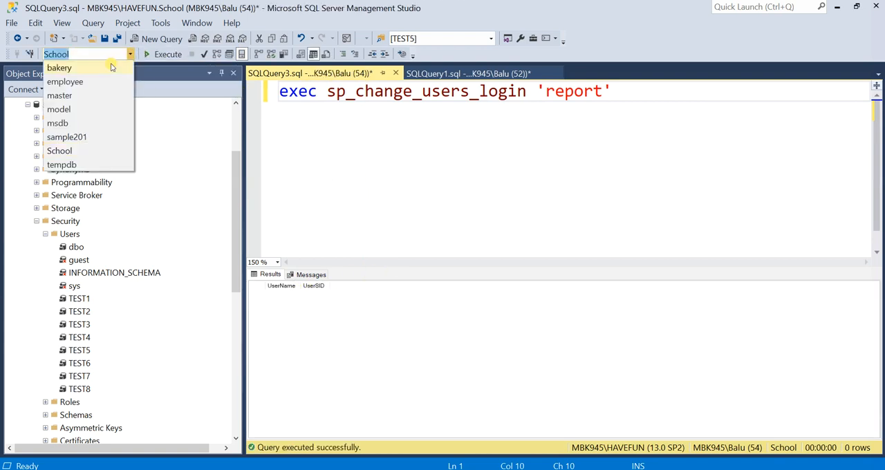
{"action": "left_click", "coordinate": [91, 133]}
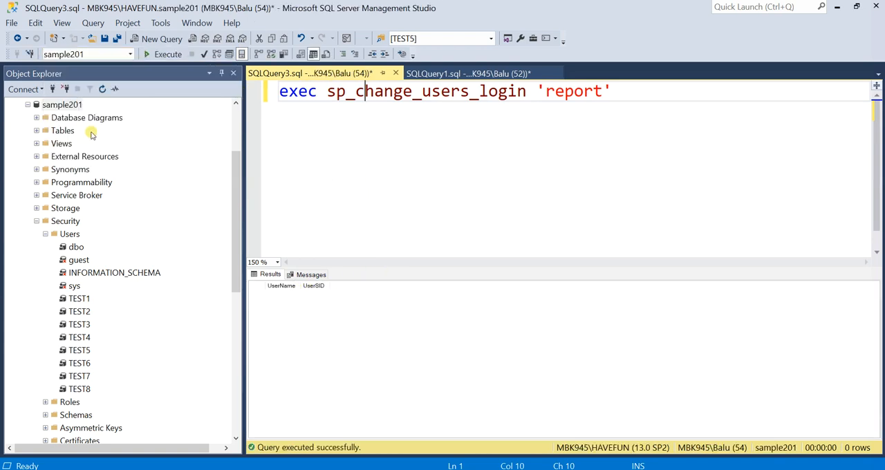
{"action": "left_click", "coordinate": [168, 55]}
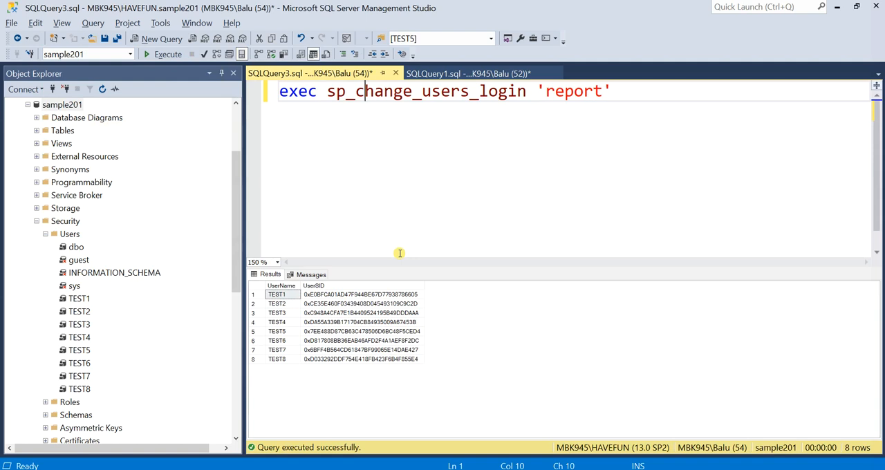
{"action": "type", "text": "p"}
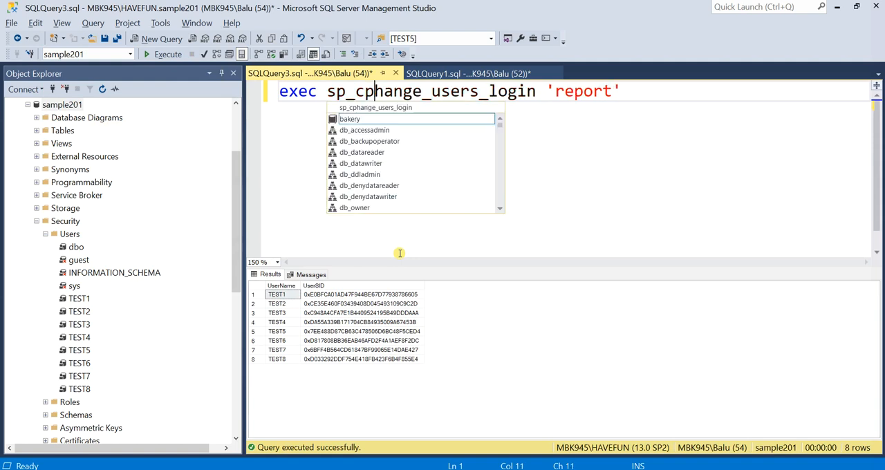
{"action": "key", "text": "BackSpace"}
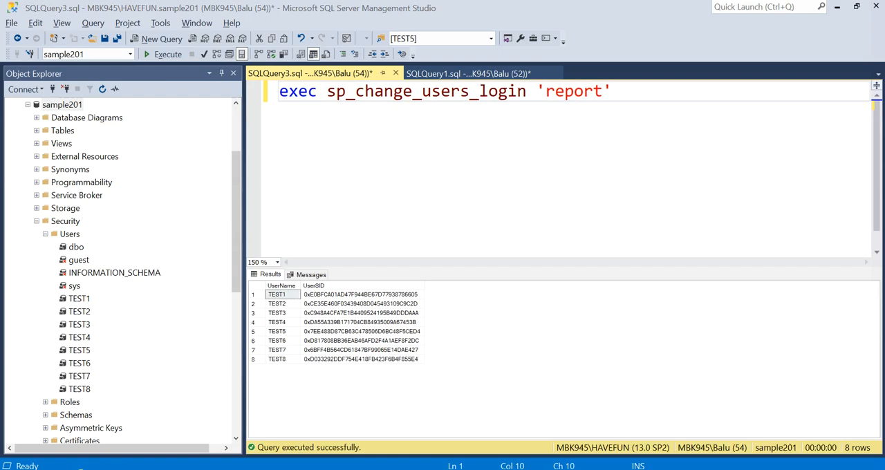
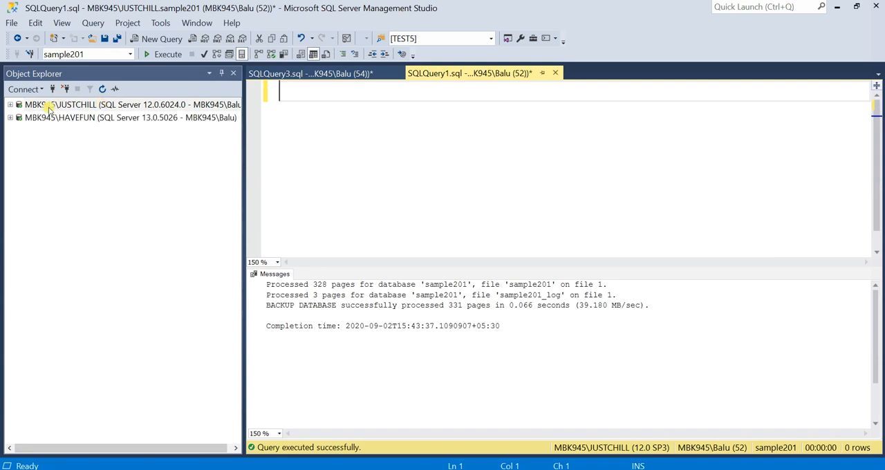
Run the copied sp_help_revlogin creation script in a new query against the master database of the JUSTCHILL server.
{"action": "double_click", "coordinate": [23, 106]}
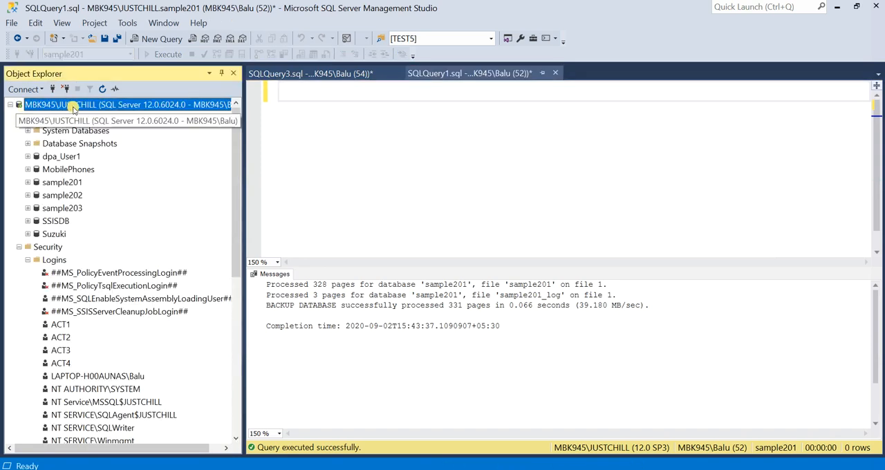
{"action": "left_click", "coordinate": [27, 259]}
{"action": "left_click", "coordinate": [20, 246]}
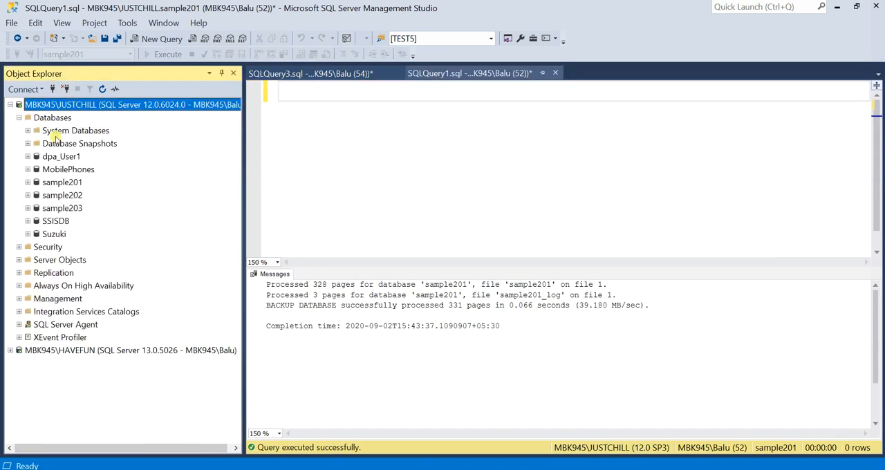
{"action": "left_click", "coordinate": [157, 43]}
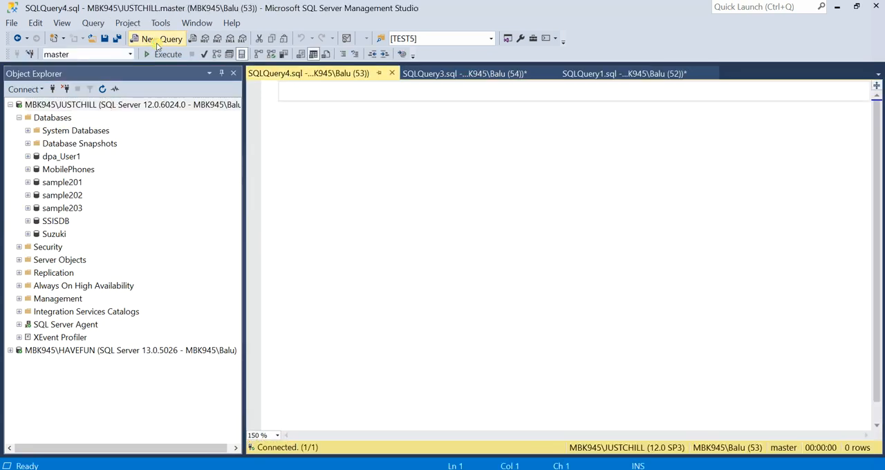
{"action": "key", "text": "ctrl+v"}
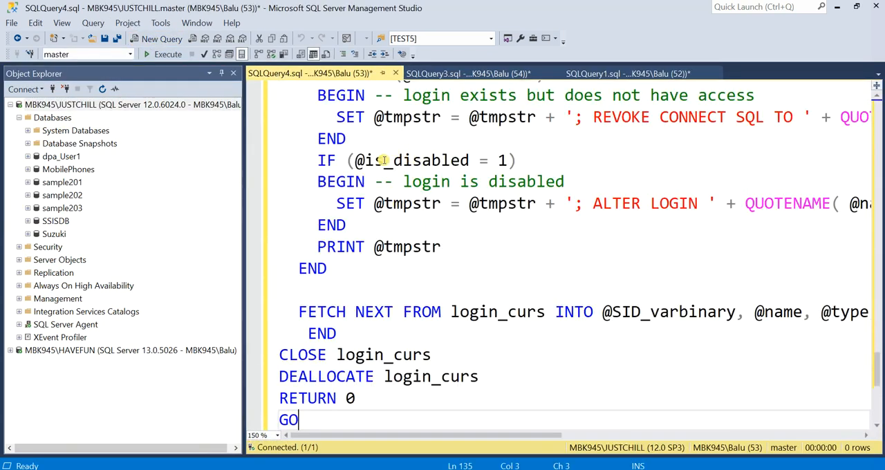
{"action": "left_click", "coordinate": [171, 61]}
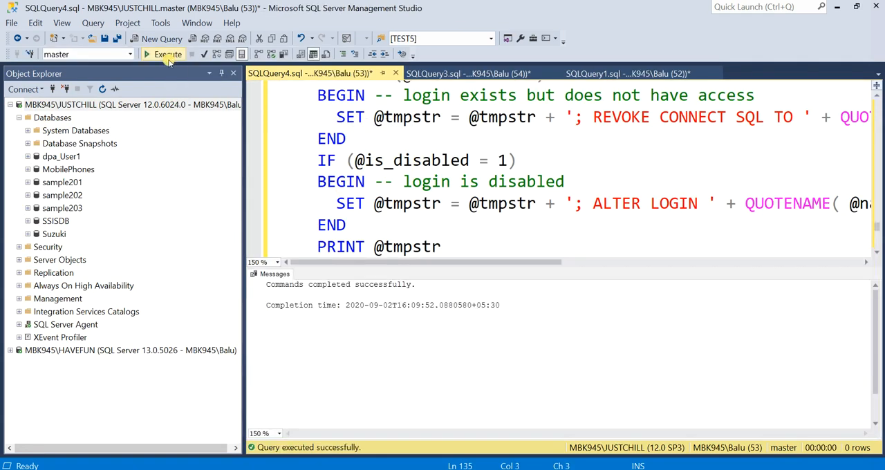
Execute the sp_help_revlogin procedure on JUSTCHILL by running only its name from the script.
{"action": "scroll", "coordinate": [366, 235], "scroll_direction": "up", "scroll_amount": 3}
{"action": "scroll", "coordinate": [366, 235], "scroll_direction": "up", "scroll_amount": 10}
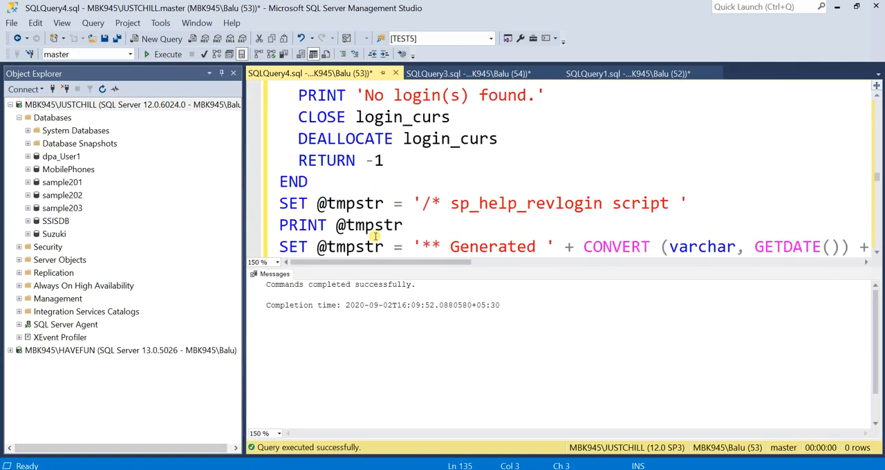
{"action": "scroll", "coordinate": [379, 237], "scroll_direction": "up", "scroll_amount": 15}
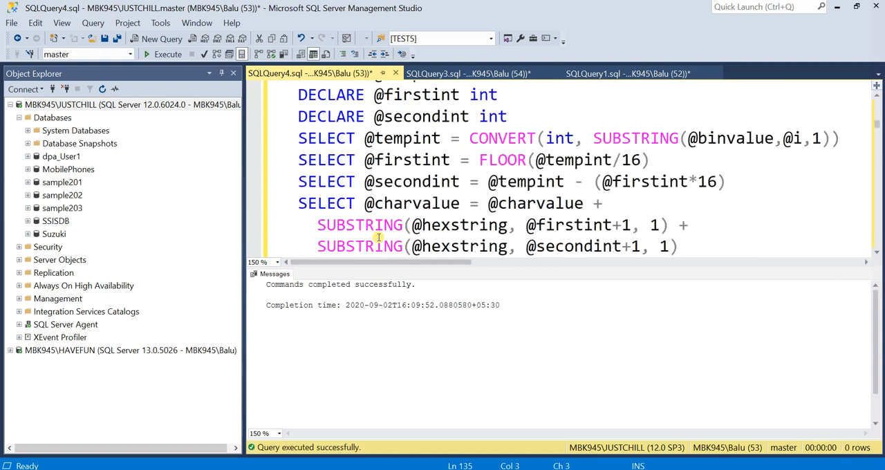
{"action": "scroll", "coordinate": [418, 207], "scroll_direction": "down", "scroll_amount": 12}
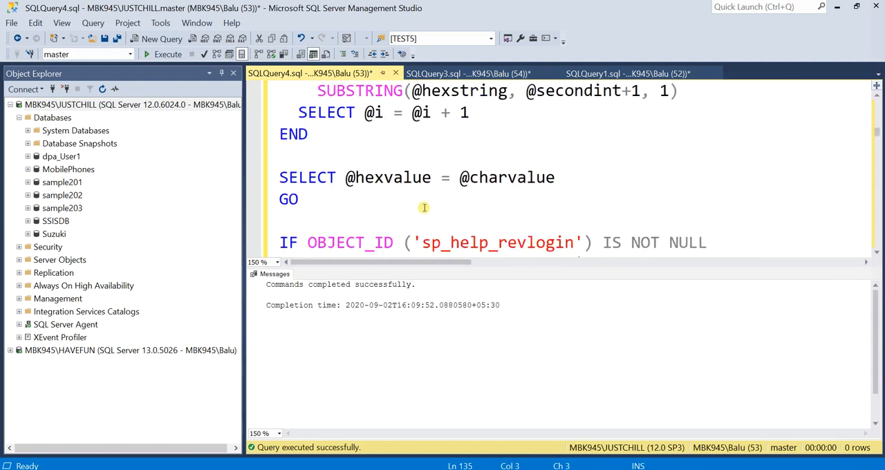
{"action": "scroll", "coordinate": [423, 207], "scroll_direction": "up", "scroll_amount": 3}
{"action": "left_click_drag", "start_coordinate": [574, 242], "coordinate": [426, 247]}
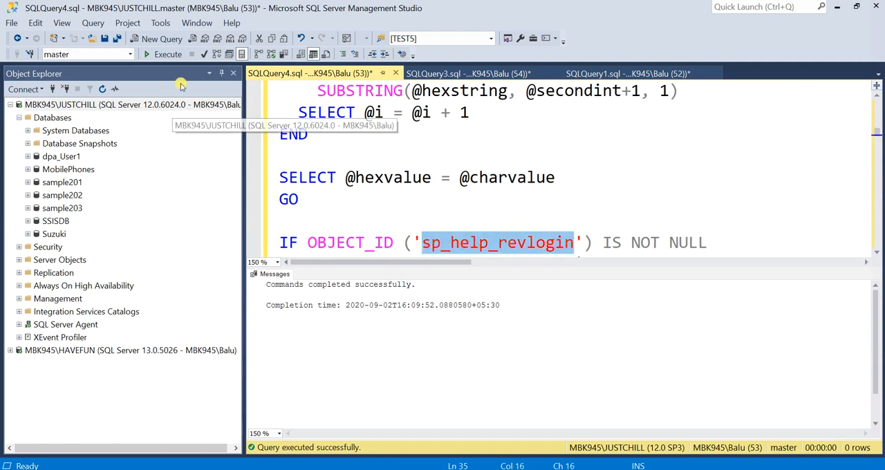
{"action": "left_click", "coordinate": [173, 55]}
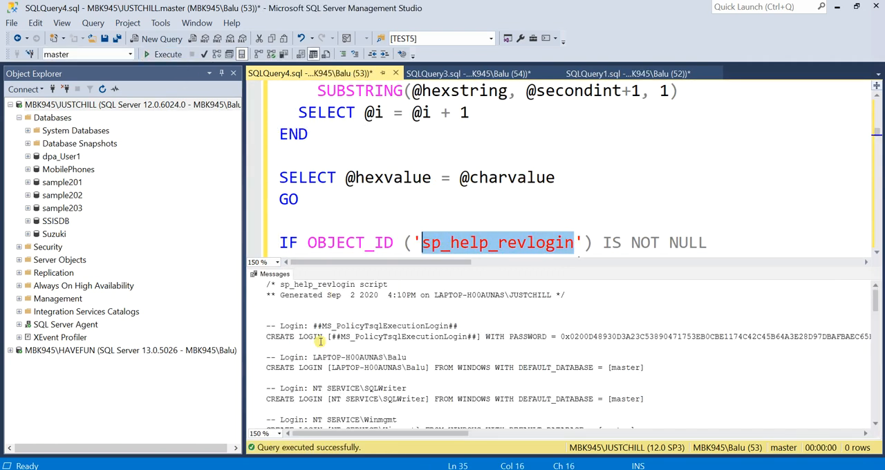
Find the CREATE LOGIN statement for TEST5 in the generated login script and copy the whole line.
{"action": "scroll", "coordinate": [331, 330], "scroll_direction": "down", "scroll_amount": 1}
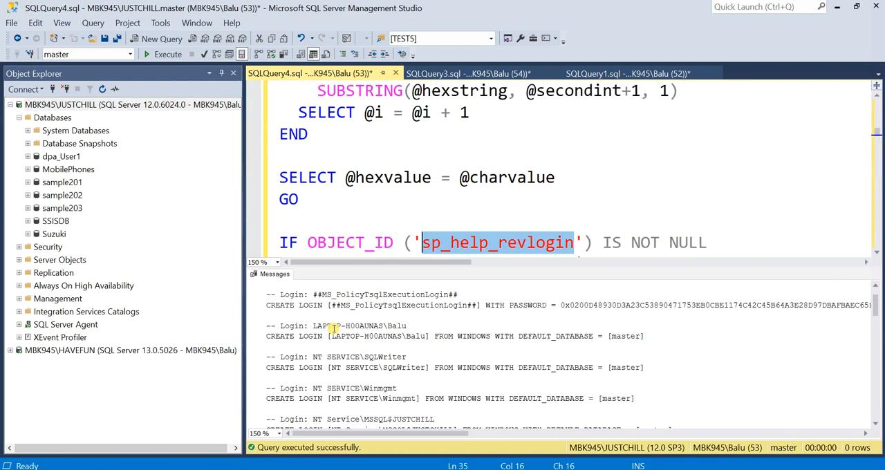
{"action": "scroll", "coordinate": [332, 329], "scroll_direction": "down", "scroll_amount": 5}
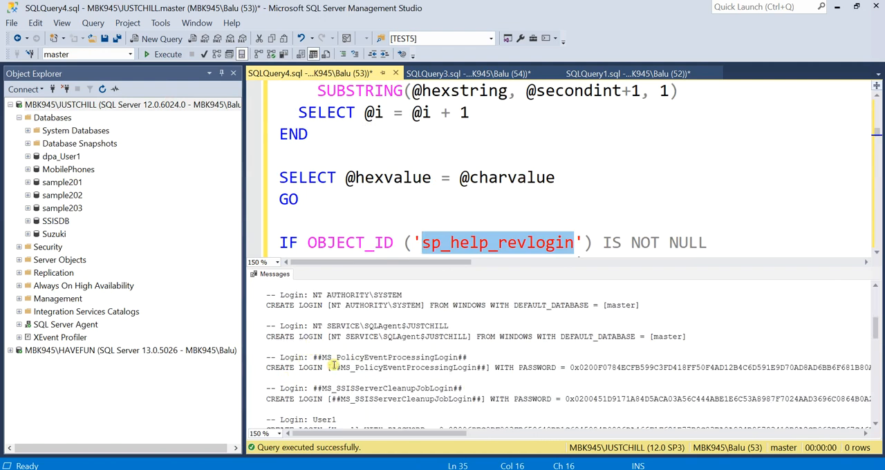
{"action": "scroll", "coordinate": [332, 365], "scroll_direction": "down", "scroll_amount": 2}
{"action": "scroll", "coordinate": [315, 372], "scroll_direction": "down", "scroll_amount": 6}
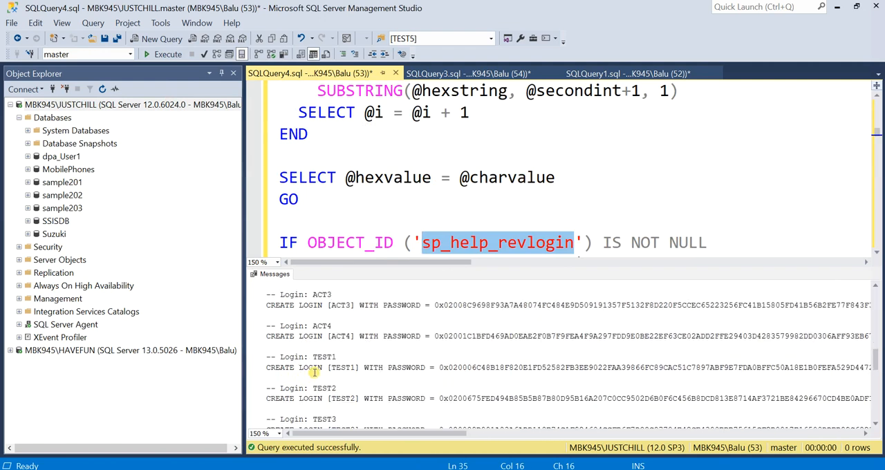
{"action": "scroll", "coordinate": [310, 373], "scroll_direction": "down", "scroll_amount": 2}
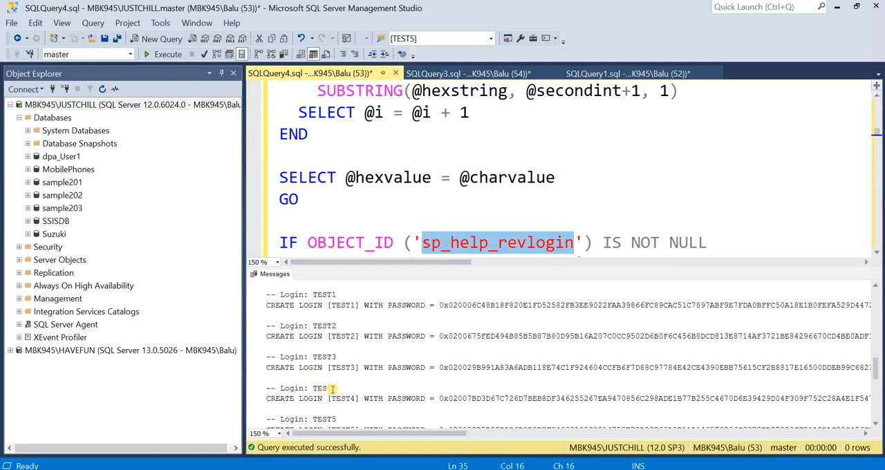
{"action": "scroll", "coordinate": [323, 389], "scroll_direction": "down", "scroll_amount": 1}
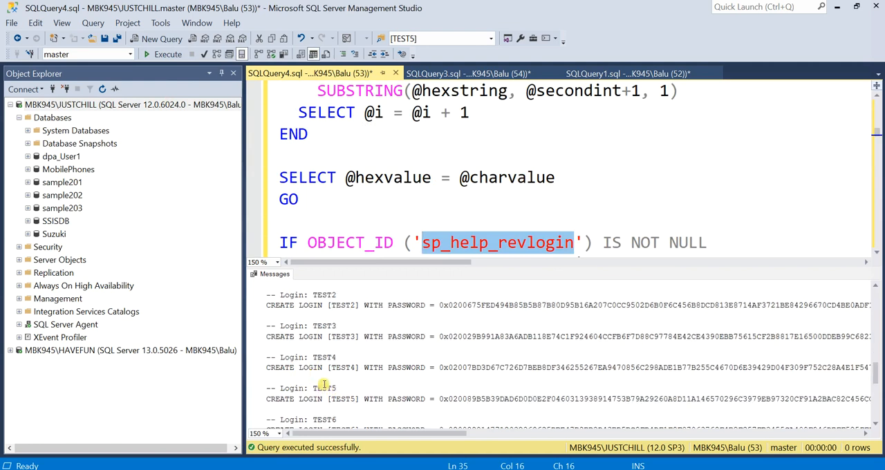
{"action": "left_click", "coordinate": [263, 402]}
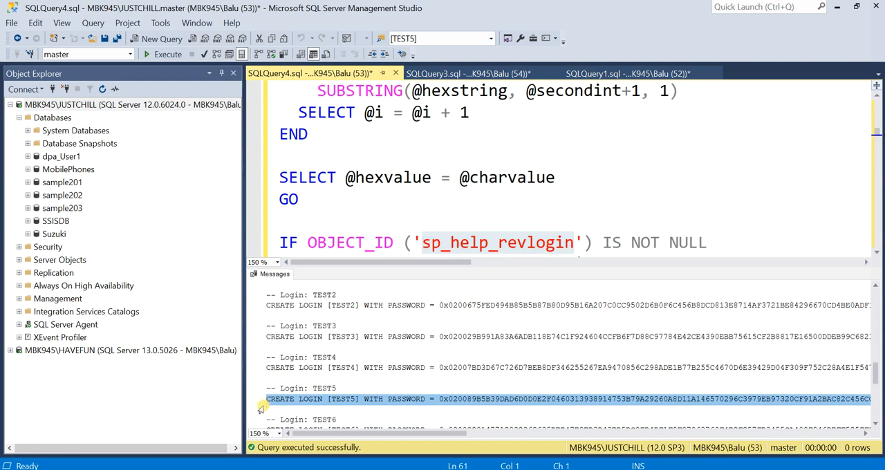
Paste the TEST5 CREATE LOGIN statement, including its hashed password, into a new query on the HAVEFUN server.
{"action": "left_click", "coordinate": [82, 351]}
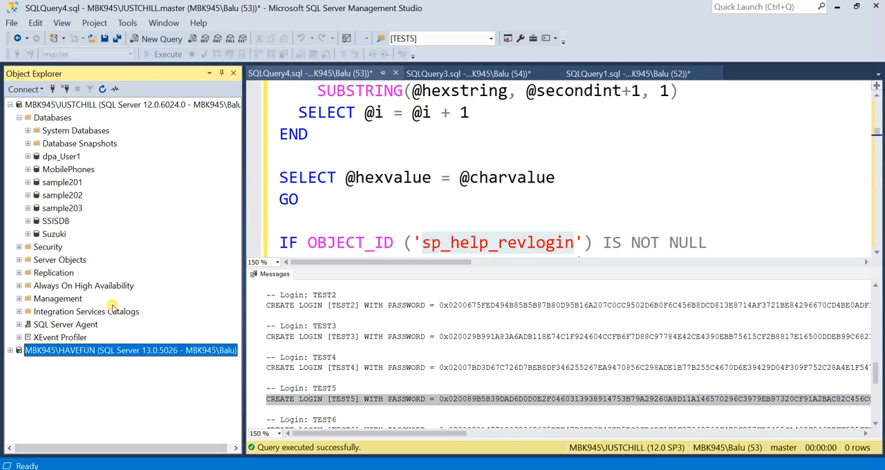
{"action": "left_click", "coordinate": [172, 38]}
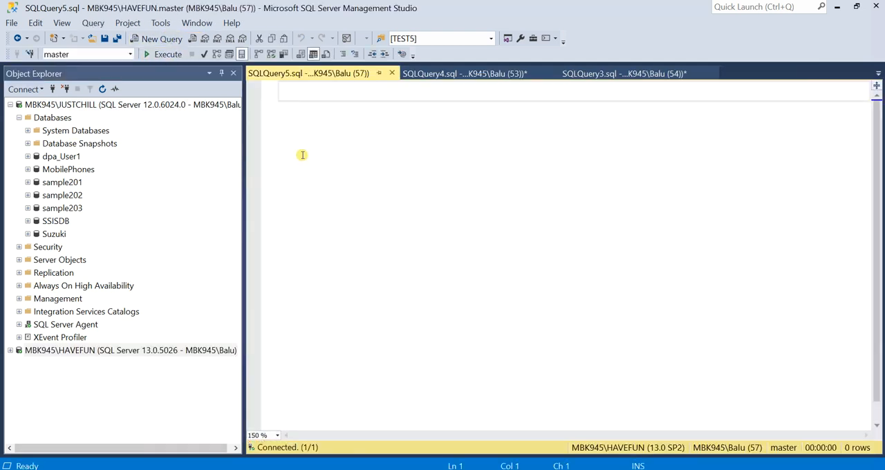
{"action": "key", "text": "ctrl+v"}
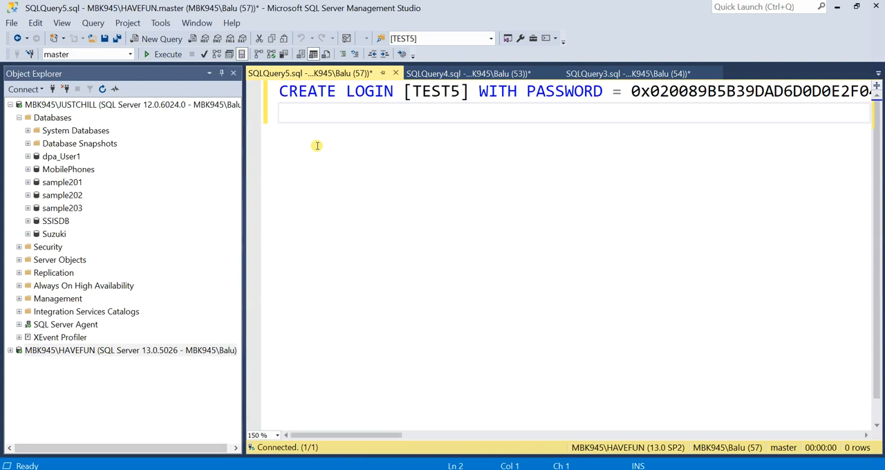
Break the TEST5 CREATE LOGIN statement onto a second line before the HASHED keyword.
{"action": "left_click", "coordinate": [625, 94]}
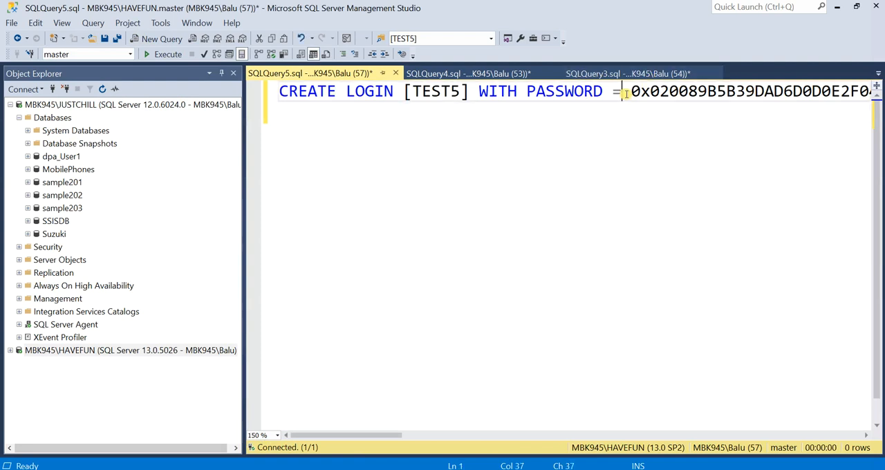
{"action": "key", "text": "End"}
{"action": "key", "text": "Return"}
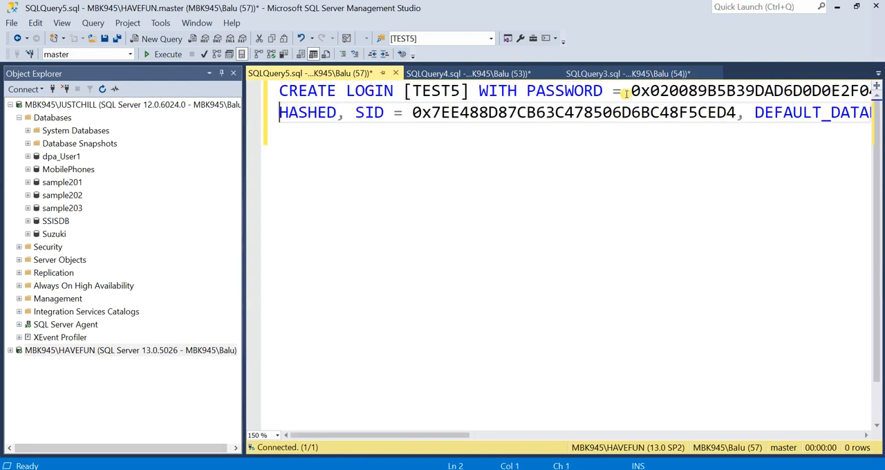
{"action": "left_click", "coordinate": [346, 113]}
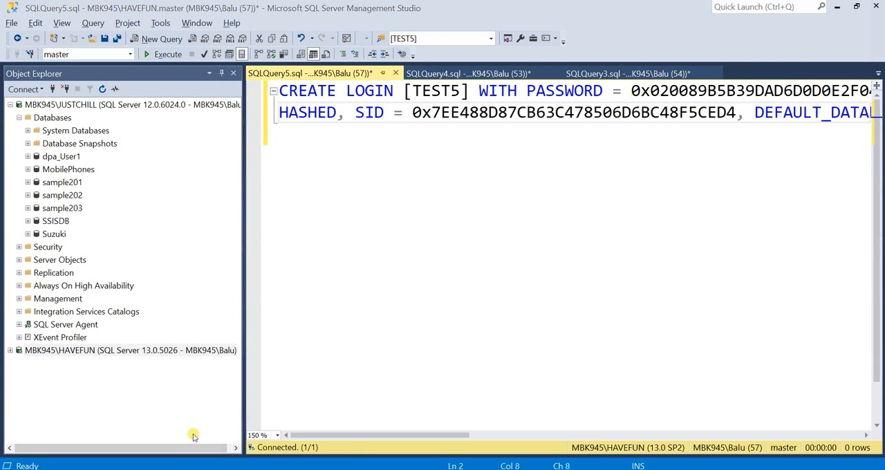
Set the query text zoom to 100 % and examine the hashed password and SID in the TEST5 statement.
{"action": "left_click", "coordinate": [279, 436]}
{"action": "left_click", "coordinate": [262, 399]}
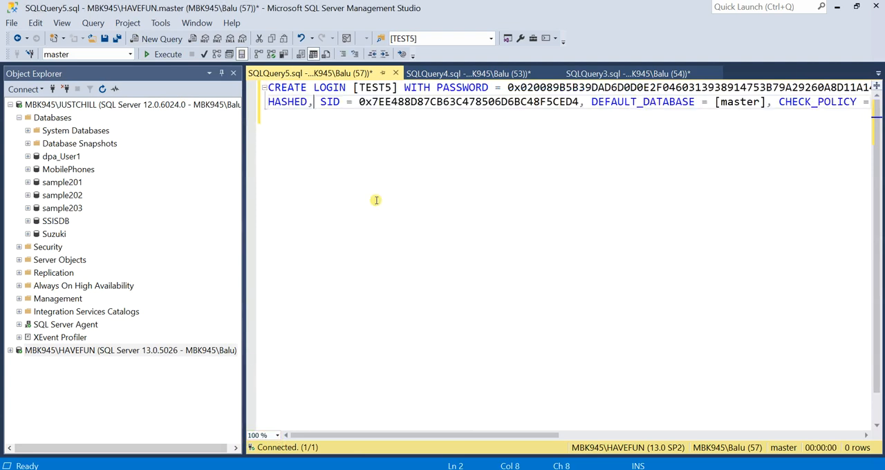
{"action": "double_click", "coordinate": [535, 87]}
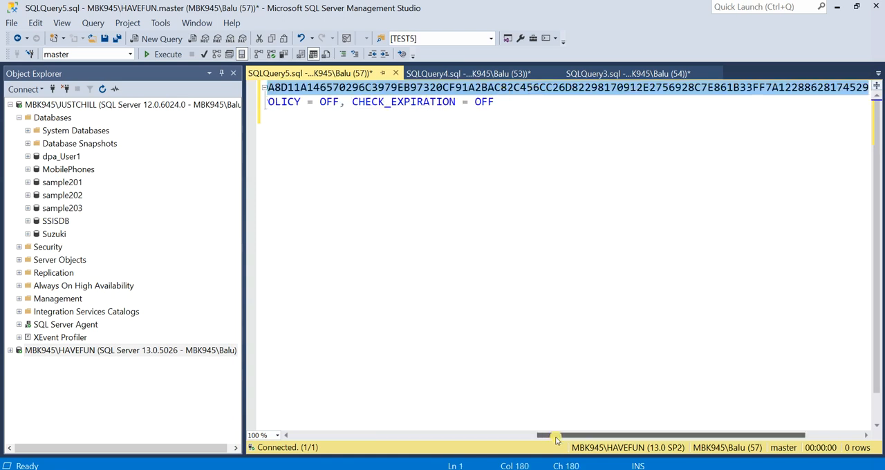
{"action": "left_click_drag", "start_coordinate": [554, 440], "coordinate": [302, 433]}
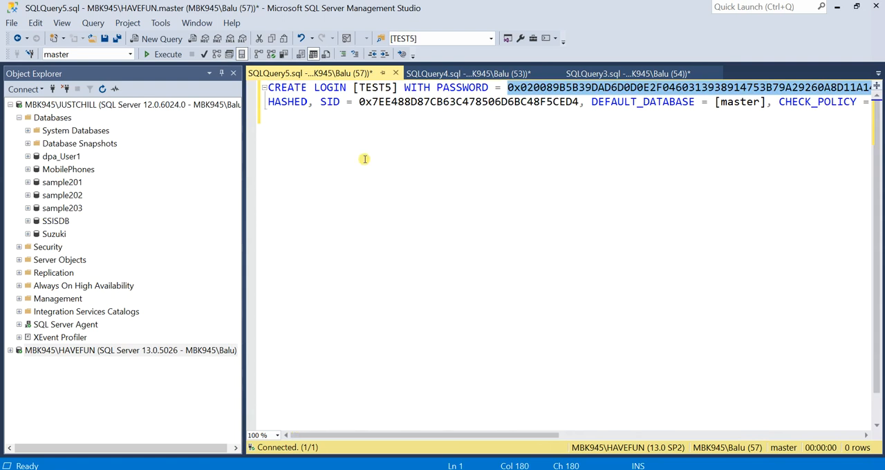
{"action": "double_click", "coordinate": [394, 102]}
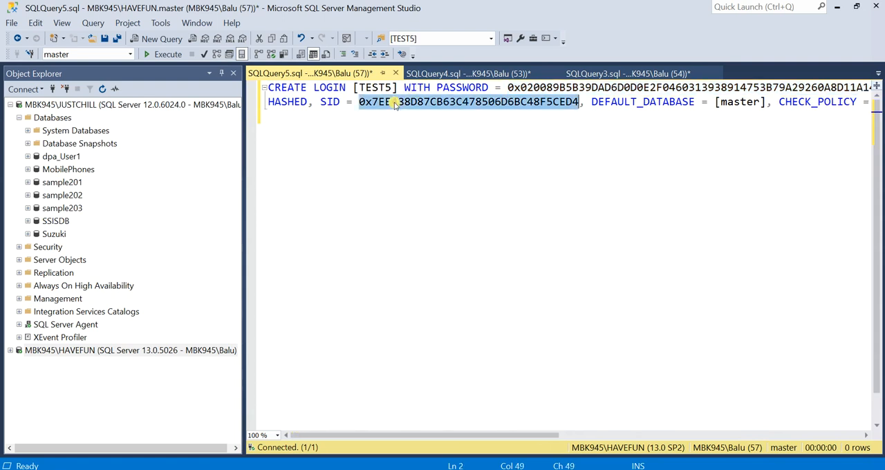
Undo the line break in the TEST5 CREATE LOGIN statement and execute it on the HAVEFUN server.
{"action": "left_click", "coordinate": [166, 55]}
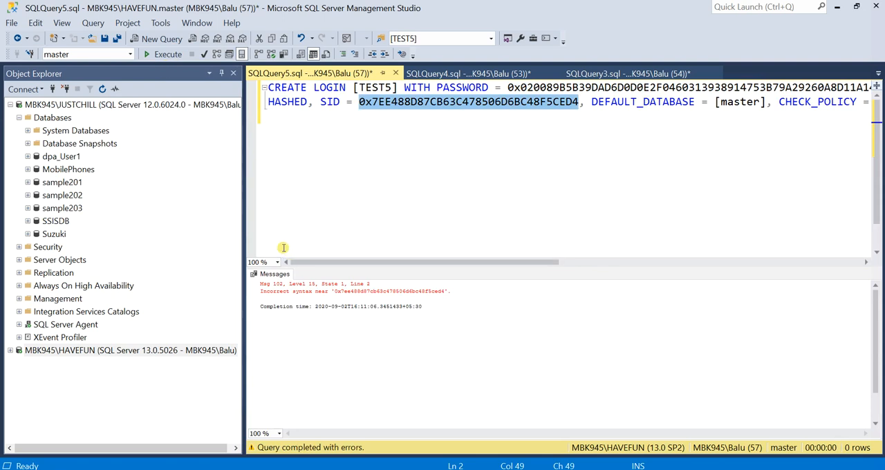
{"action": "key", "text": "ctrl+z"}
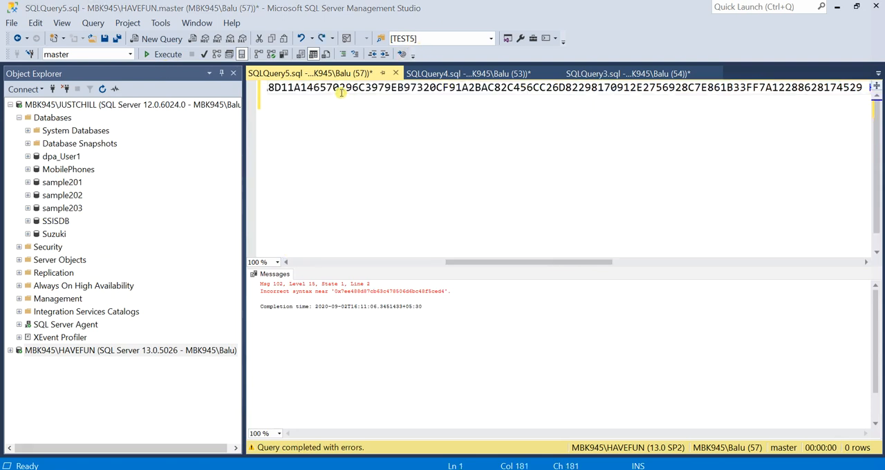
{"action": "key", "text": "ctrl+z"}
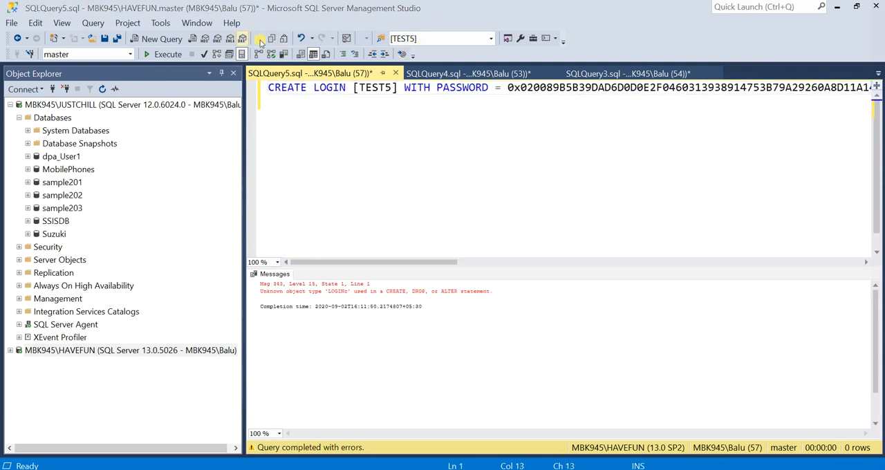
{"action": "left_click", "coordinate": [166, 55]}
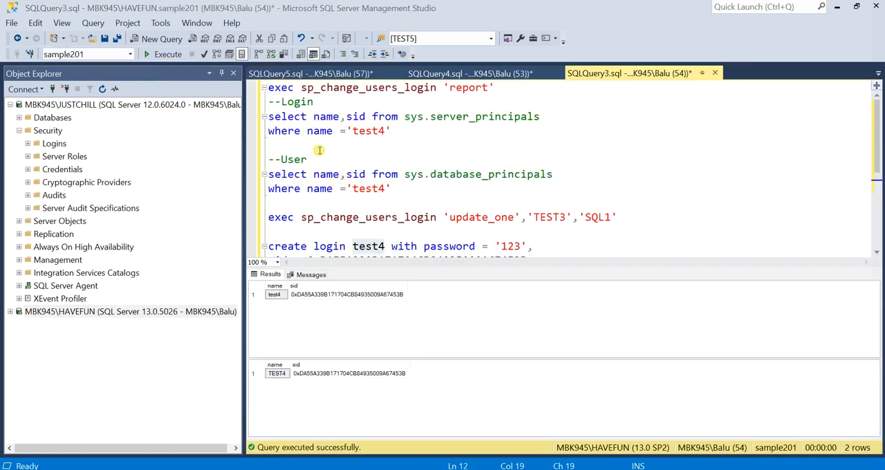
Run exec sp_change_users_login 'report' against sample201 on HAVEFUN and select the UserSID of TEST5.
{"action": "left_click", "coordinate": [251, 97]}
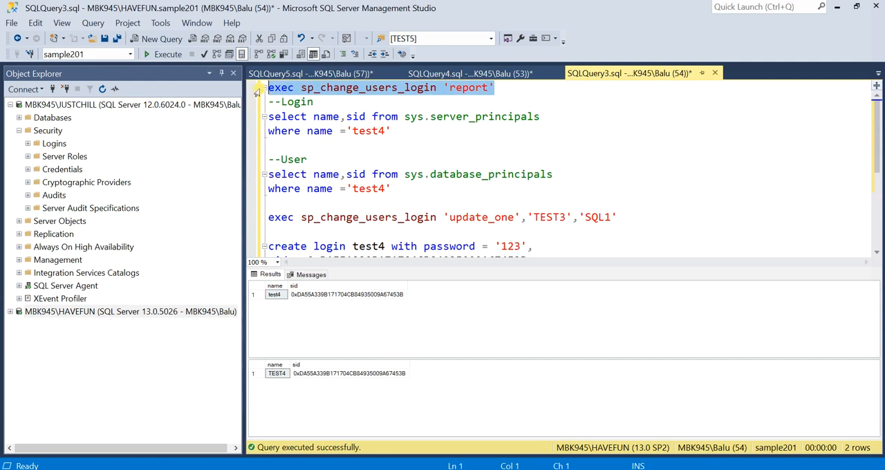
{"action": "left_click", "coordinate": [164, 54]}
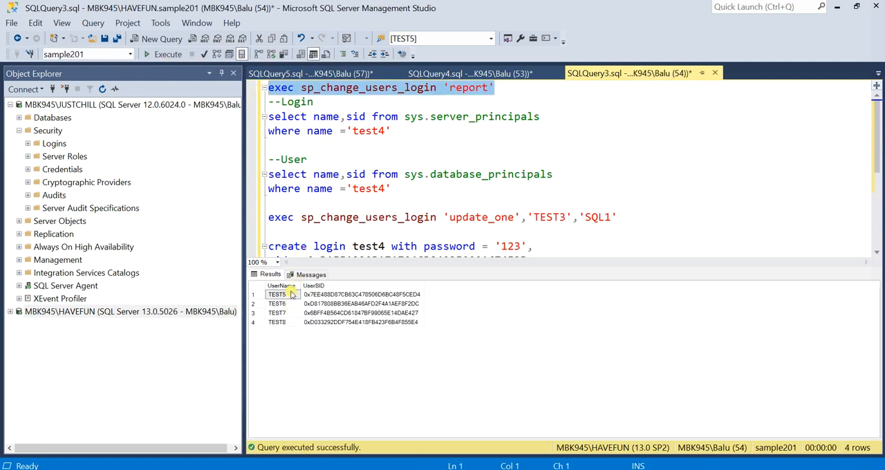
{"action": "left_click", "coordinate": [326, 295]}
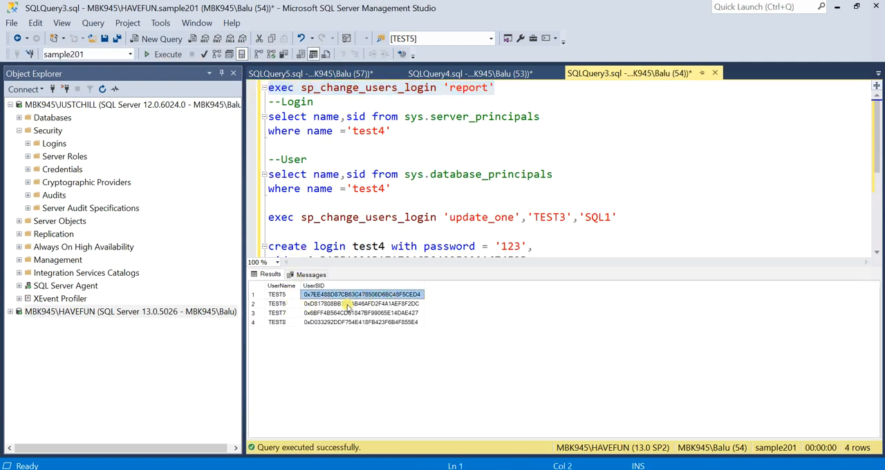
Return to the HAVEFUN query holding the TEST5 CREATE LOGIN statement after checking it against the orphan user report.
{"action": "left_click", "coordinate": [339, 74]}
{"action": "left_click", "coordinate": [601, 74]}
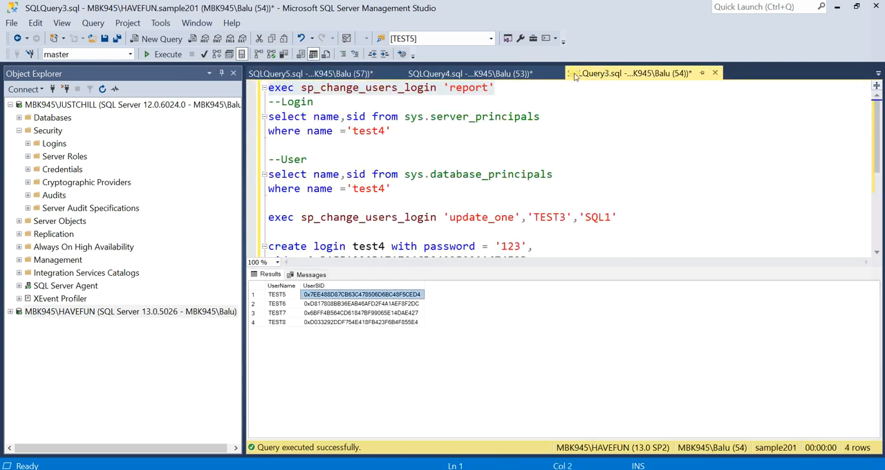
{"action": "left_click", "coordinate": [293, 74]}
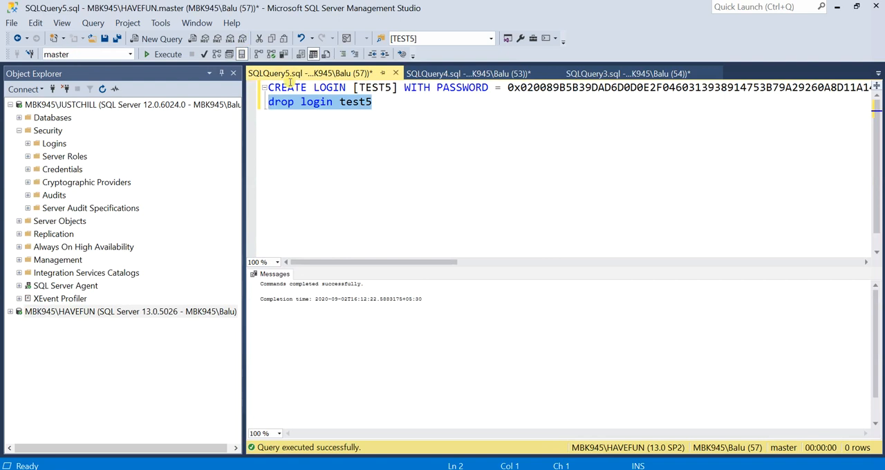
Remove the drop login test5 line and execute the TEST5 CREATE LOGIN statement on the HAVEFUN server.
{"action": "key", "text": "Delete"}
{"action": "left_click_drag", "start_coordinate": [381, 262], "coordinate": [307, 271]}
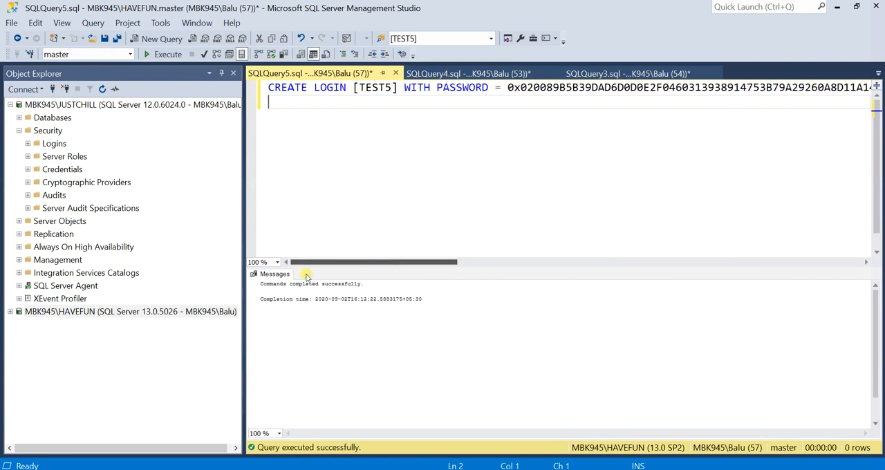
{"action": "left_click", "coordinate": [172, 53]}
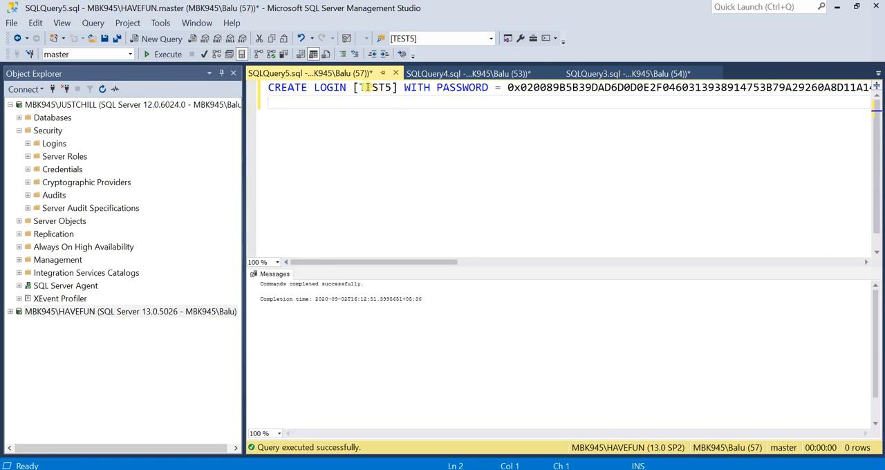
Rerun exec sp_change_users_login 'report' against sample201 on HAVEFUN to recheck the orphan users.
{"action": "left_click", "coordinate": [606, 73]}
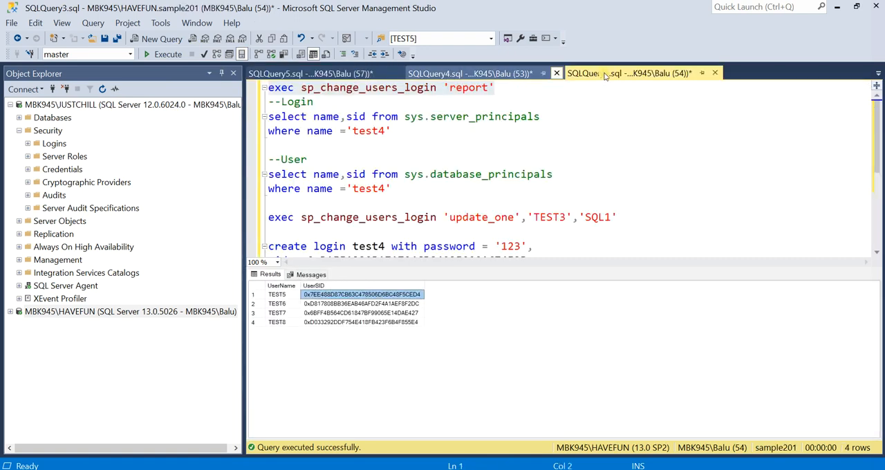
{"action": "left_click", "coordinate": [432, 87]}
{"action": "left_click_drag", "start_coordinate": [497, 88], "coordinate": [263, 88]}
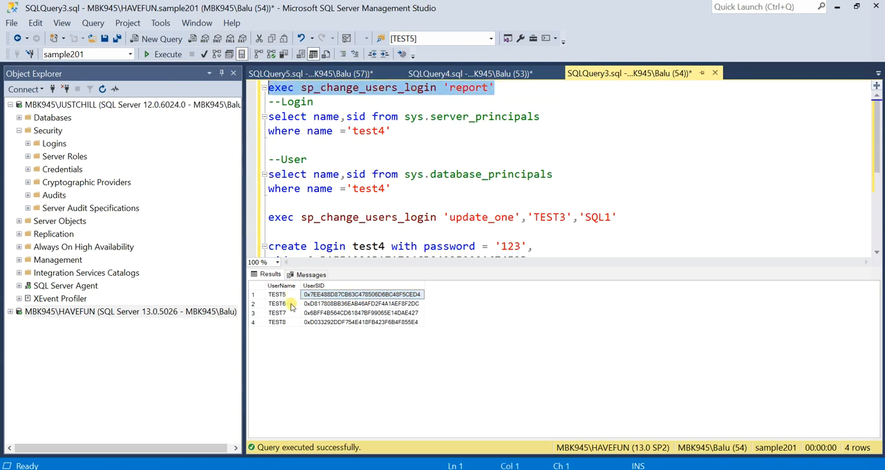
{"action": "left_click", "coordinate": [160, 59]}
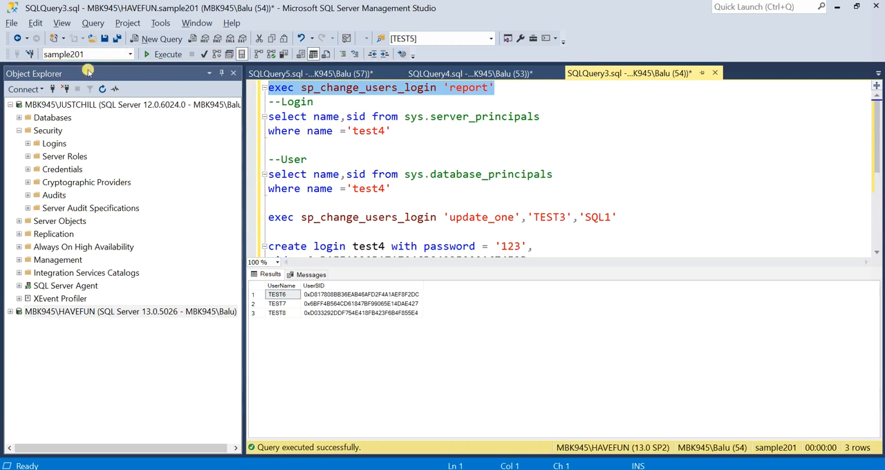
Connect Object Explorer to MBK945\HAVEFUN using SQL Server Authentication with login test5 and the login's password.
{"action": "left_click", "coordinate": [54, 89]}
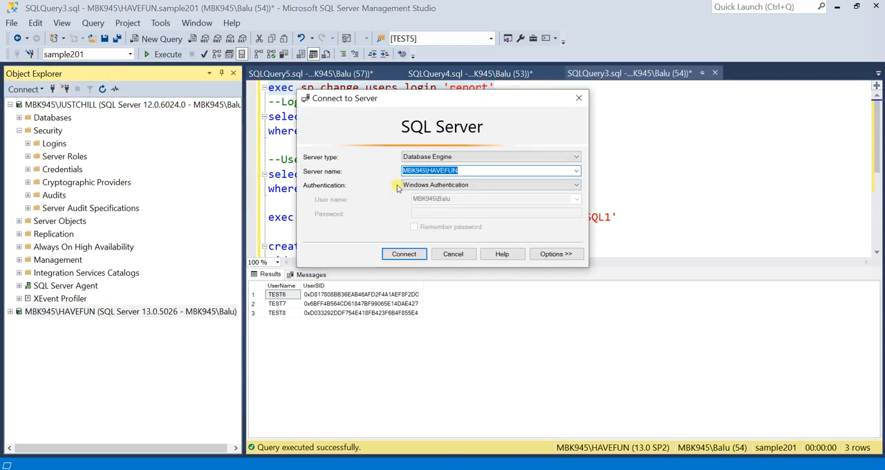
{"action": "left_click", "coordinate": [571, 184]}
{"action": "left_click", "coordinate": [519, 198]}
{"action": "double_click", "coordinate": [519, 199]}
{"action": "type", "text": "test5"}
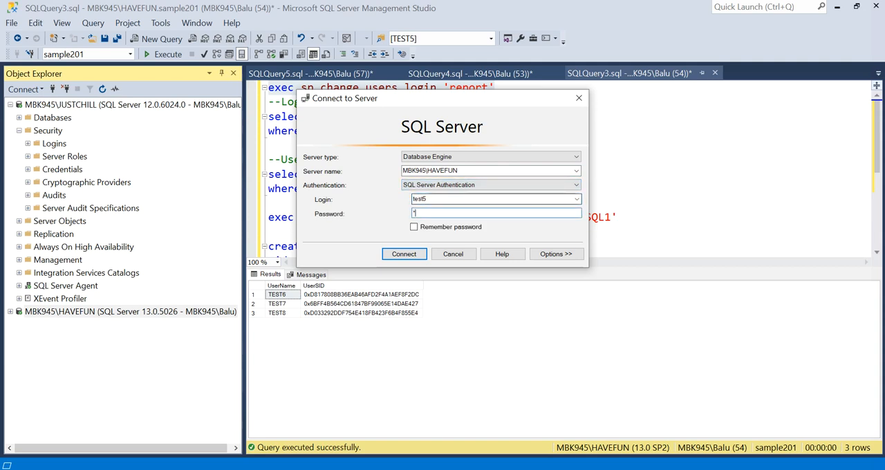
{"action": "key", "text": "Return"}
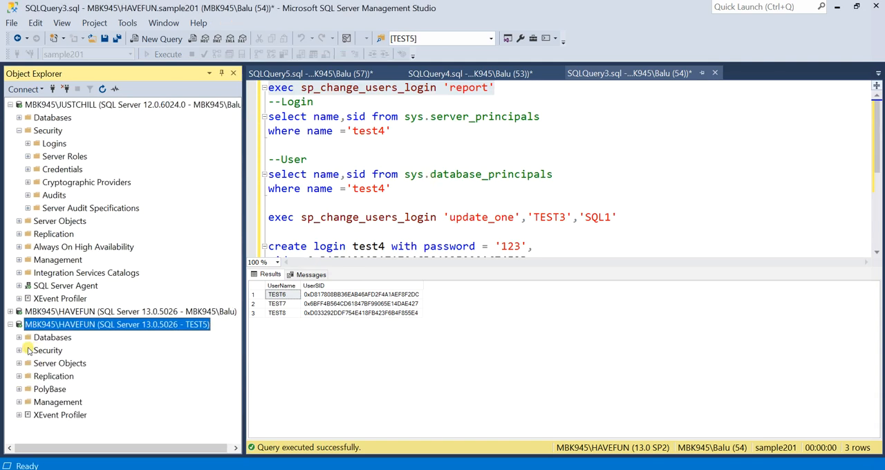
Under the TEST5 connection, query the top 1000 rows of dbo.department in sample201.
{"action": "left_click", "coordinate": [19, 337]}
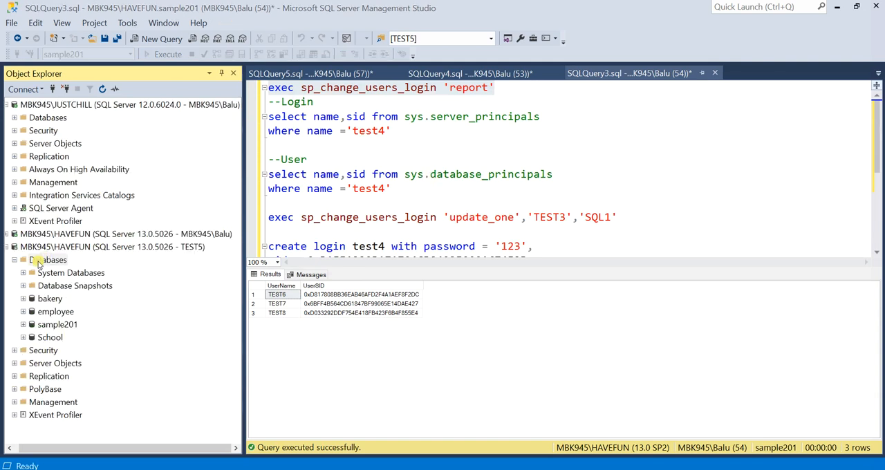
{"action": "left_click", "coordinate": [23, 324]}
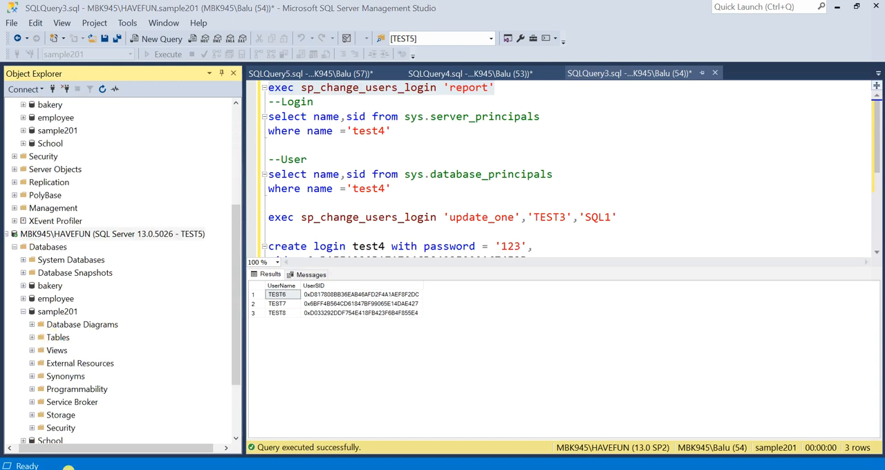
{"action": "left_click", "coordinate": [32, 337]}
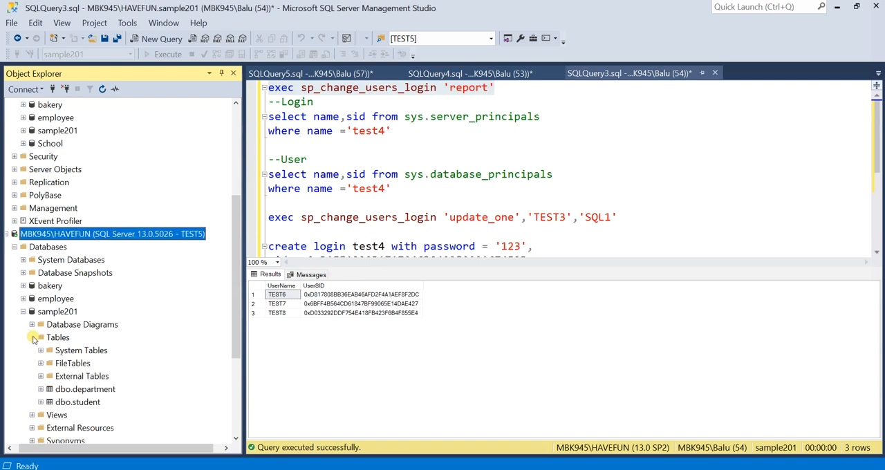
{"action": "left_click", "coordinate": [78, 389]}
{"action": "right_click", "coordinate": [83, 389]}
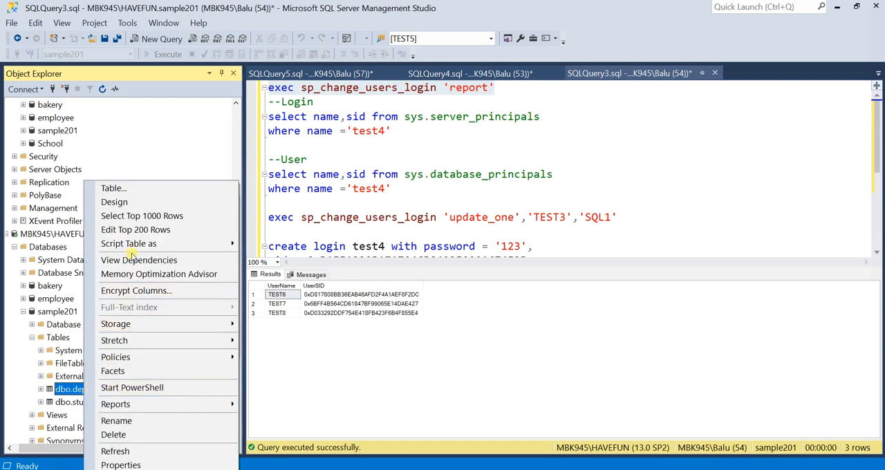
{"action": "left_click", "coordinate": [155, 216]}
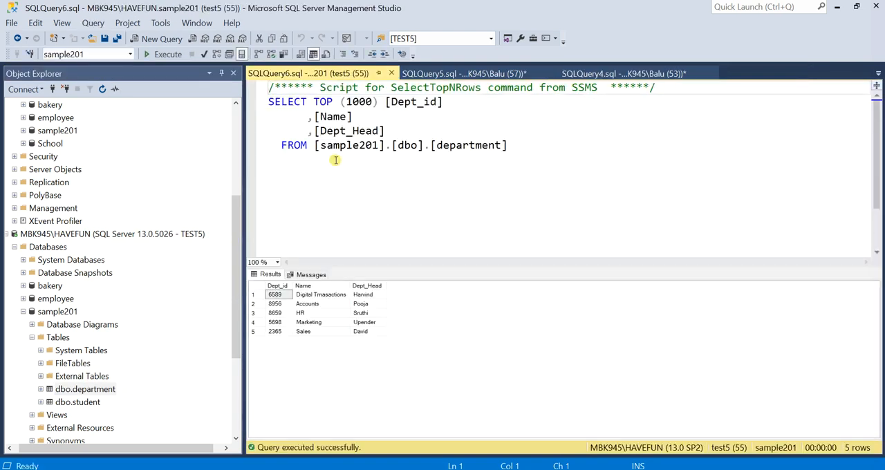
Replace the TEST5 query with "delete from department" and try to execute it against sample201.
{"action": "key", "text": "ctrl+a"}
{"action": "type", "text": "d"}
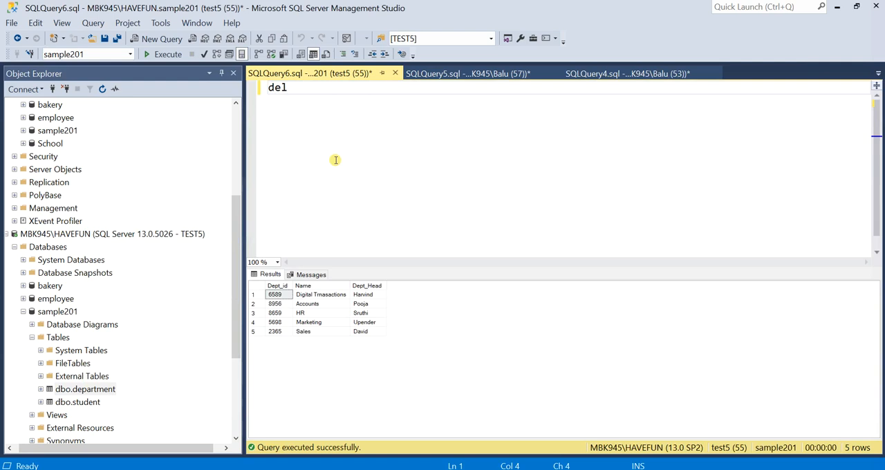
{"action": "type", "text": "elete from department"}
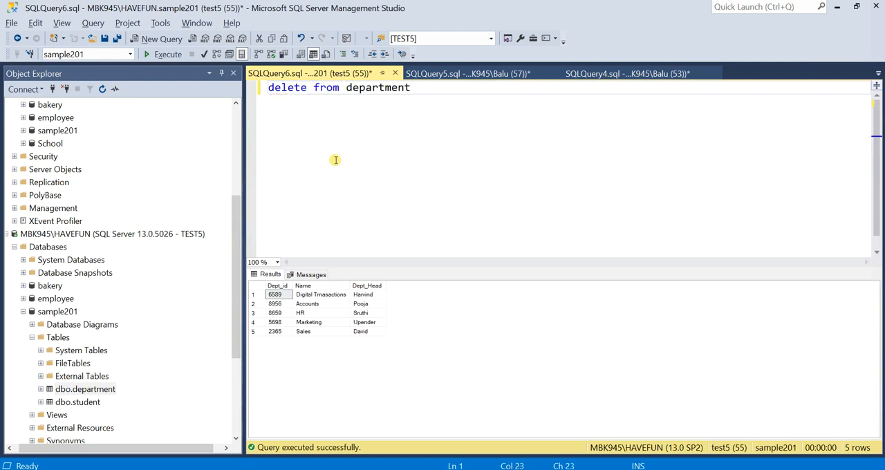
{"action": "key", "text": "F5"}
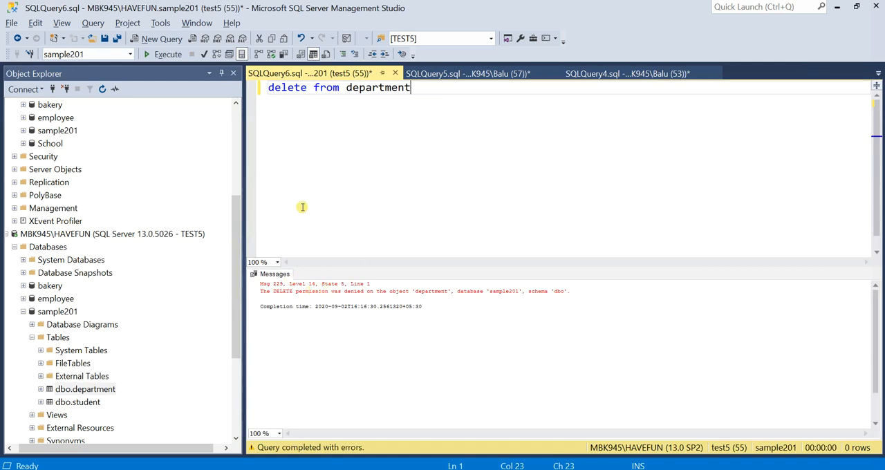
{"action": "key", "text": "alt"}
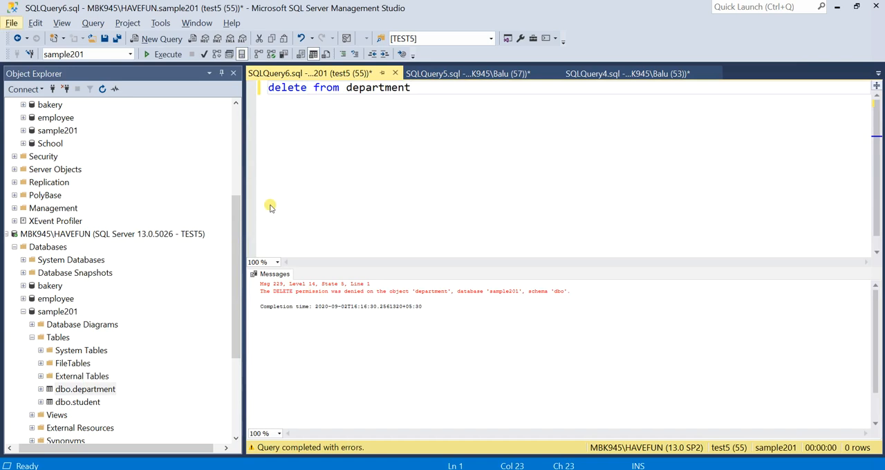
{"action": "key", "text": "alt+Tab"}
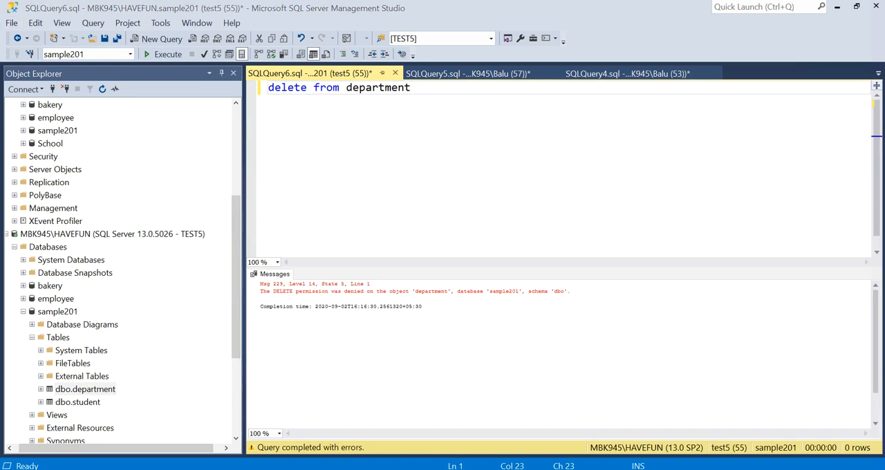
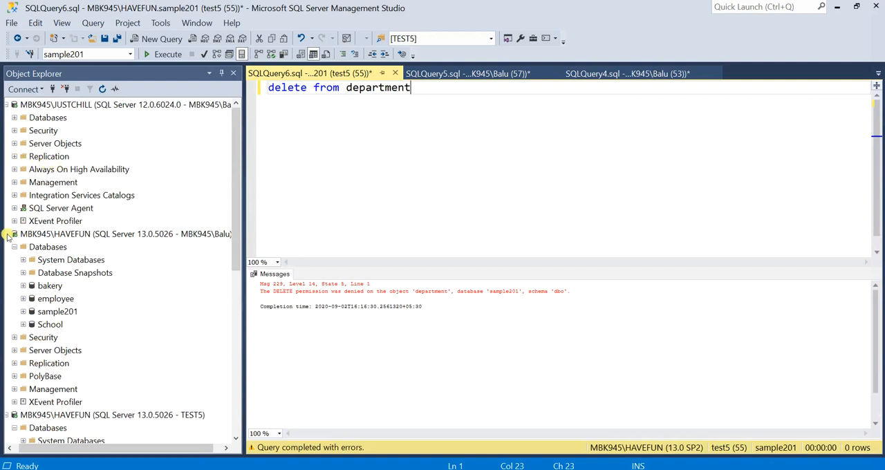
Collapse the MBK945\HAVEFUN server tree and disconnect the TEST5 connection from Object Explorer.
{"action": "left_click", "coordinate": [5, 235]}
{"action": "left_click", "coordinate": [14, 247]}
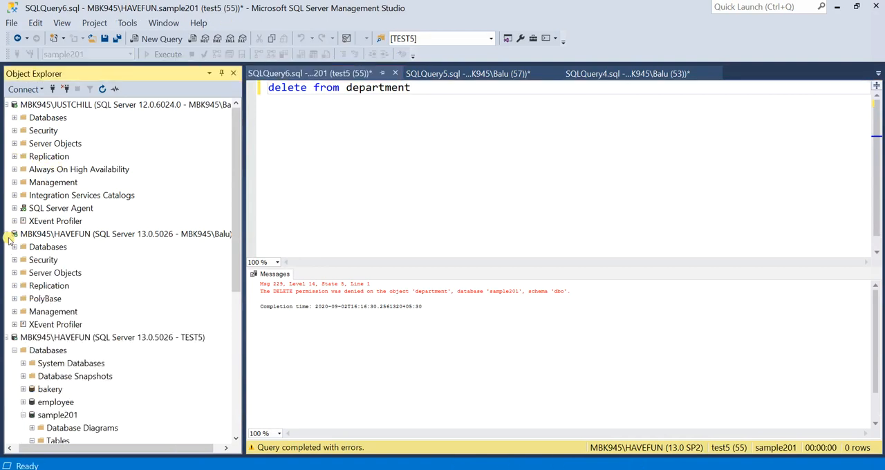
{"action": "left_click", "coordinate": [7, 234]}
{"action": "left_click", "coordinate": [49, 247]}
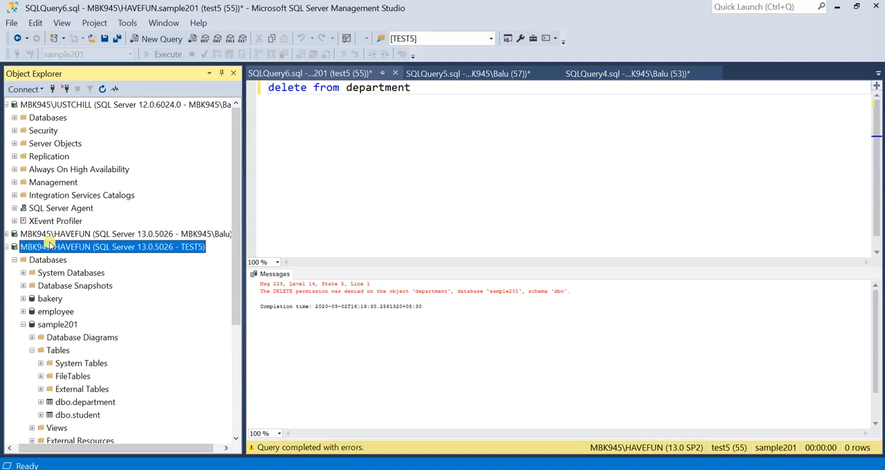
{"action": "left_click", "coordinate": [65, 89]}
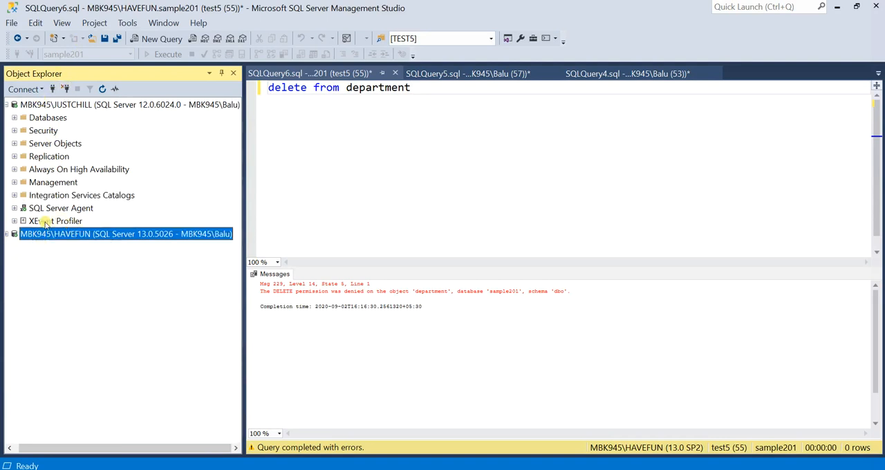
Examine the existing database users of the Suzuki database on MBK945\JUSTCHILL.
{"action": "left_click", "coordinate": [14, 119]}
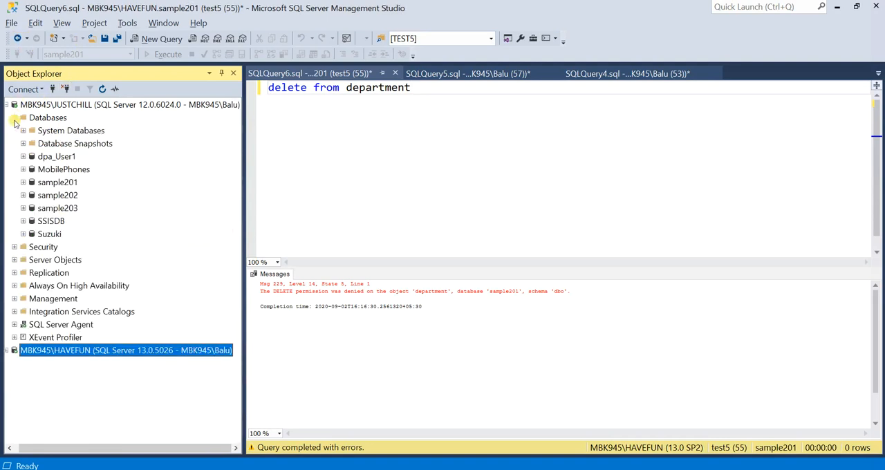
{"action": "left_click", "coordinate": [45, 234]}
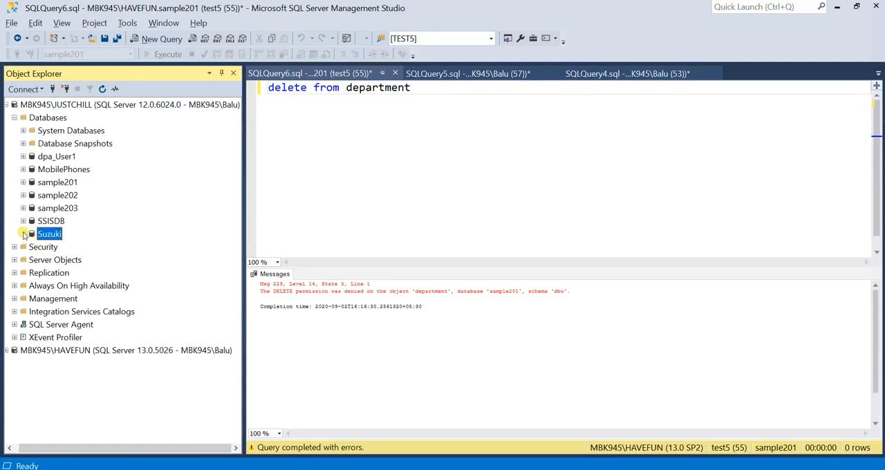
{"action": "left_click", "coordinate": [23, 234]}
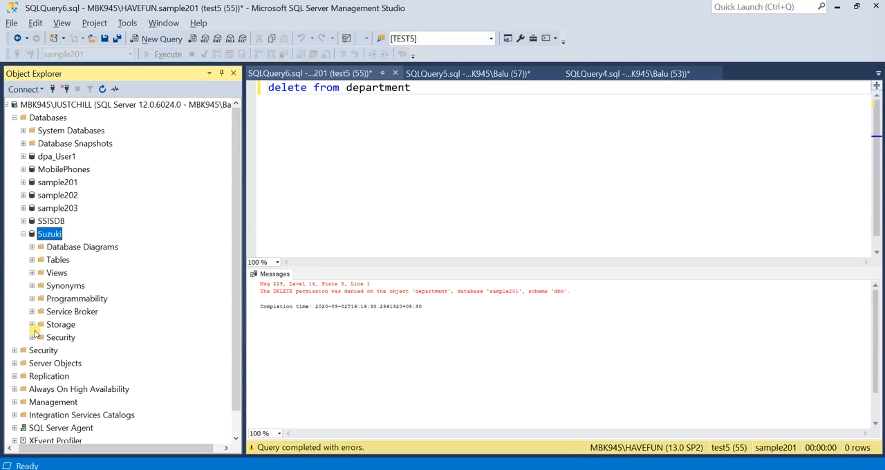
{"action": "left_click", "coordinate": [32, 338]}
{"action": "left_click", "coordinate": [40, 350]}
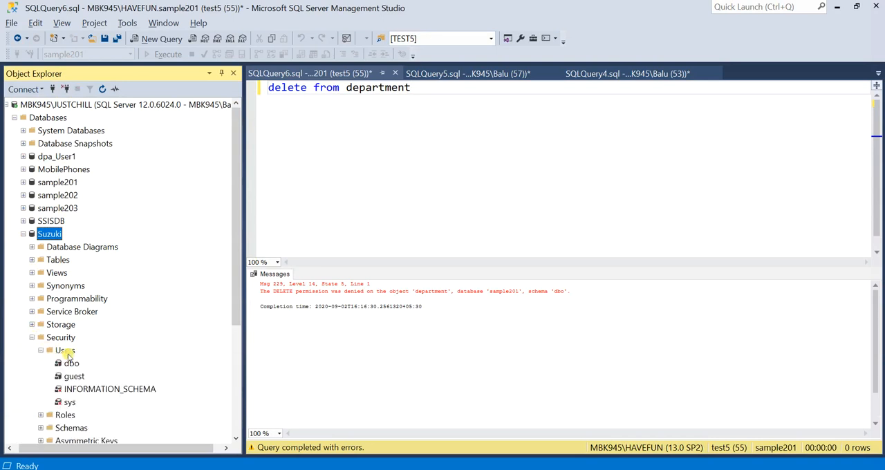
{"action": "scroll", "coordinate": [67, 354], "scroll_direction": "down", "scroll_amount": 2}
{"action": "scroll", "coordinate": [81, 296], "scroll_direction": "up", "scroll_amount": 1}
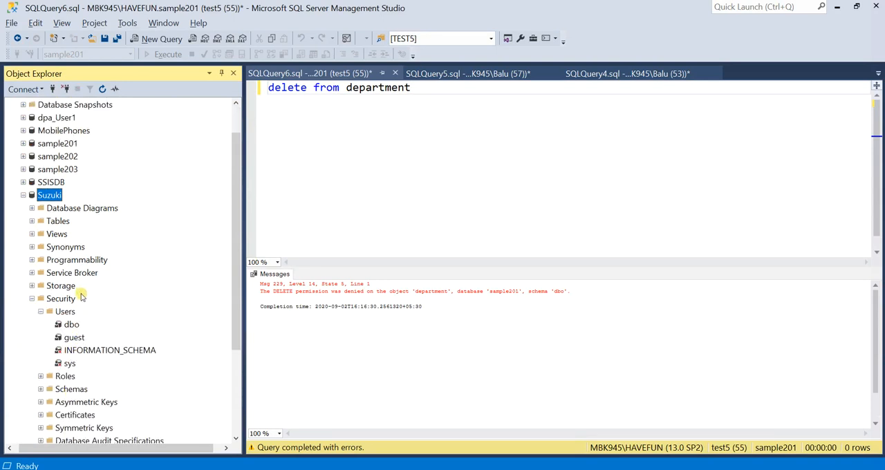
{"action": "scroll", "coordinate": [81, 296], "scroll_direction": "down", "scroll_amount": 1}
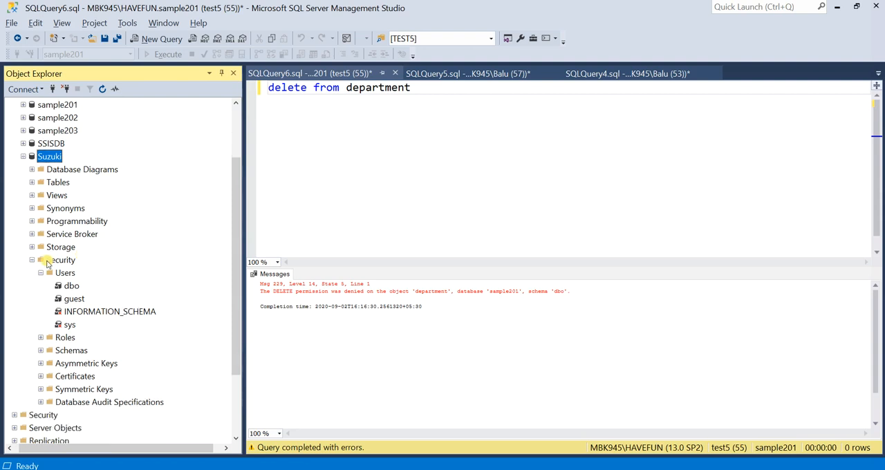
{"action": "scroll", "coordinate": [48, 235], "scroll_direction": "up", "scroll_amount": 2}
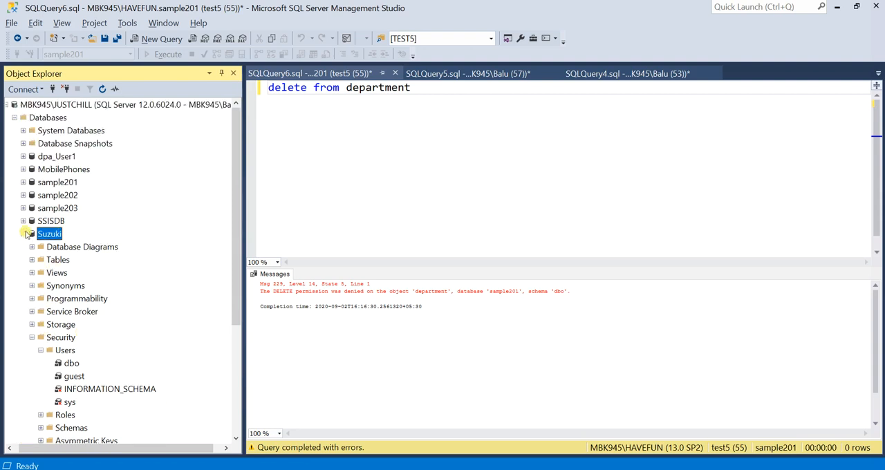
{"action": "left_click", "coordinate": [23, 234]}
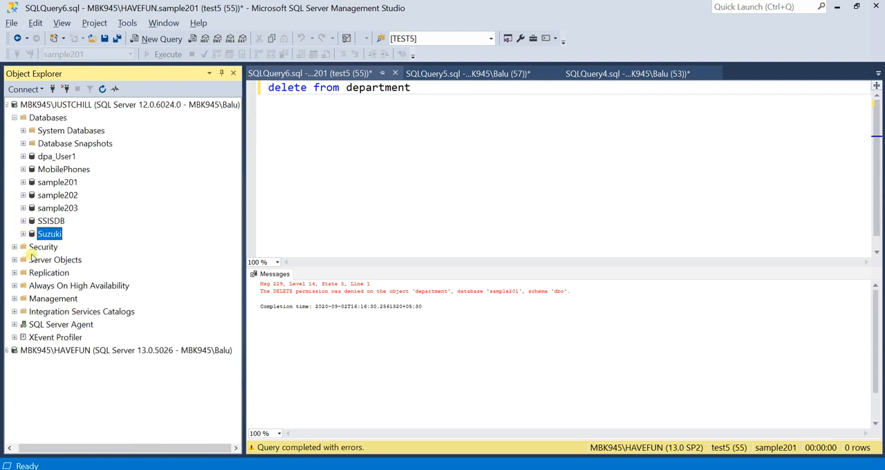
Expand the server-level logins of MBK945\JUSTCHILL and review the existing ones.
{"action": "left_click", "coordinate": [15, 247]}
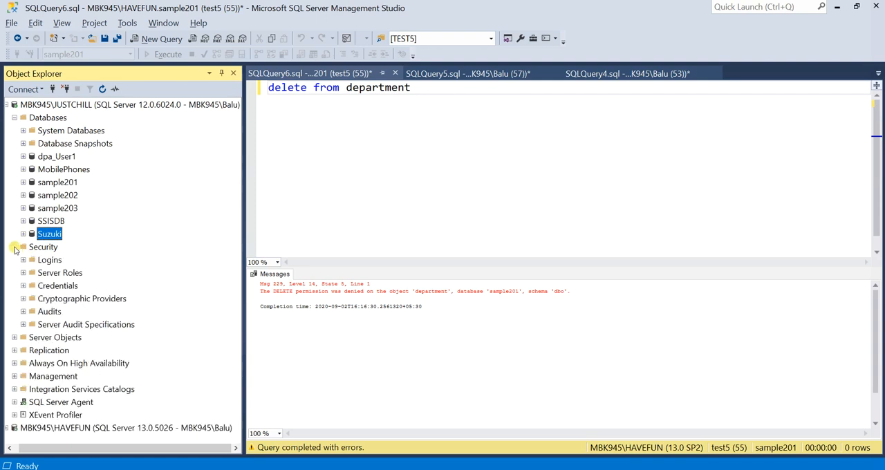
{"action": "left_click", "coordinate": [23, 260]}
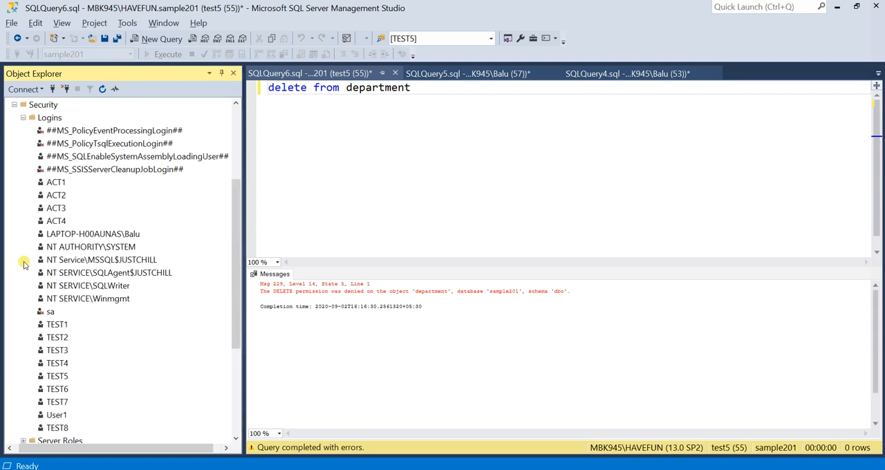
{"action": "scroll", "coordinate": [42, 283], "scroll_direction": "up", "scroll_amount": 3}
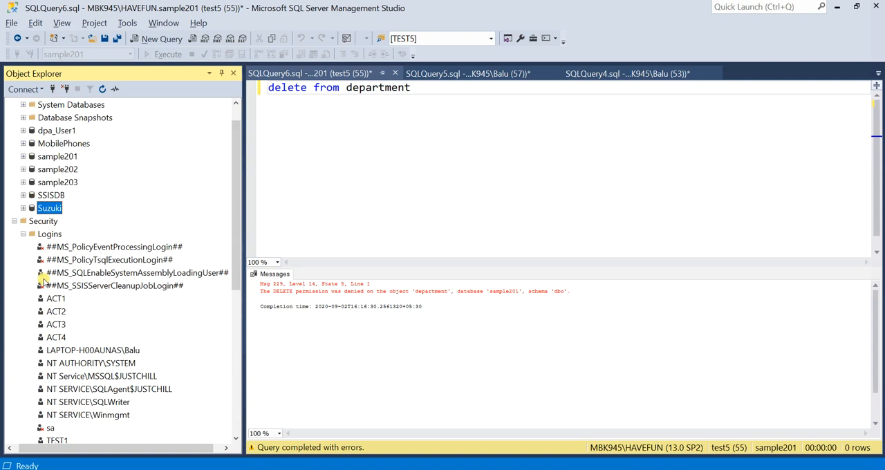
{"action": "scroll", "coordinate": [42, 282], "scroll_direction": "up", "scroll_amount": 1}
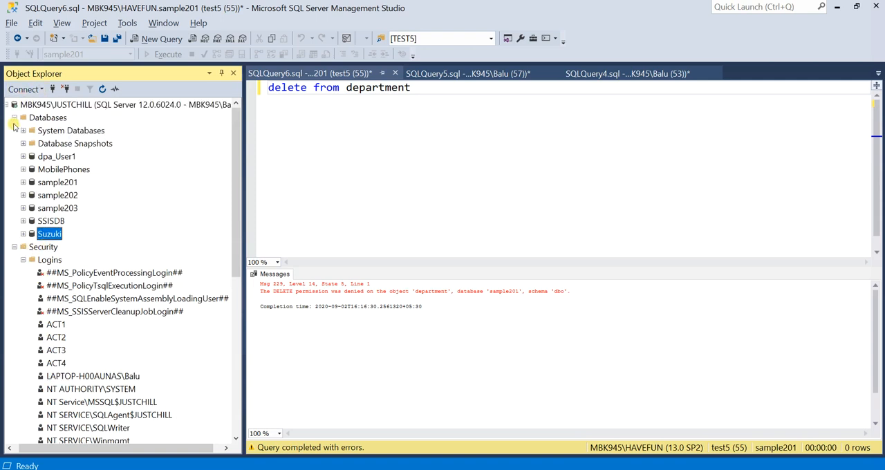
{"action": "left_click", "coordinate": [15, 117]}
{"action": "scroll", "coordinate": [81, 251], "scroll_direction": "down", "scroll_amount": 2}
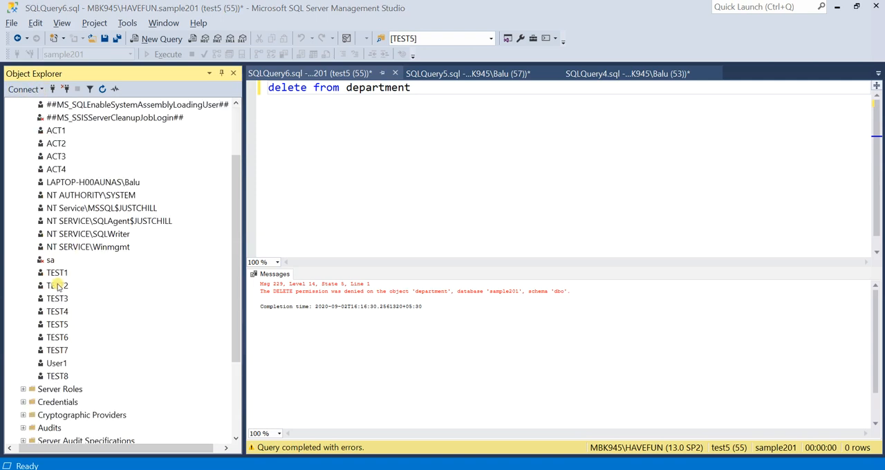
{"action": "scroll", "coordinate": [57, 302], "scroll_direction": "up", "scroll_amount": 1}
{"action": "scroll", "coordinate": [43, 240], "scroll_direction": "up", "scroll_amount": 1}
Start a new login ADMIN1 on JUSTCHILL with SQL Server authentication, entering and confirming the login's password.
{"action": "left_click", "coordinate": [53, 144]}
{"action": "right_click", "coordinate": [54, 145]}
{"action": "left_click", "coordinate": [83, 156]}
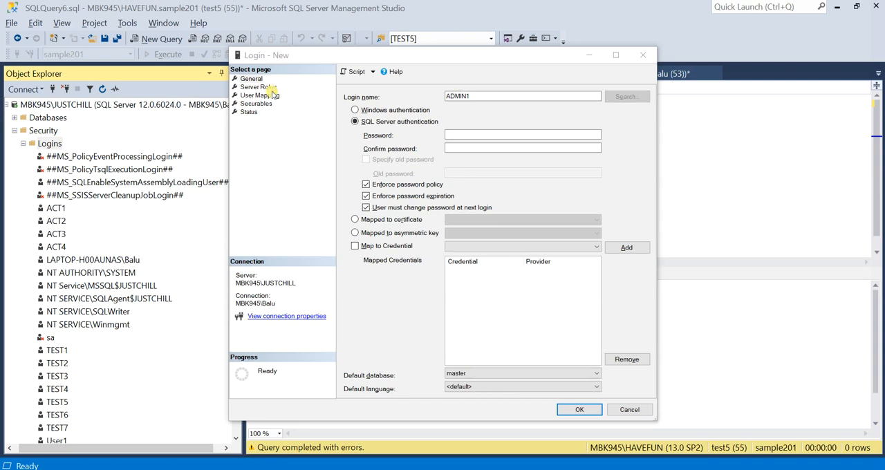
{"action": "left_click", "coordinate": [466, 134]}
{"action": "type", "text": "•••"}
{"action": "key", "text": "Tab"}
{"action": "type", "text": "•••"}
{"action": "key", "text": "Tab"}
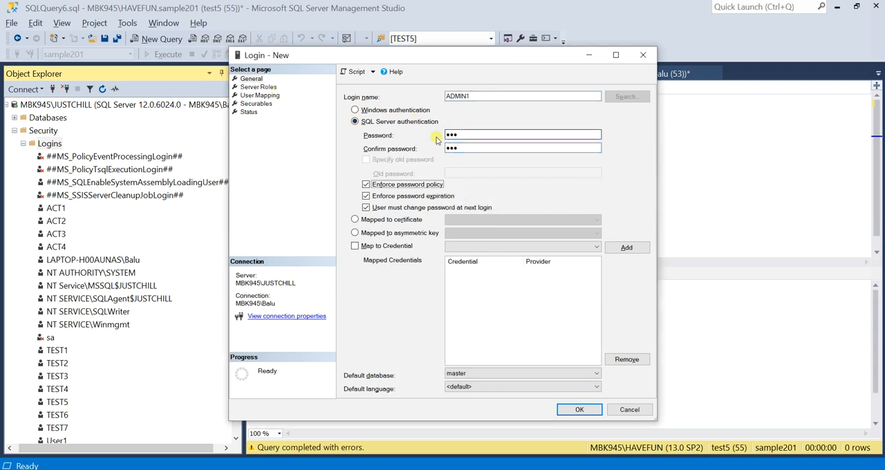
Grant ADMIN1 the sysadmin server role, map it to the Suzuki database, and create the login.
{"action": "left_click", "coordinate": [246, 88]}
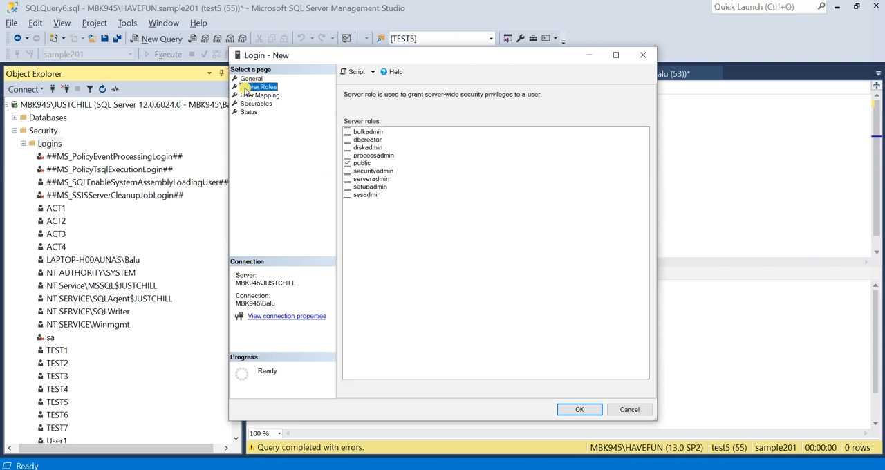
{"action": "left_click", "coordinate": [349, 195]}
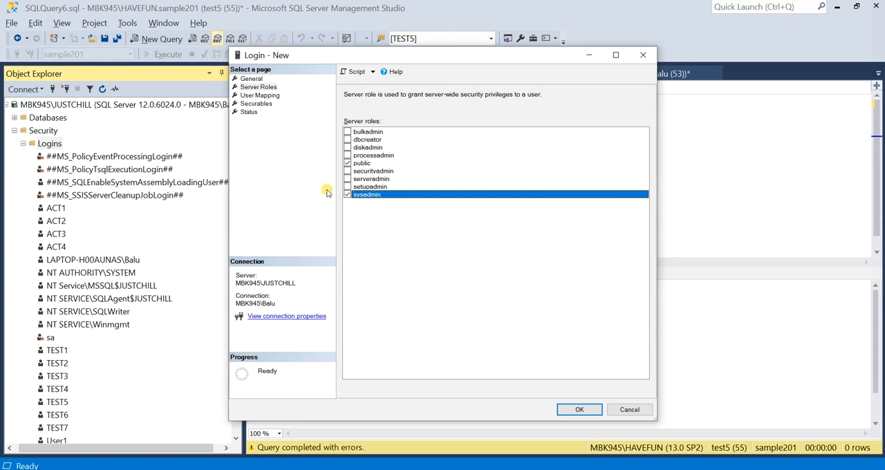
{"action": "left_click", "coordinate": [250, 95]}
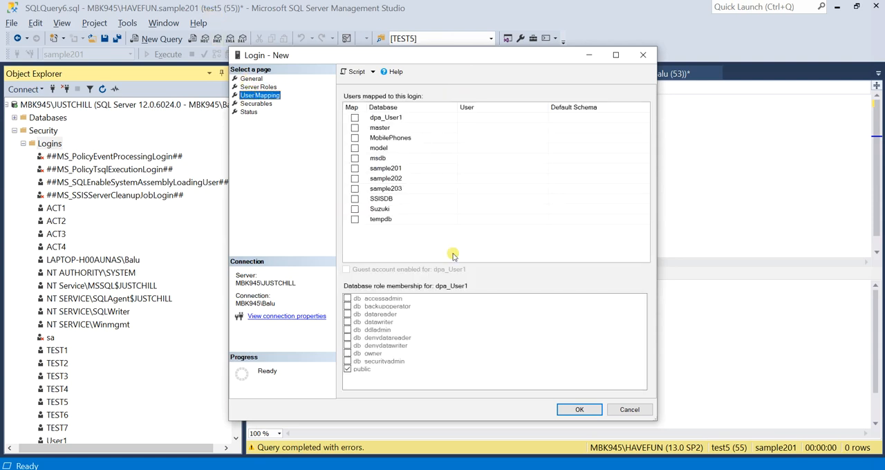
{"action": "left_click", "coordinate": [354, 209]}
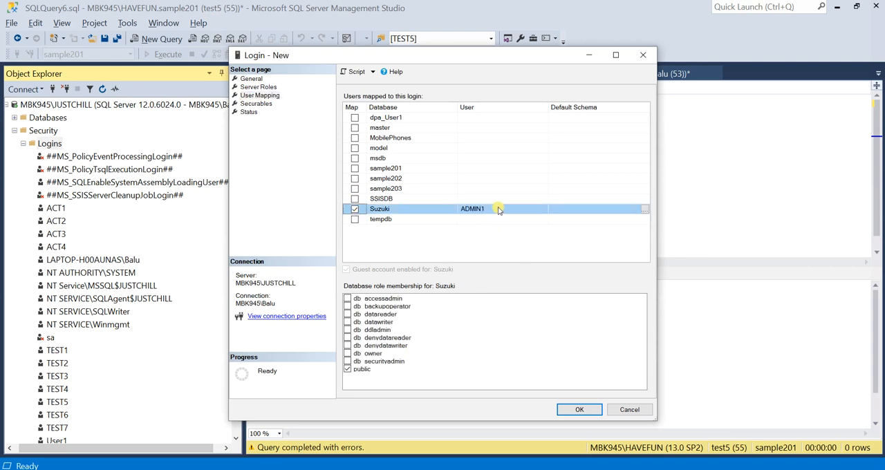
{"action": "left_click", "coordinate": [577, 410]}
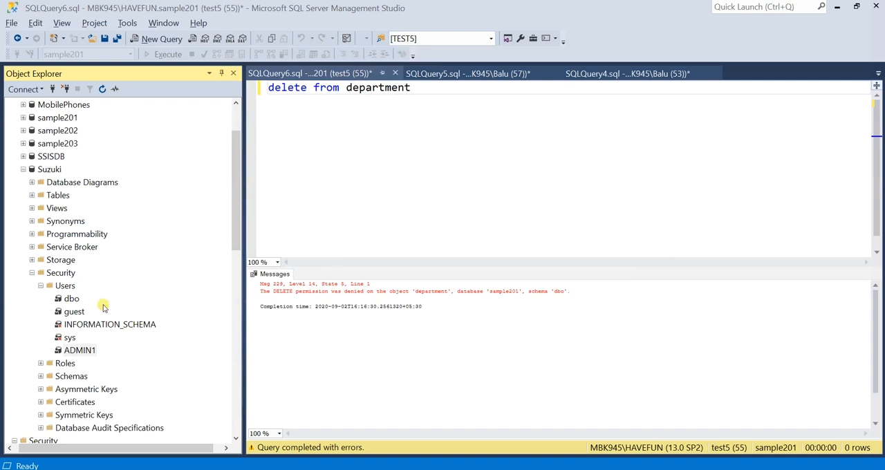
{"action": "right_click", "coordinate": [58, 273]}
{"action": "mouse_move", "coordinate": [102, 282]}
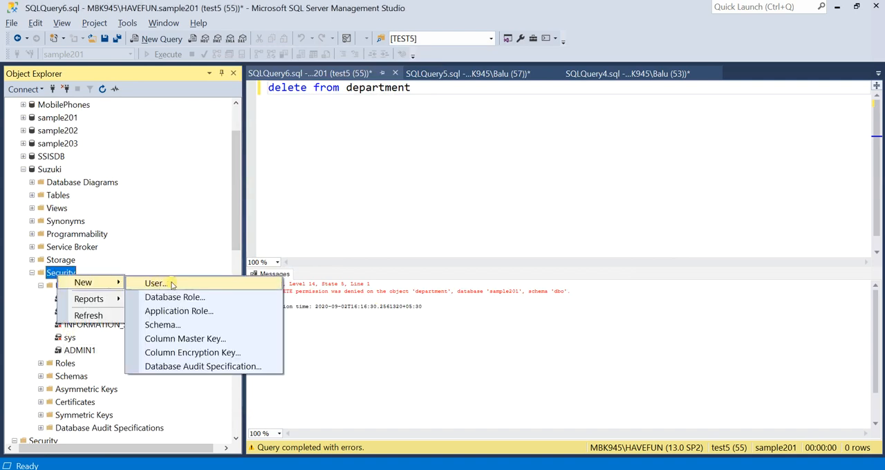
{"action": "left_click", "coordinate": [103, 233]}
{"action": "scroll", "coordinate": [83, 263], "scroll_direction": "up", "scroll_amount": 2}
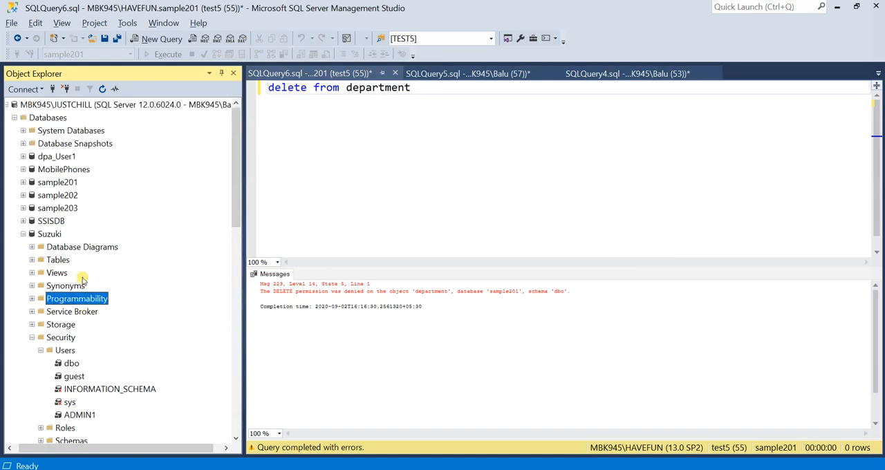
Start a new SQL Server authentication login ADMIN2 on JUSTCHILL with its password confirmed and password policy enforcement off.
{"action": "left_click", "coordinate": [23, 233]}
{"action": "left_click", "coordinate": [52, 260]}
{"action": "right_click", "coordinate": [59, 266]}
{"action": "left_click", "coordinate": [83, 272]}
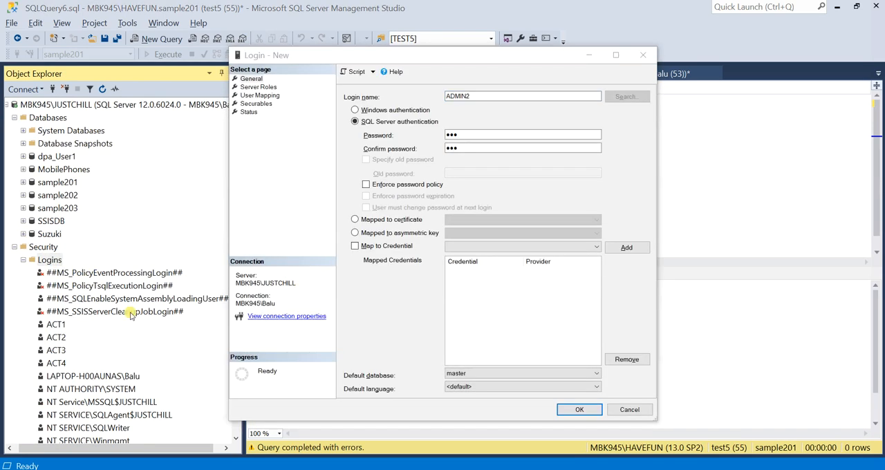
Grant ADMIN2 the dbcreator server role, map it to the Suzuki database, and create the login.
{"action": "left_click", "coordinate": [272, 89]}
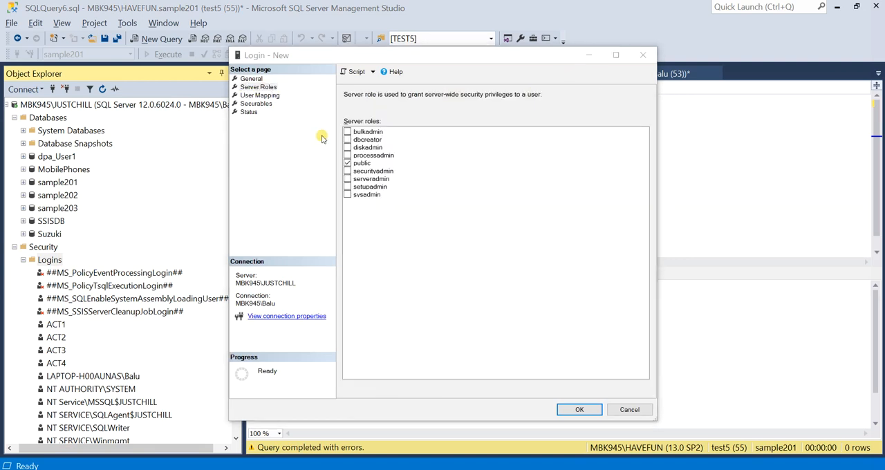
{"action": "left_click", "coordinate": [348, 140]}
{"action": "left_click", "coordinate": [347, 140]}
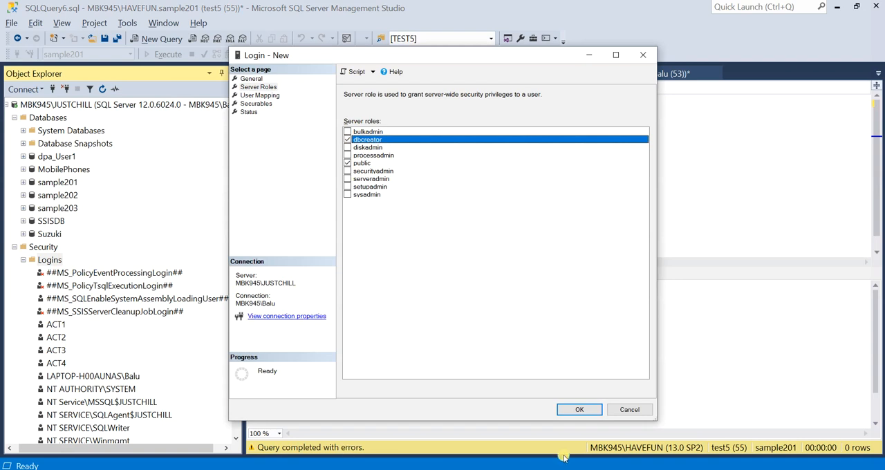
{"action": "left_click", "coordinate": [259, 95]}
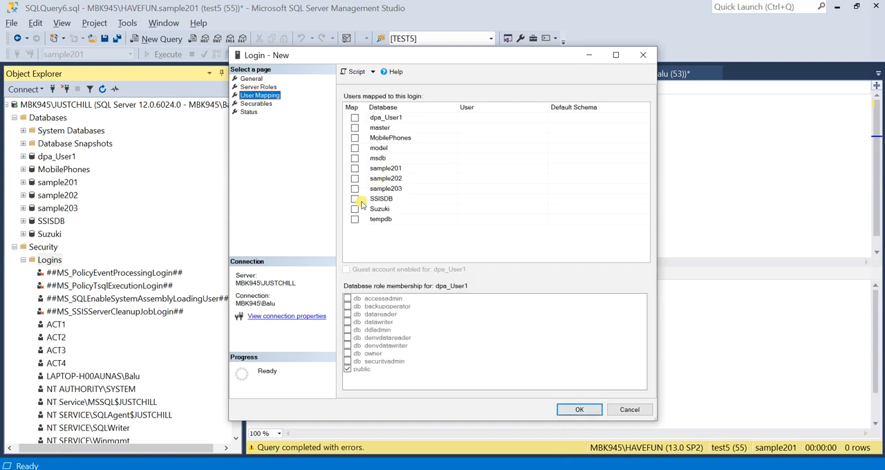
{"action": "left_click", "coordinate": [354, 209]}
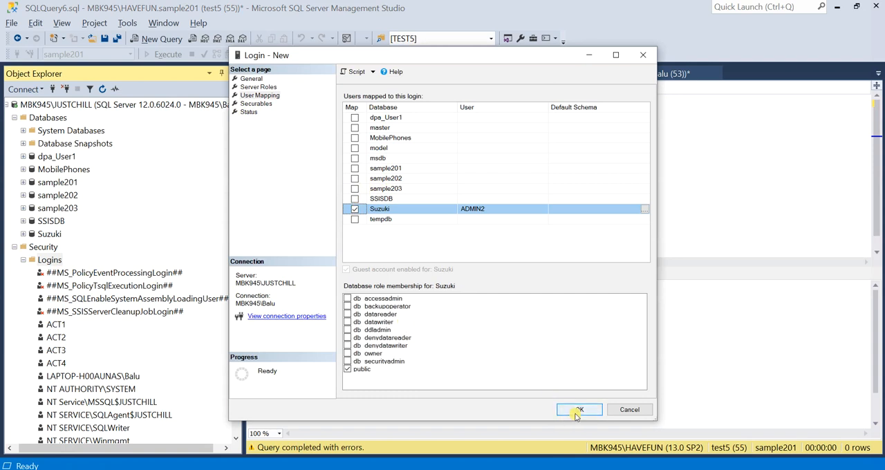
{"action": "left_click", "coordinate": [570, 413]}
{"action": "left_click", "coordinate": [65, 181]}
{"action": "right_click", "coordinate": [65, 182]}
{"action": "left_click", "coordinate": [96, 188]}
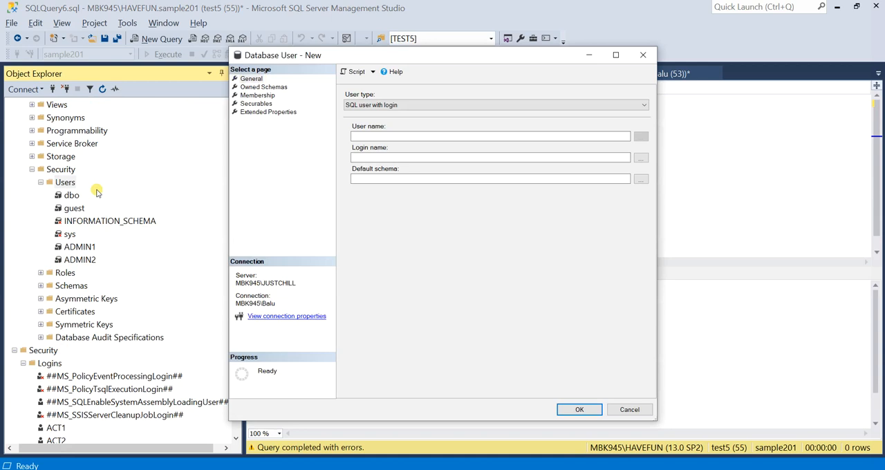
{"action": "left_click", "coordinate": [643, 54]}
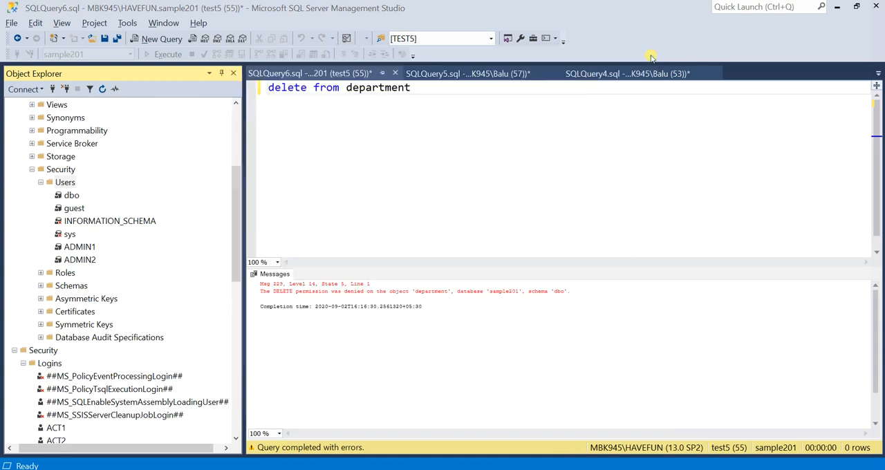
Create the login ADMIN3 on JUSTCHILL, mapped to the Suzuki database with the db_datareader role and no additional server role.
{"action": "left_click", "coordinate": [54, 364]}
{"action": "right_click", "coordinate": [54, 365]}
{"action": "left_click", "coordinate": [90, 372]}
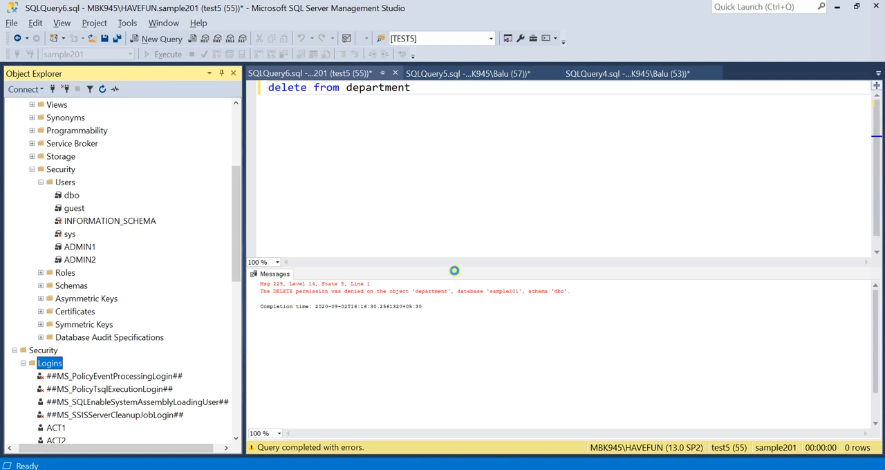
{"action": "left_click", "coordinate": [266, 87]}
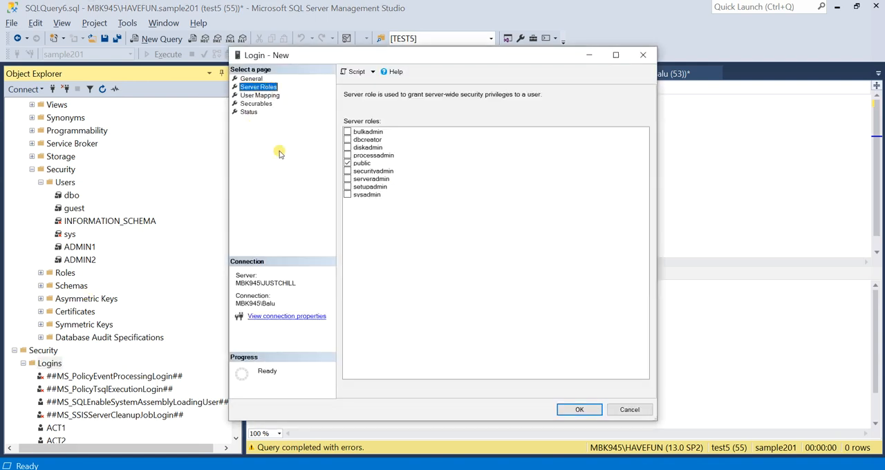
{"action": "left_click", "coordinate": [259, 94]}
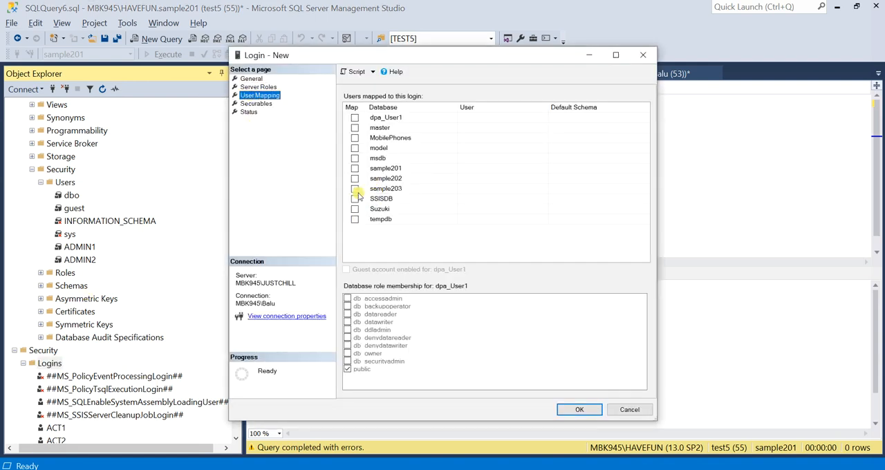
{"action": "left_click", "coordinate": [355, 208]}
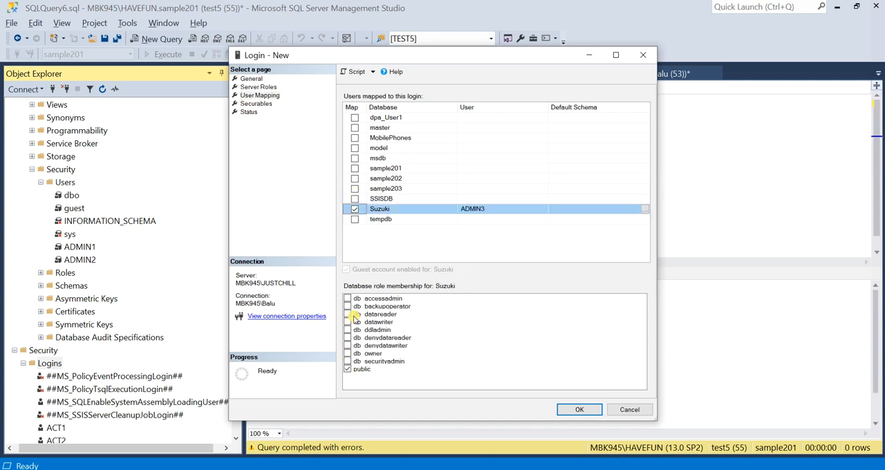
{"action": "left_click", "coordinate": [347, 314]}
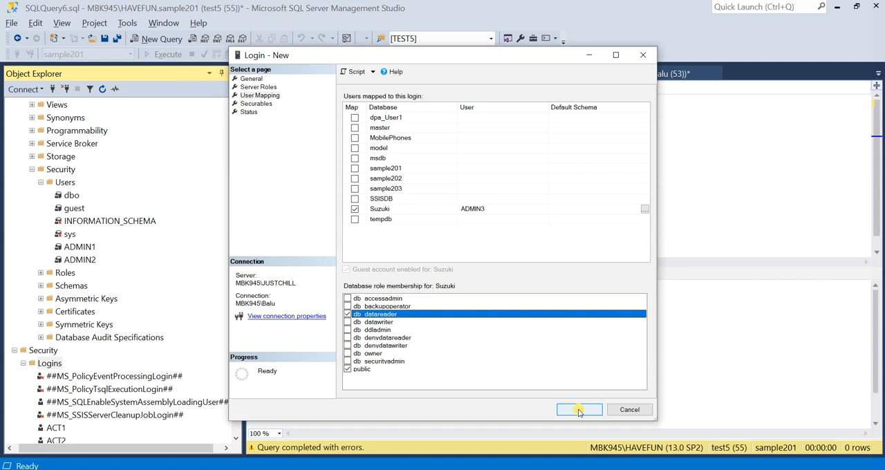
{"action": "left_click", "coordinate": [578, 409]}
Check for ADMIN1, ADMIN2 and ADMIN3 among JUSTCHILL's logins and the Suzuki database's users, and collapse the JUSTCHILL server.
{"action": "scroll", "coordinate": [58, 353], "scroll_direction": "down", "scroll_amount": 5}
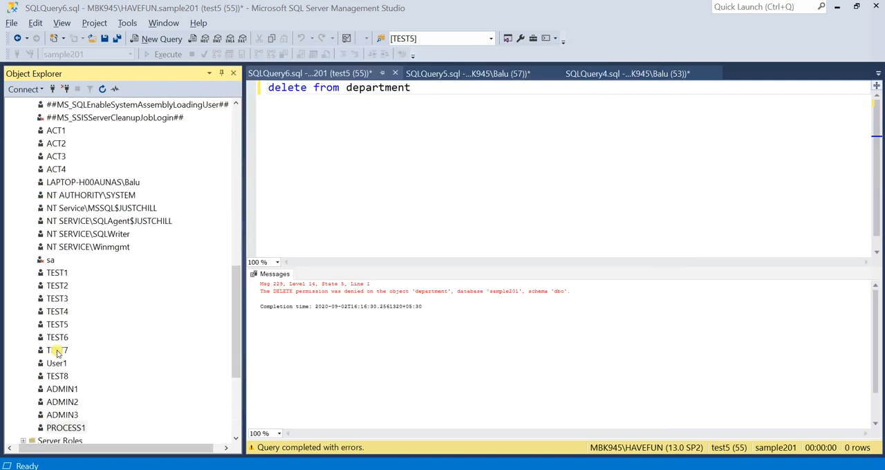
{"action": "scroll", "coordinate": [58, 353], "scroll_direction": "down", "scroll_amount": 2}
{"action": "left_click", "coordinate": [72, 312]}
{"action": "left_click", "coordinate": [73, 338]}
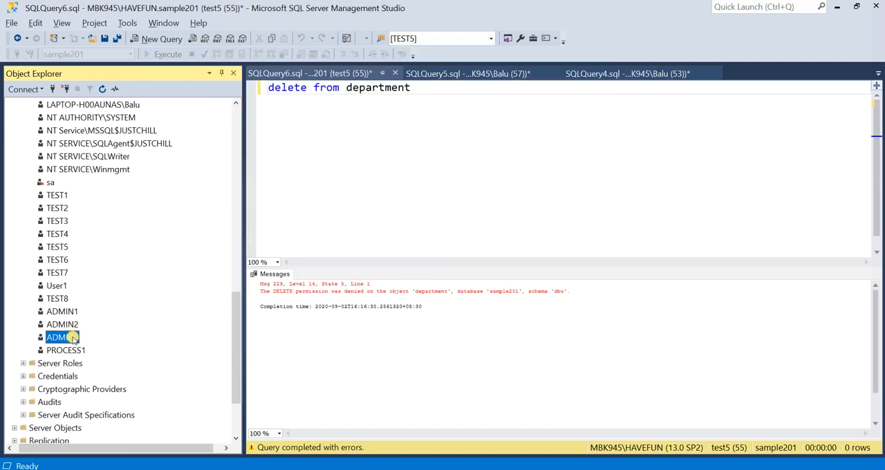
{"action": "scroll", "coordinate": [87, 270], "scroll_direction": "up", "scroll_amount": 11}
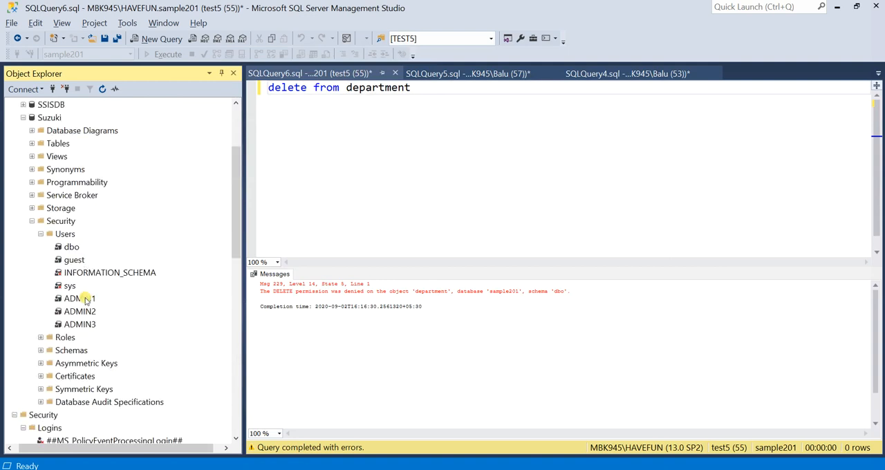
{"action": "left_click", "coordinate": [85, 299]}
{"action": "left_click", "coordinate": [77, 325]}
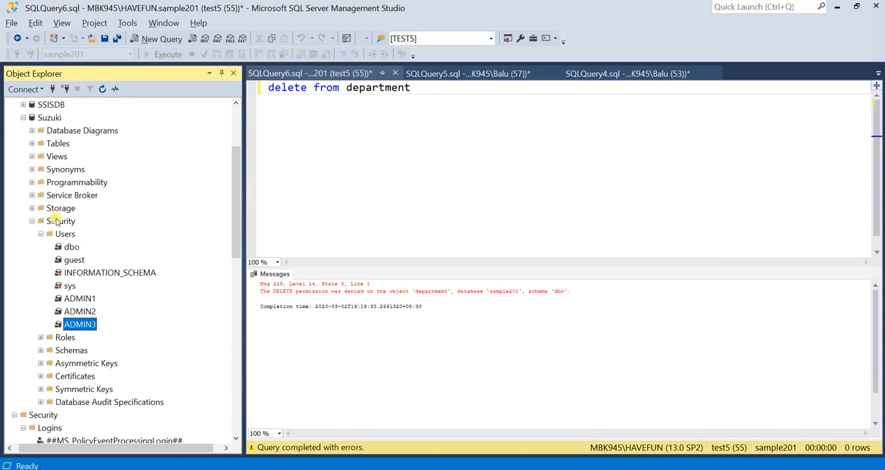
{"action": "scroll", "coordinate": [58, 220], "scroll_direction": "up", "scroll_amount": 3}
{"action": "left_click", "coordinate": [66, 105]}
{"action": "left_click", "coordinate": [49, 235]}
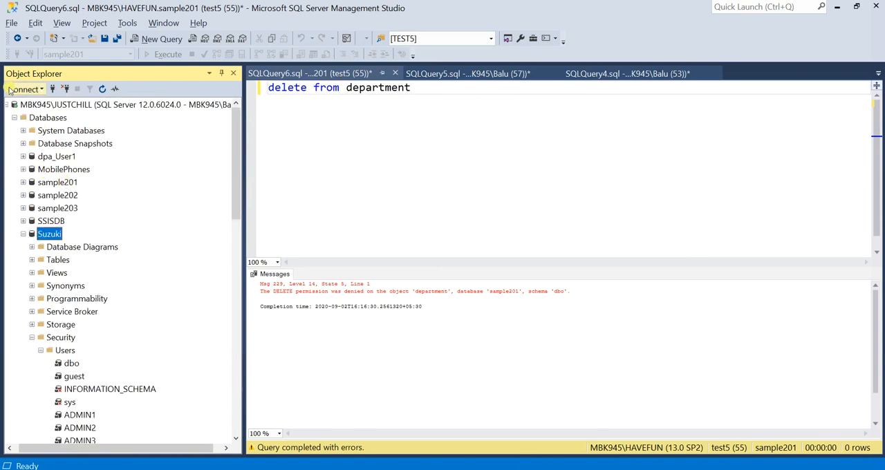
{"action": "left_click", "coordinate": [6, 105]}
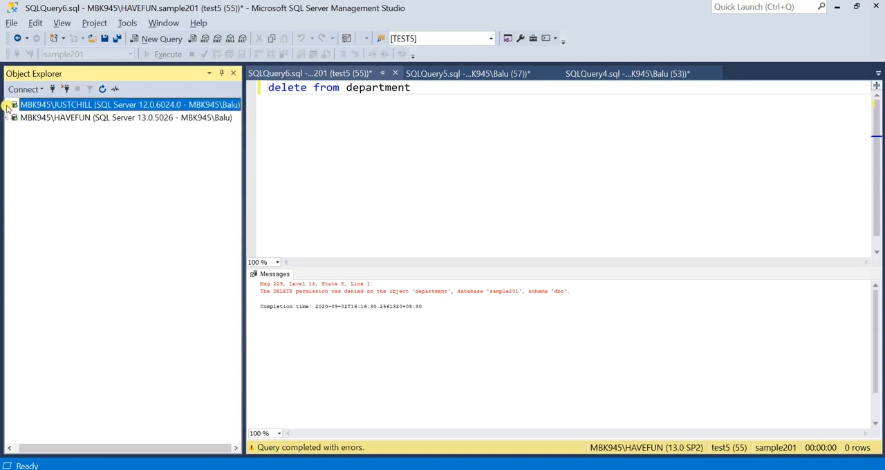
{"action": "left_click", "coordinate": [57, 118]}
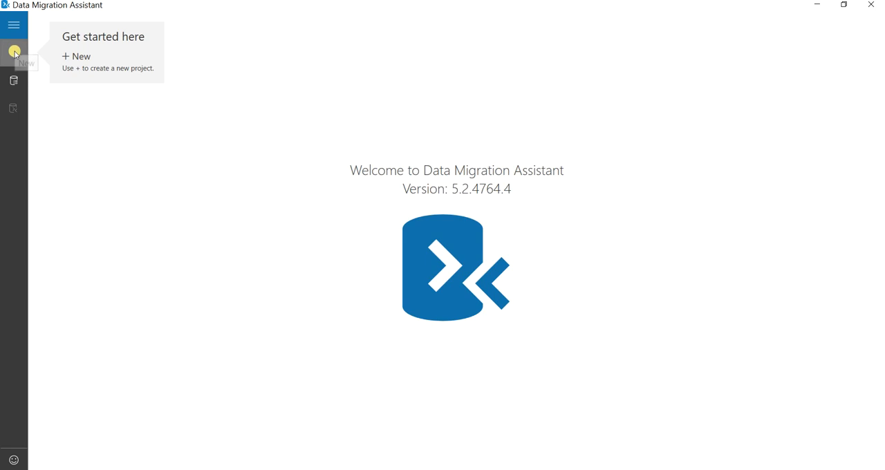
In Data Migration Assistant, create a Migration project named PROJECT1 with SQL Server as both the source and target server type.
{"action": "left_click", "coordinate": [13, 52]}
{"action": "left_click", "coordinate": [69, 88]}
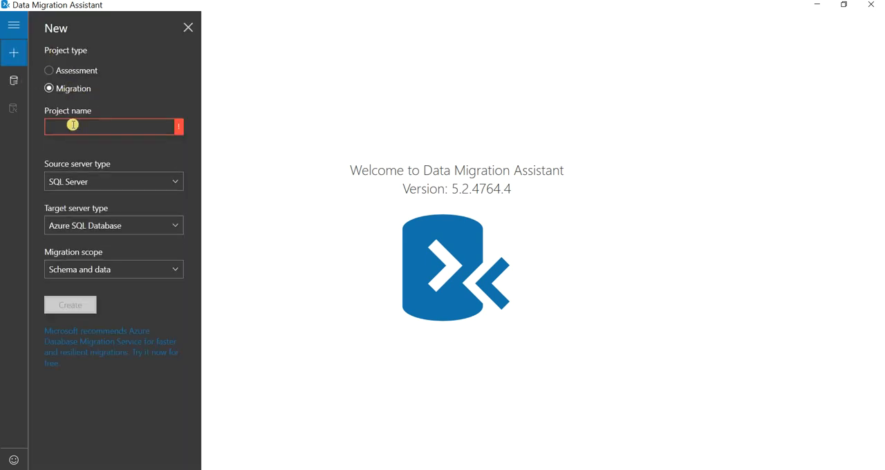
{"action": "left_click", "coordinate": [73, 126]}
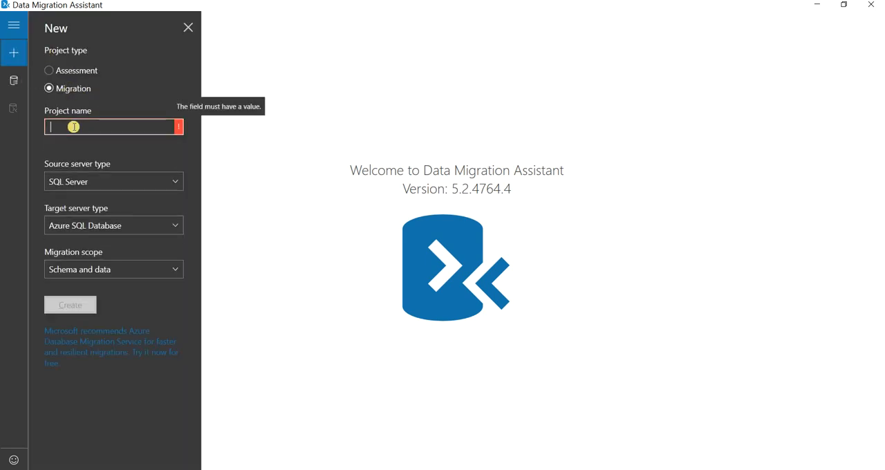
{"action": "type", "text": "PROJECT1"}
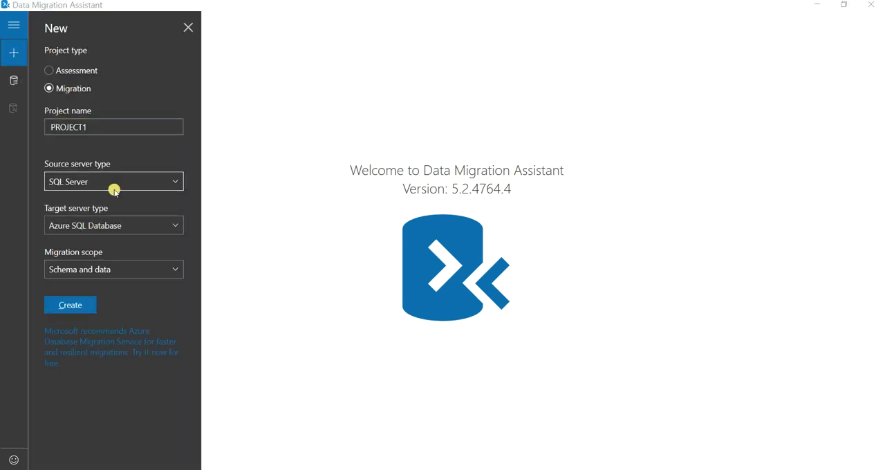
{"action": "left_click", "coordinate": [169, 230]}
{"action": "left_click", "coordinate": [111, 288]}
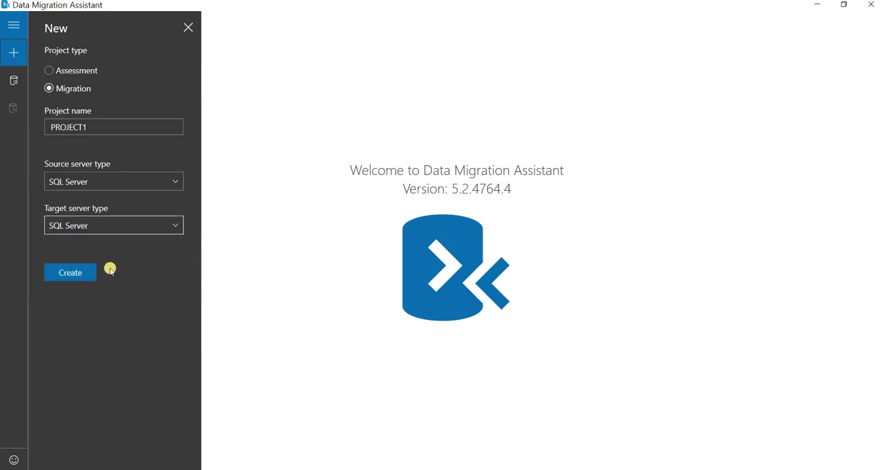
{"action": "left_click", "coordinate": [85, 272]}
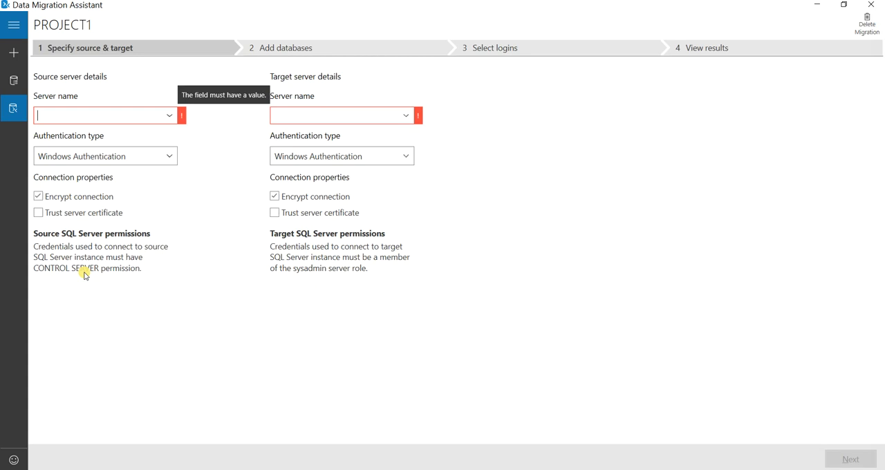
Set mbk945\justchill as the source server and mbk945\havefun as the target server, and connect to both.
{"action": "left_click", "coordinate": [169, 116]}
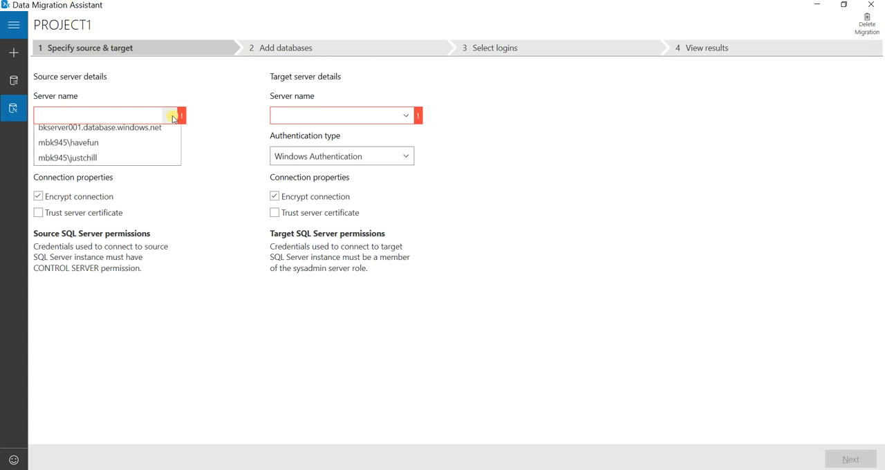
{"action": "left_click", "coordinate": [114, 177]}
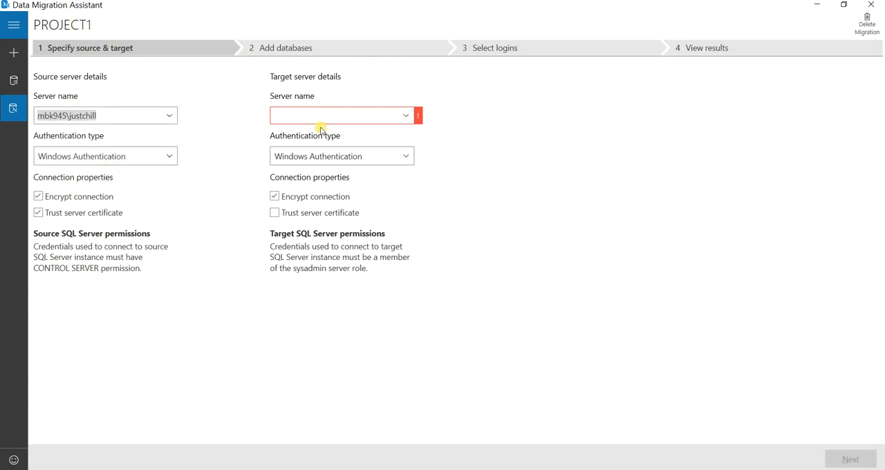
{"action": "left_click", "coordinate": [404, 115]}
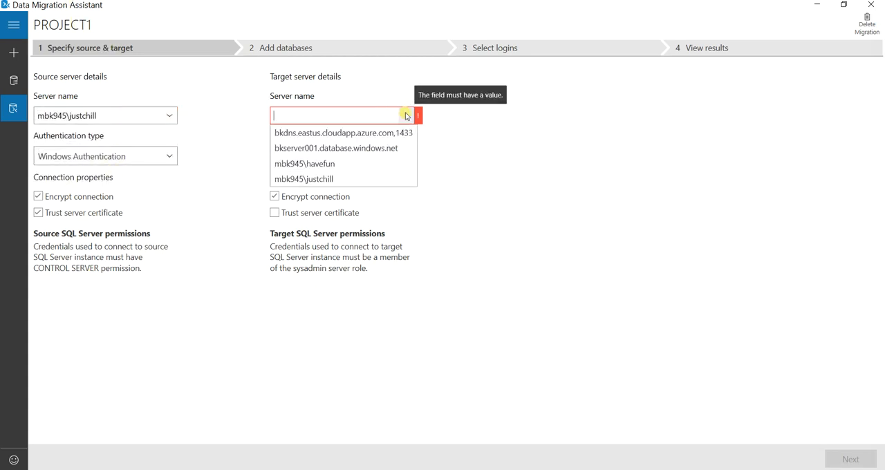
{"action": "left_click", "coordinate": [385, 163]}
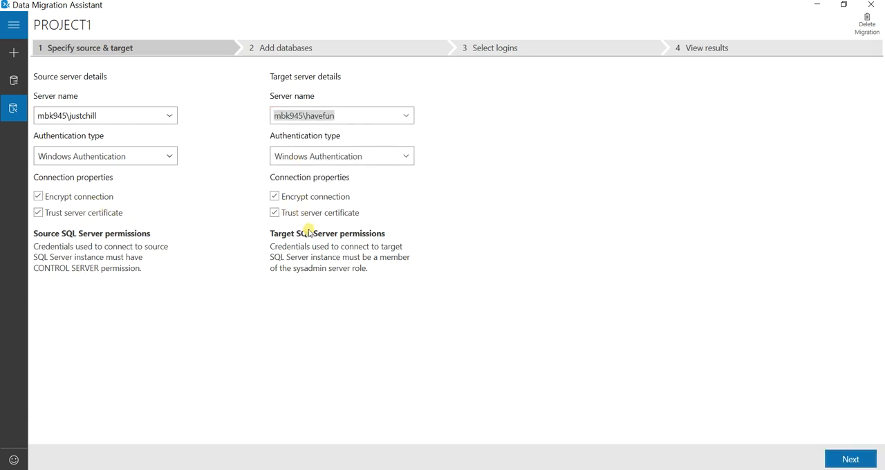
{"action": "left_click", "coordinate": [848, 458]}
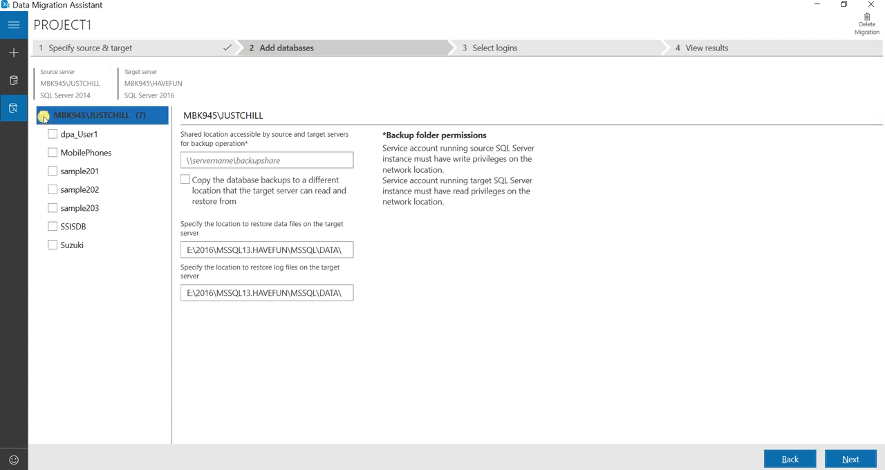
Choose only the Suzuki database, set the shared backup location to \\MBK945\\SHARE1, and continue to the login selection.
{"action": "left_click", "coordinate": [55, 247]}
{"action": "left_click", "coordinate": [184, 290]}
{"action": "left_click", "coordinate": [294, 162]}
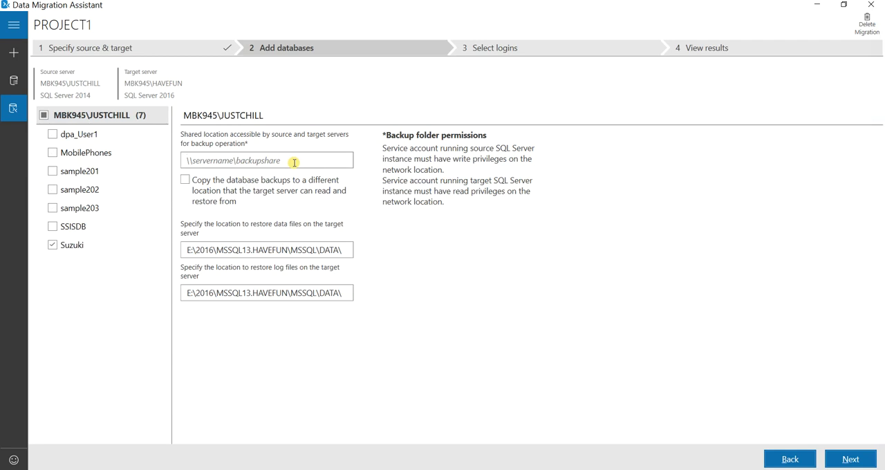
{"action": "type", "text": "\\\\MBK945\\\\SHARE1"}
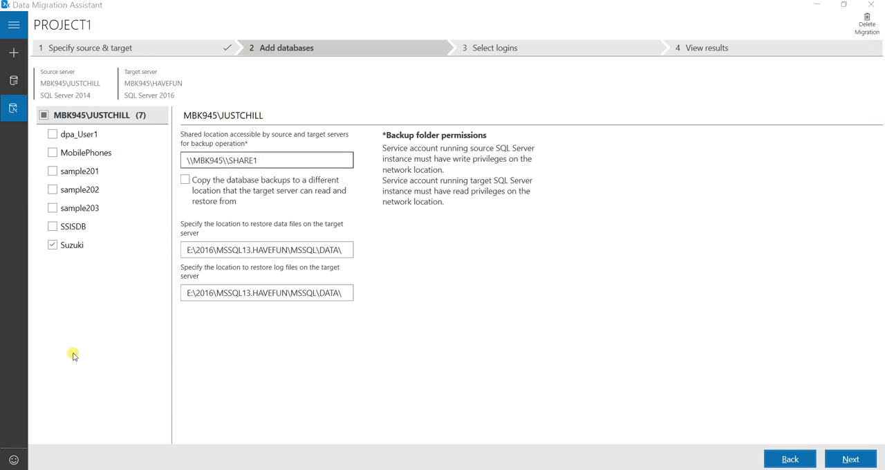
{"action": "left_click", "coordinate": [213, 160]}
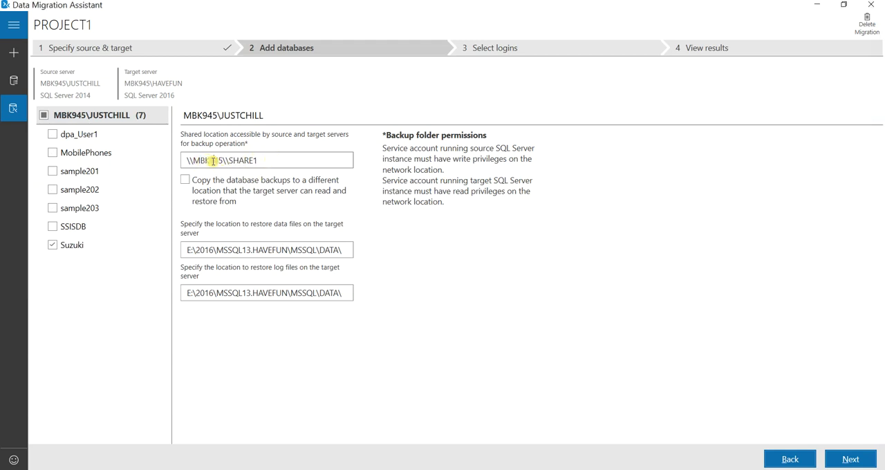
{"action": "left_click", "coordinate": [252, 159]}
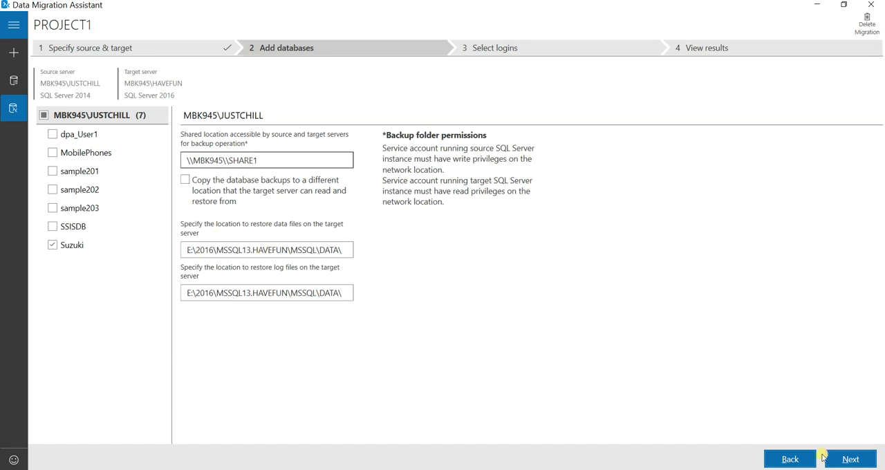
{"action": "left_click", "coordinate": [848, 458]}
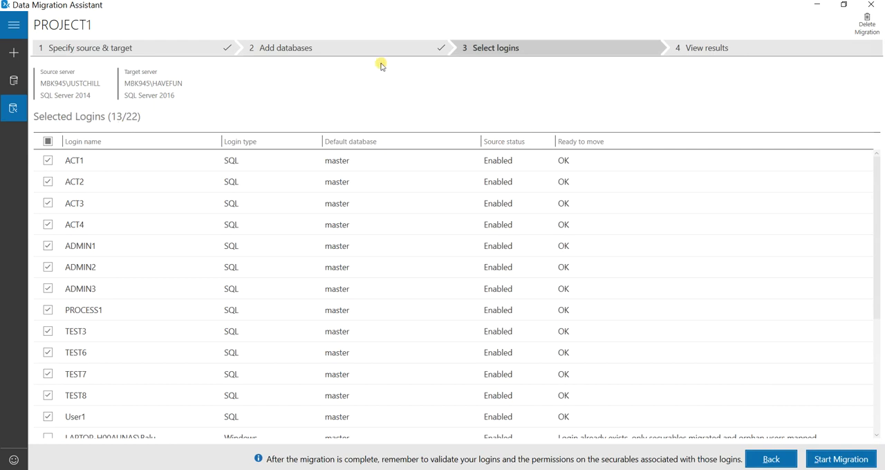
Deselect all the logins and include only ADMIN1, ADMIN2 and ADMIN3 in the migration.
{"action": "scroll", "coordinate": [92, 251], "scroll_direction": "down", "scroll_amount": 3}
{"action": "scroll", "coordinate": [92, 250], "scroll_direction": "up", "scroll_amount": 3}
{"action": "left_click", "coordinate": [49, 142]}
{"action": "left_click", "coordinate": [48, 142]}
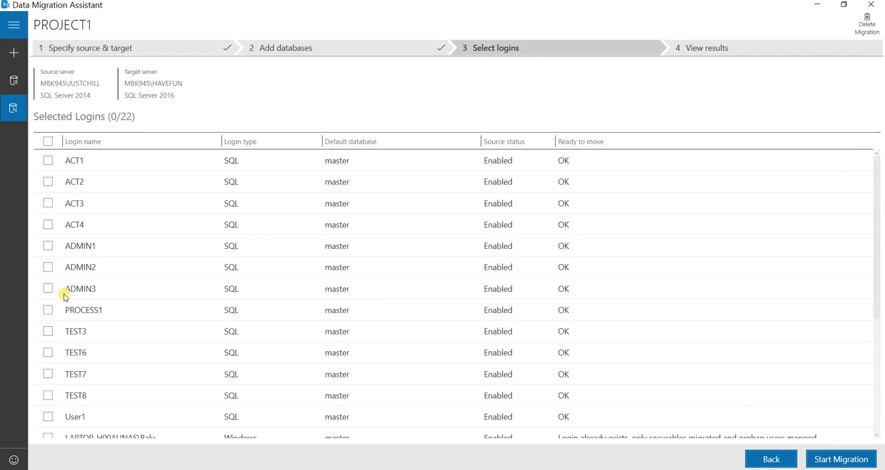
{"action": "left_click", "coordinate": [47, 246]}
{"action": "left_click", "coordinate": [48, 268]}
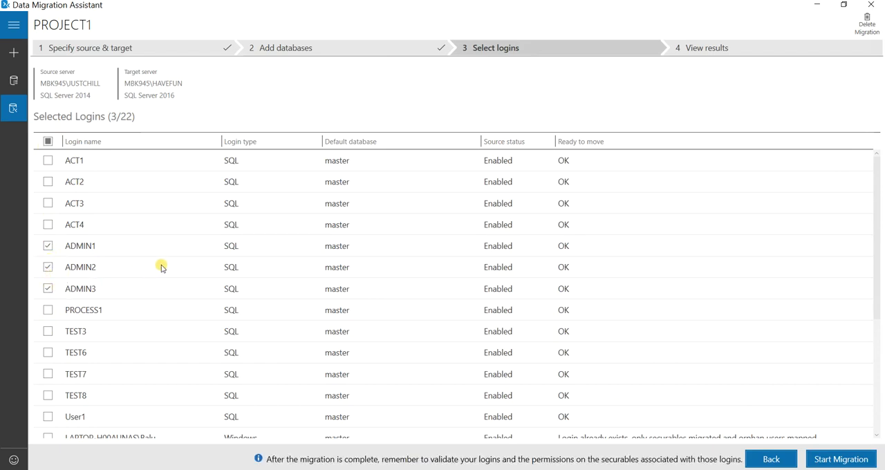
{"action": "scroll", "coordinate": [162, 263], "scroll_direction": "down", "scroll_amount": 3}
{"action": "scroll", "coordinate": [164, 268], "scroll_direction": "up", "scroll_amount": 3}
Start the migration and review the successful results, including the details of the migrated logins.
{"action": "left_click", "coordinate": [813, 458]}
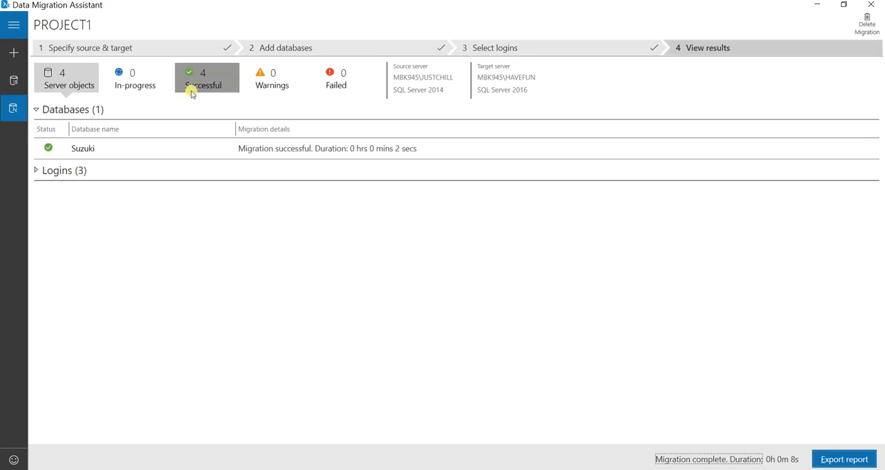
{"action": "left_click", "coordinate": [208, 76]}
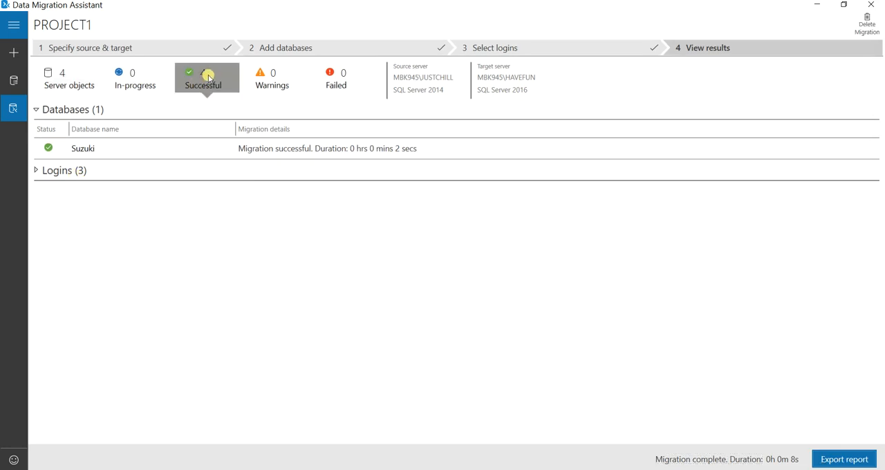
{"action": "left_click", "coordinate": [36, 170]}
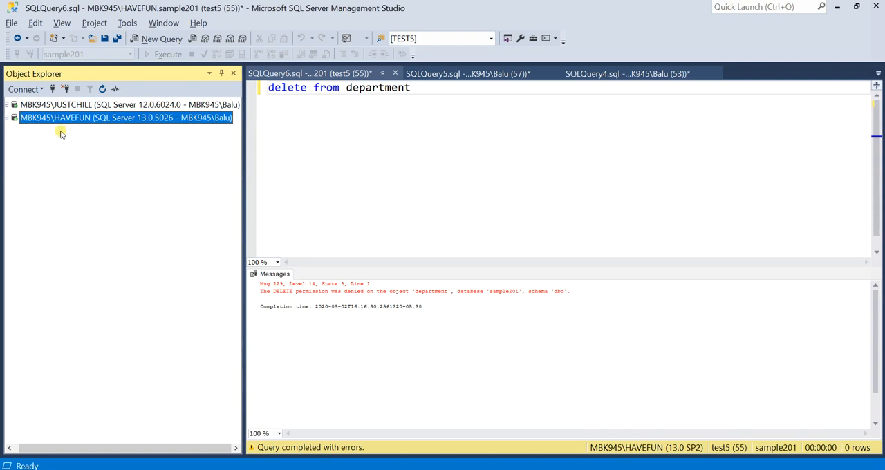
Switch to SQL Server Management Studio, expand the HAVEFUN server's databases, and refresh the server's object list.
{"action": "left_click", "coordinate": [6, 118]}
{"action": "left_click_drag", "start_coordinate": [153, 449], "coordinate": [62, 447]}
{"action": "left_click", "coordinate": [18, 130]}
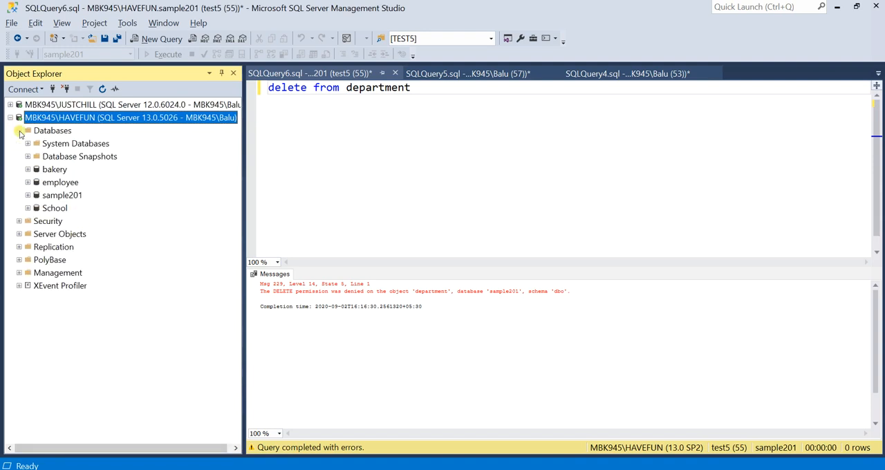
{"action": "left_click", "coordinate": [102, 89]}
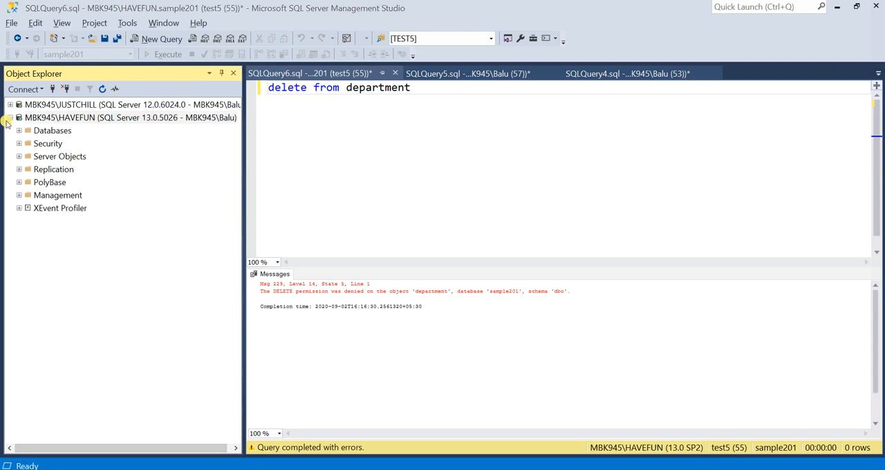
Check the HAVEFUN server for the migrated Suzuki database and the ADMIN1, ADMIN2 and ADMIN3 logins.
{"action": "left_click", "coordinate": [18, 131]}
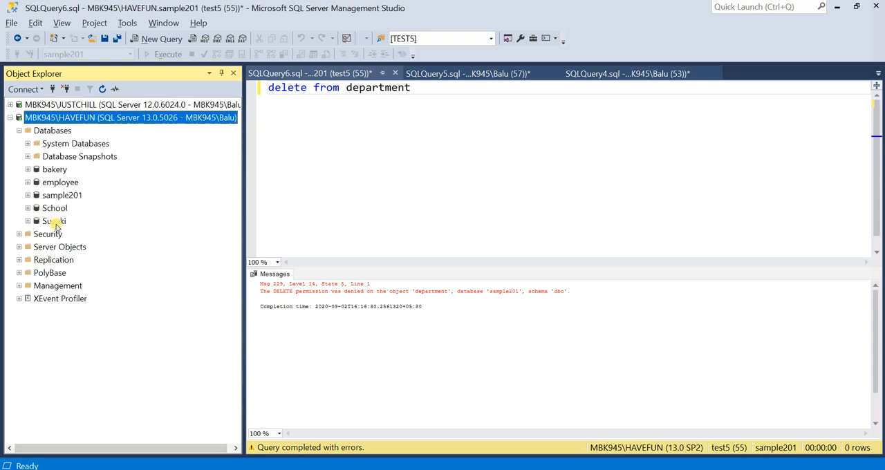
{"action": "left_click", "coordinate": [55, 222]}
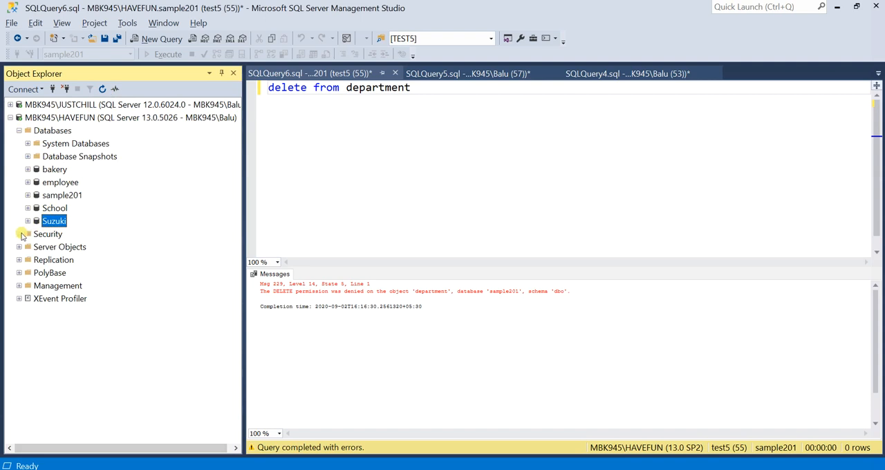
{"action": "left_click", "coordinate": [20, 234]}
{"action": "left_click", "coordinate": [28, 247]}
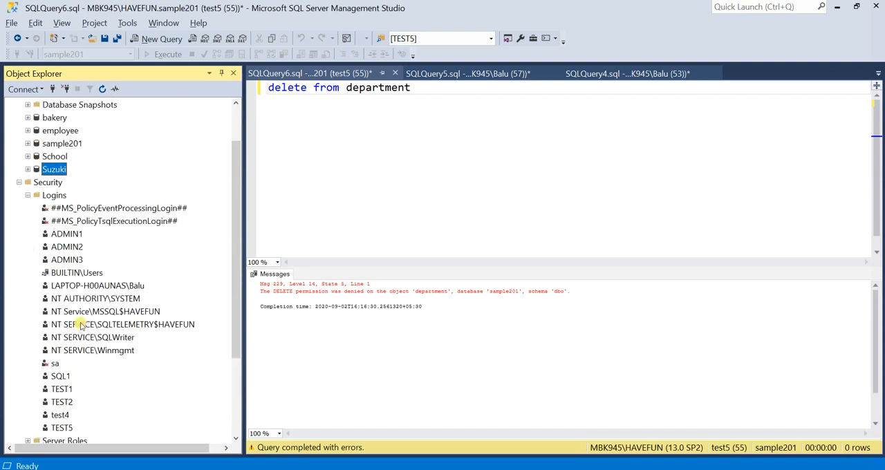
{"action": "left_click", "coordinate": [75, 235]}
{"action": "left_click", "coordinate": [73, 246]}
{"action": "left_click", "coordinate": [73, 259]}
{"action": "left_click", "coordinate": [78, 235]}
{"action": "scroll", "coordinate": [76, 235], "scroll_direction": "up", "scroll_amount": 2}
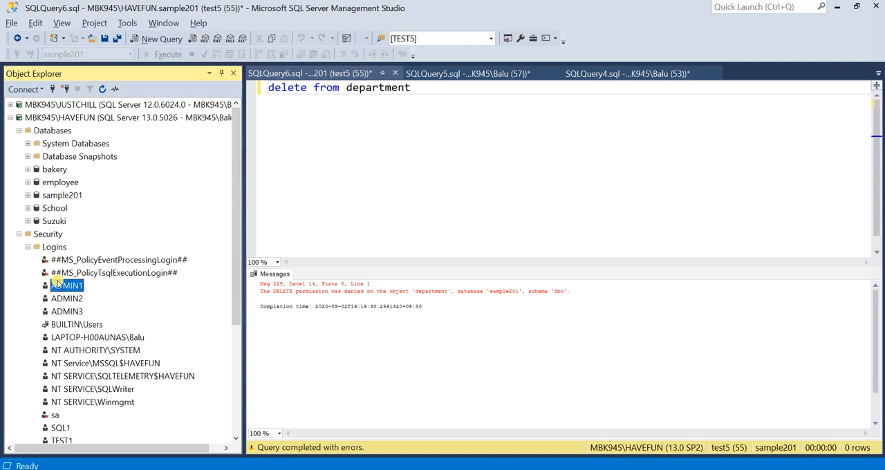
{"action": "left_click", "coordinate": [68, 311]}
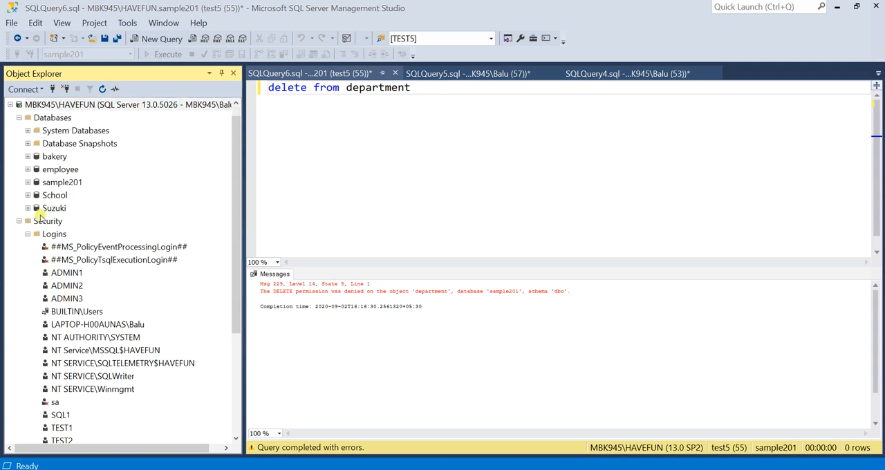
{"action": "scroll", "coordinate": [42, 215], "scroll_direction": "up", "scroll_amount": 1}
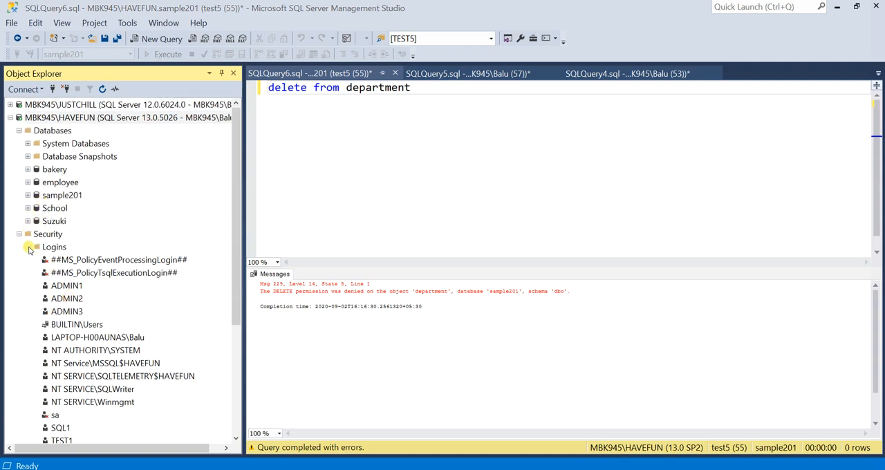
{"action": "left_click", "coordinate": [28, 247]}
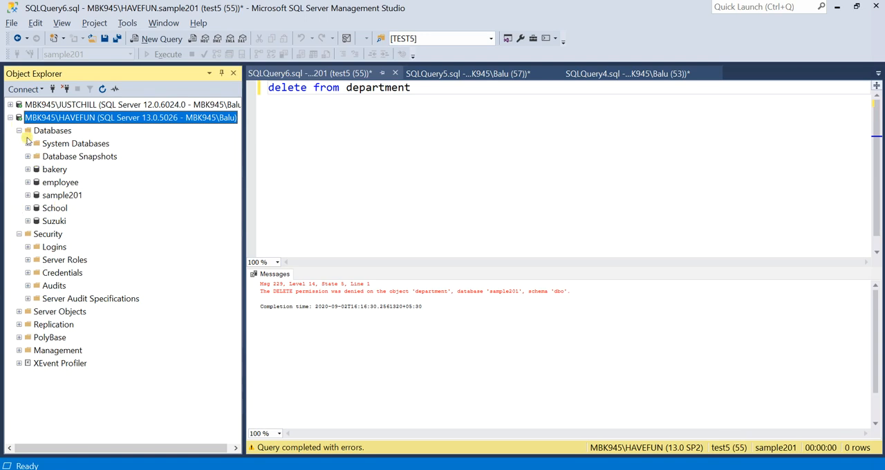
Connect to MBK945\HAVEFUN using SQL Server Authentication with the admin1 login and its password.
{"action": "left_click", "coordinate": [53, 88]}
{"action": "left_click", "coordinate": [431, 186]}
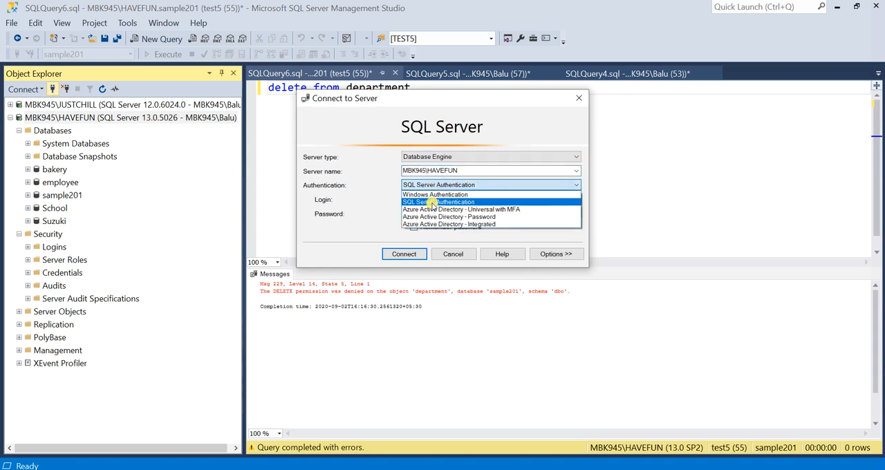
{"action": "left_click", "coordinate": [443, 196]}
{"action": "left_click", "coordinate": [458, 184]}
{"action": "left_click", "coordinate": [457, 201]}
{"action": "left_click", "coordinate": [451, 213]}
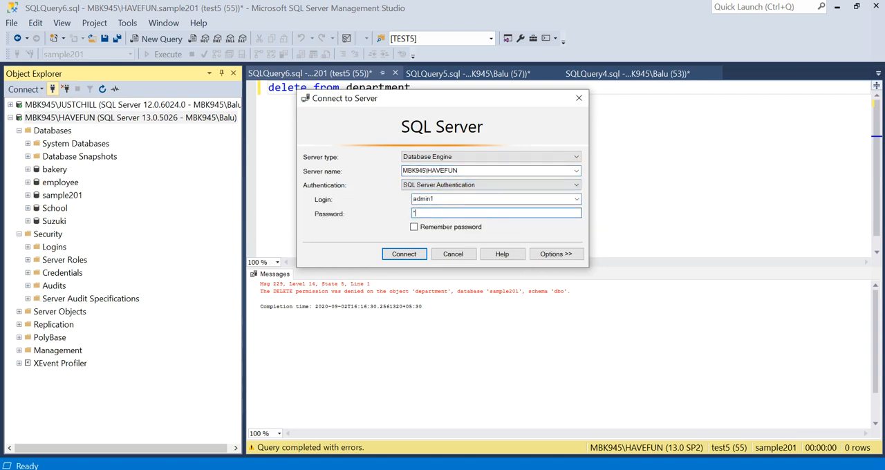
{"action": "key", "text": "Return"}
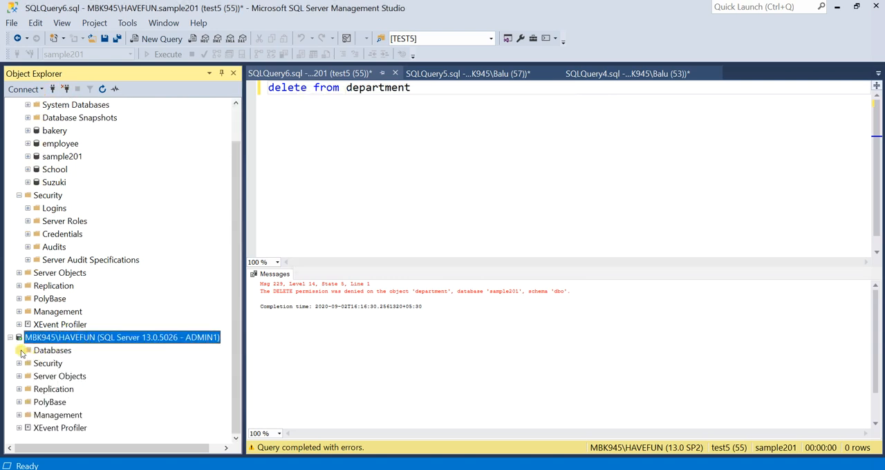
Browse the databases in the ADMIN1 connection and inspect the employee database's tables.
{"action": "left_click", "coordinate": [20, 351]}
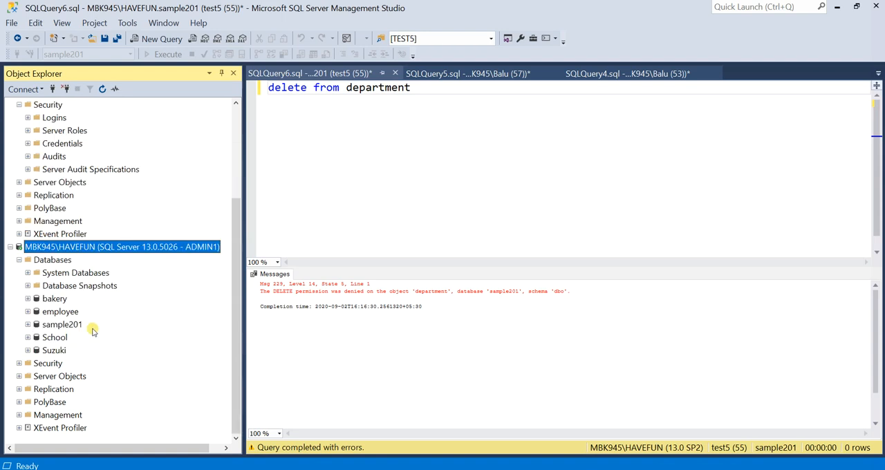
{"action": "left_click", "coordinate": [58, 312]}
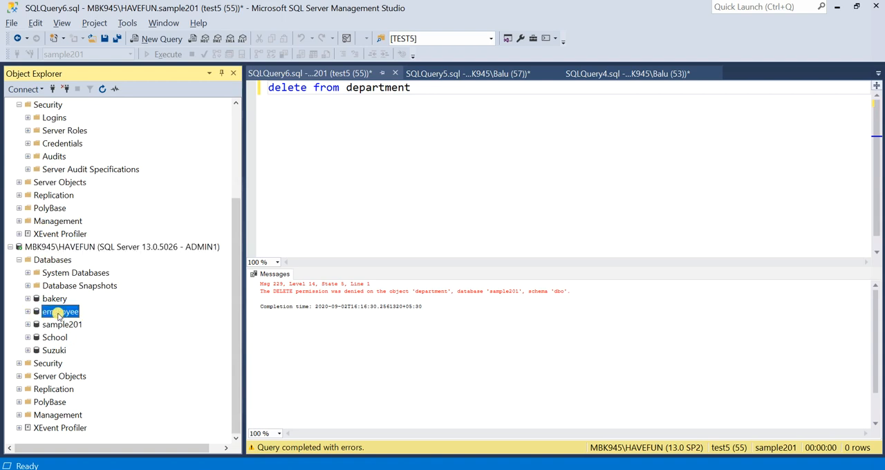
{"action": "left_click", "coordinate": [28, 311]}
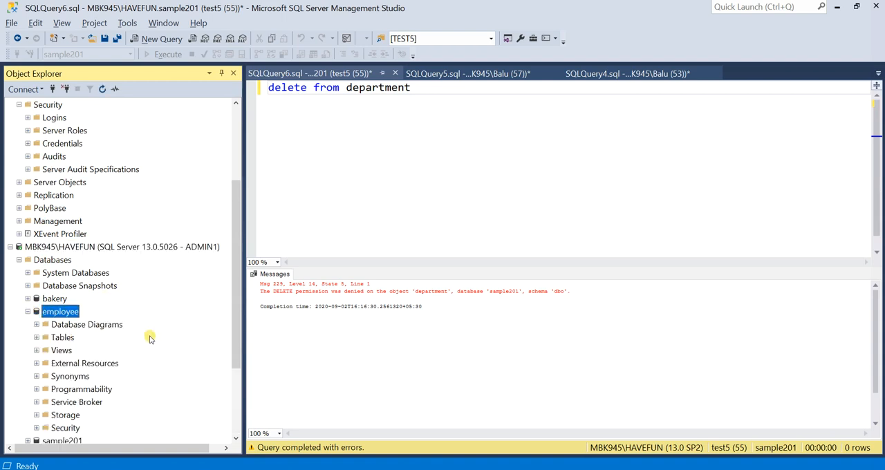
{"action": "left_click", "coordinate": [37, 337]}
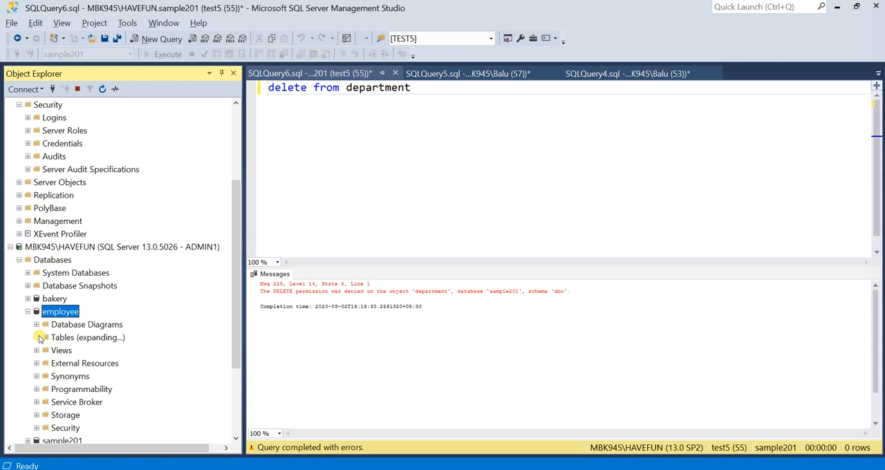
{"action": "scroll", "coordinate": [78, 347], "scroll_direction": "down", "scroll_amount": 3}
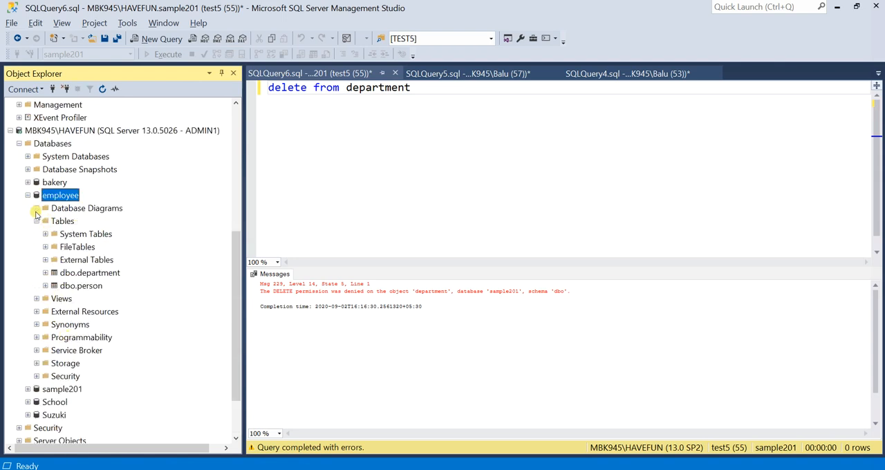
{"action": "left_click", "coordinate": [26, 197]}
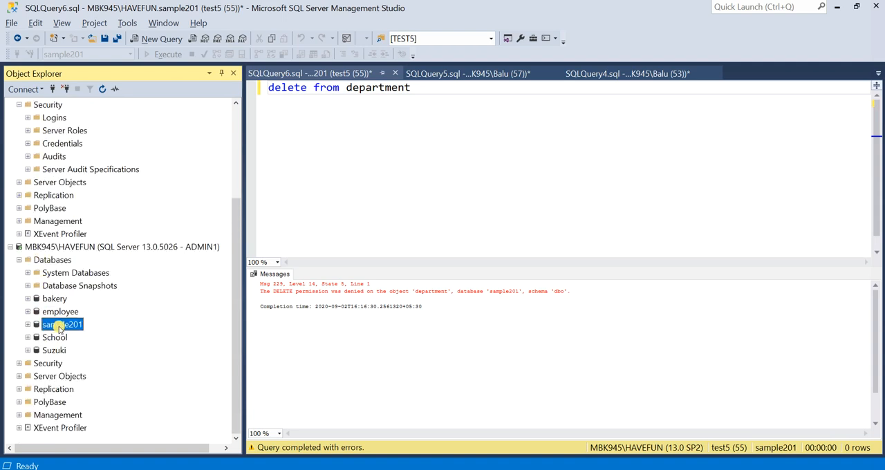
{"action": "left_click", "coordinate": [27, 312]}
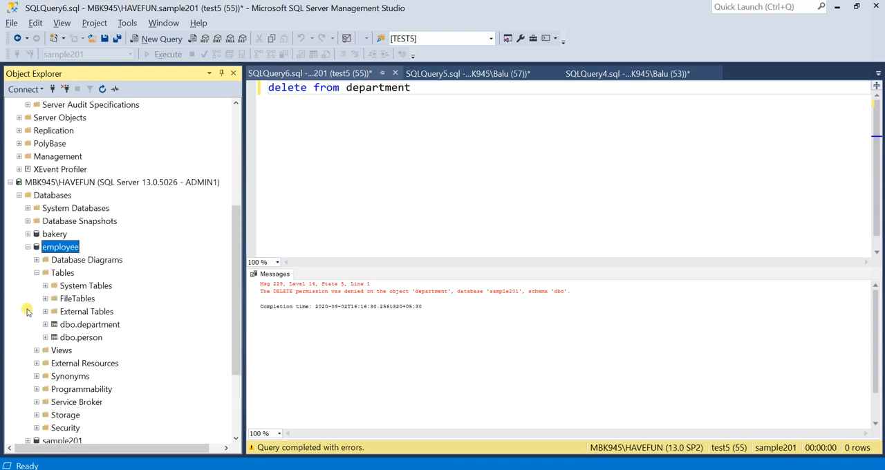
{"action": "scroll", "coordinate": [27, 311], "scroll_direction": "down", "scroll_amount": 2}
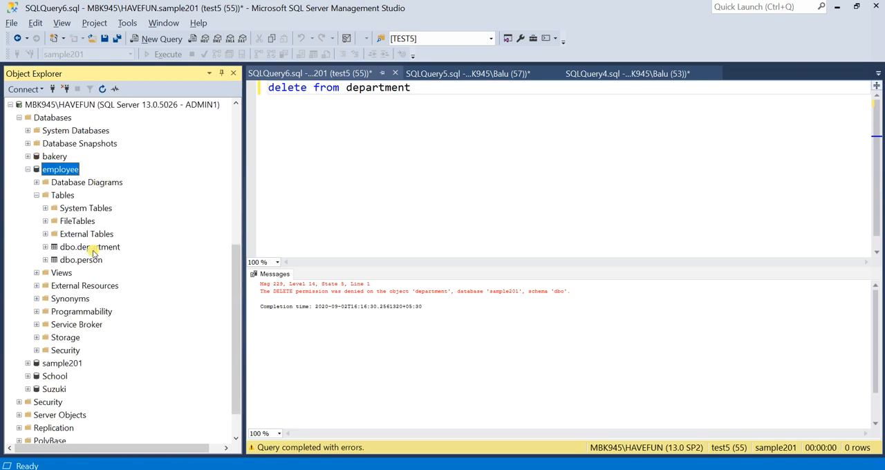
{"action": "left_click", "coordinate": [92, 248]}
Expand the Suzuki database in the ADMIN1 connection and inspect its tables.
{"action": "left_click", "coordinate": [28, 389]}
{"action": "scroll", "coordinate": [43, 360], "scroll_direction": "down", "scroll_amount": 2}
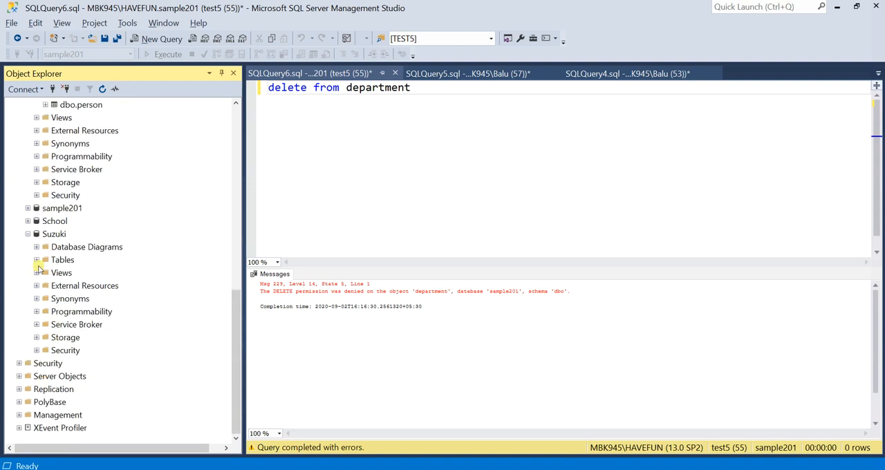
{"action": "left_click", "coordinate": [35, 262]}
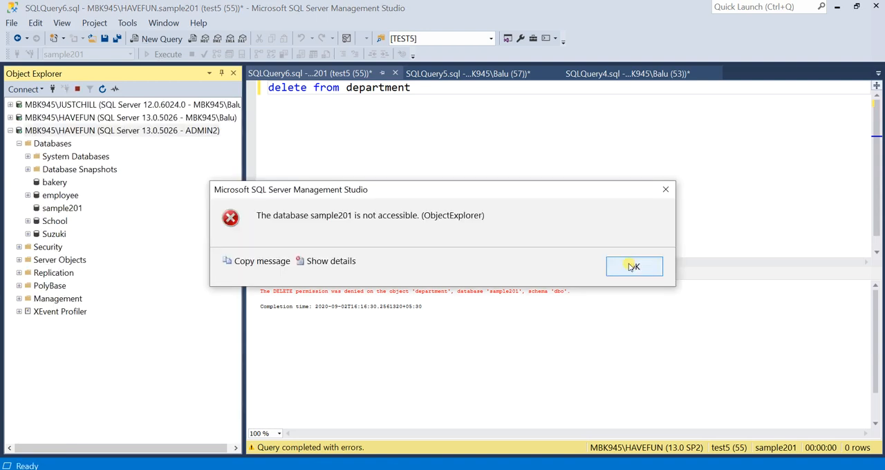
Dismiss the sample201 access error in the ADMIN2 connection and expand the Suzuki database's tables.
{"action": "left_click", "coordinate": [634, 267]}
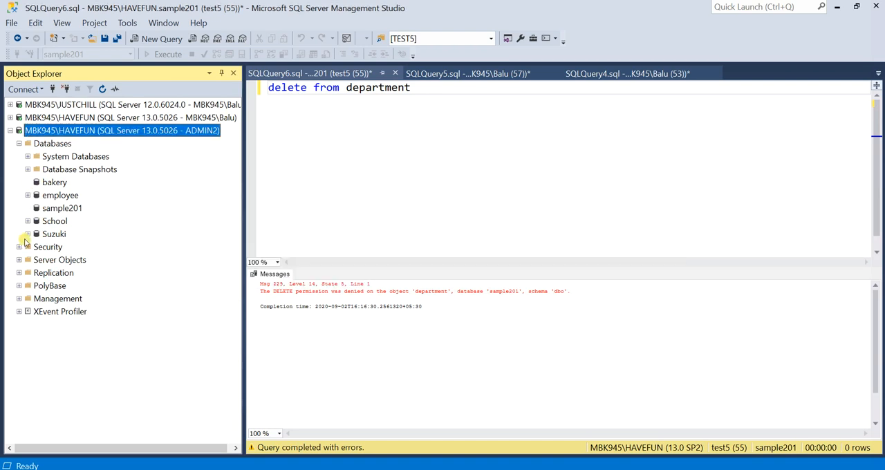
{"action": "left_click", "coordinate": [28, 235]}
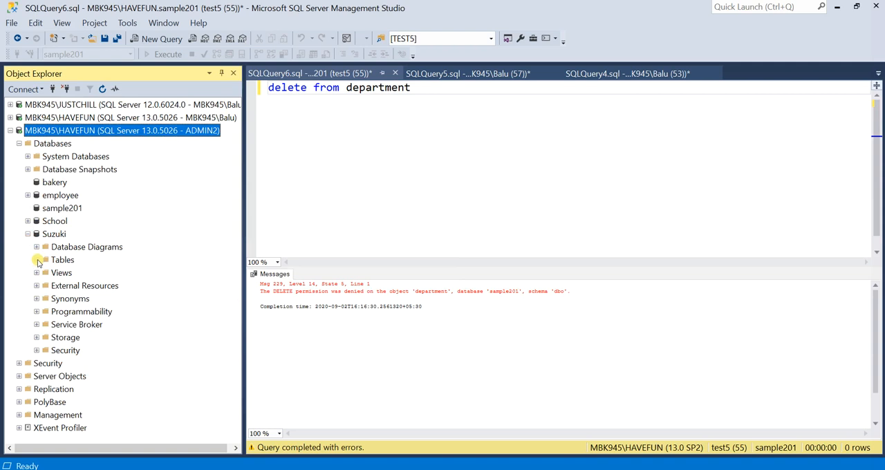
{"action": "left_click", "coordinate": [37, 260]}
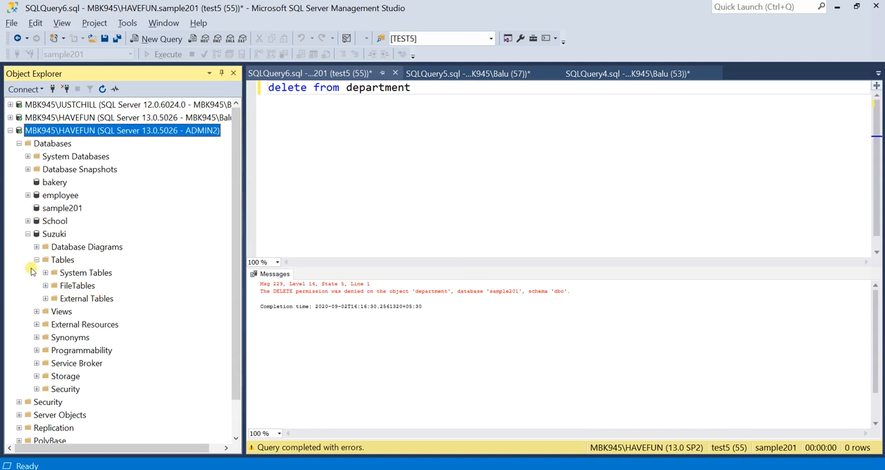
Open a new query on the ADMIN2 connection, write "create database red" and execute it.
{"action": "double_click", "coordinate": [305, 89]}
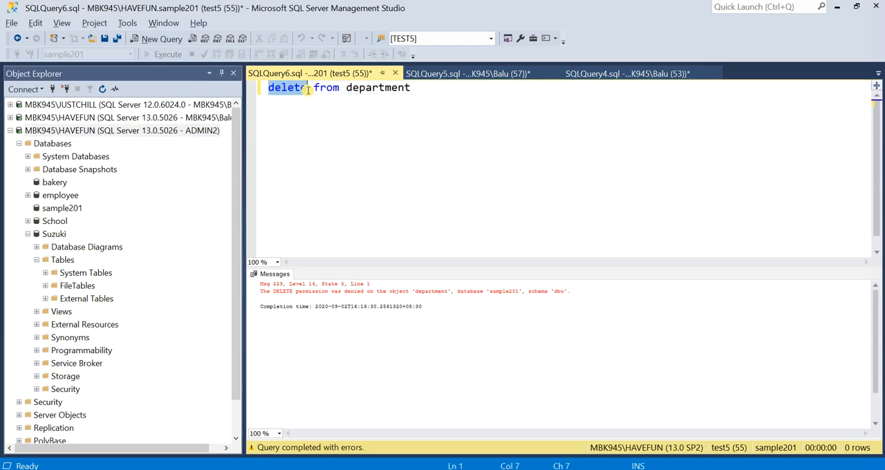
{"action": "left_click", "coordinate": [120, 131]}
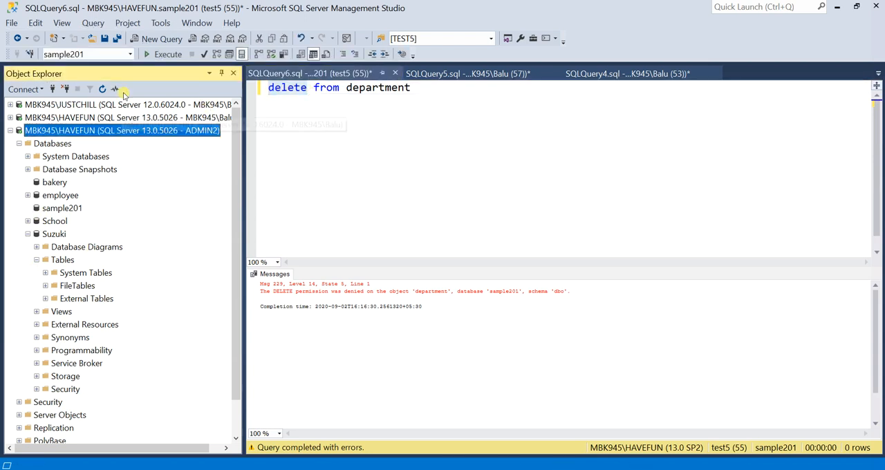
{"action": "left_click", "coordinate": [172, 39]}
{"action": "type", "text": "cre"}
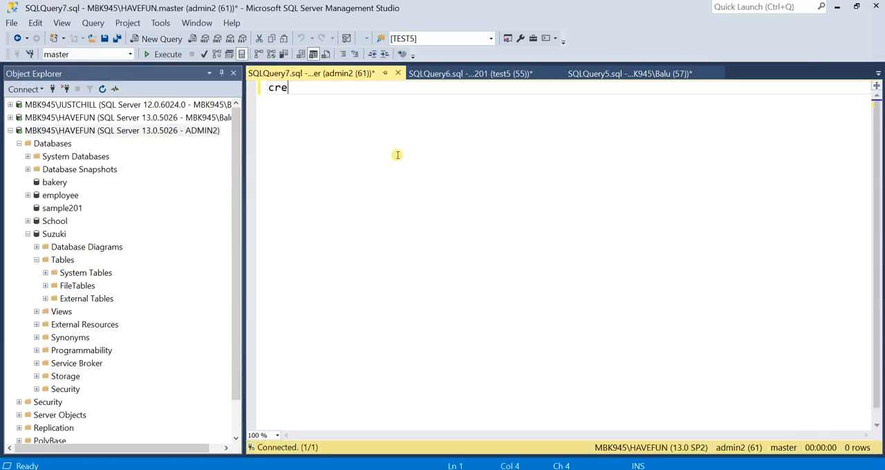
{"action": "type", "text": "ate database"}
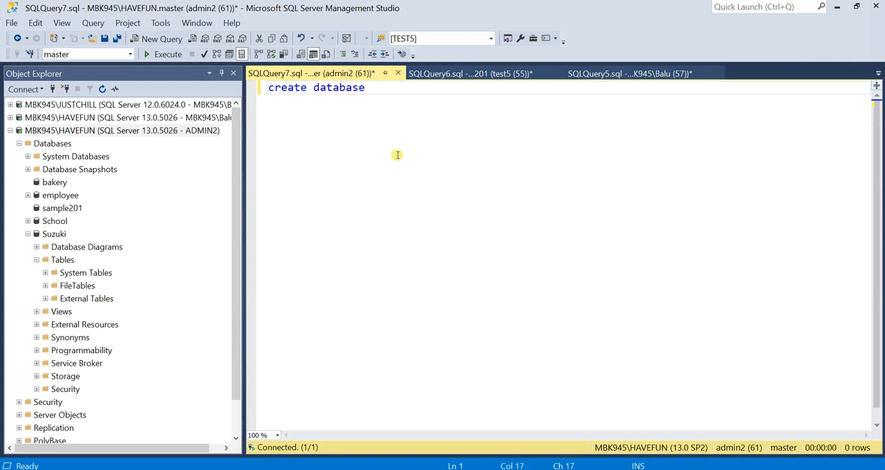
{"action": "type", "text": " red"}
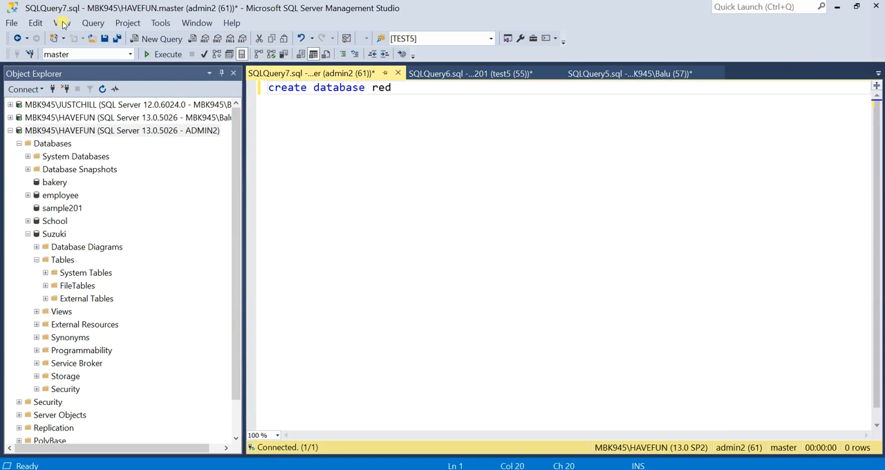
{"action": "left_click", "coordinate": [153, 54]}
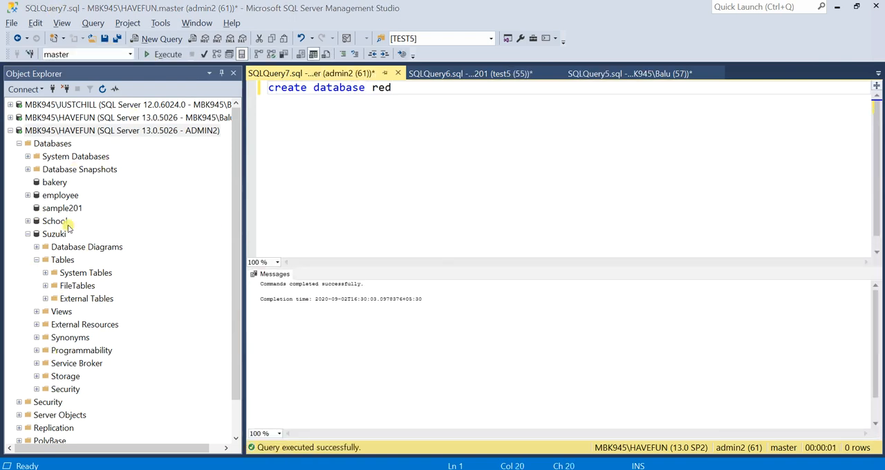
Try to expand the employee database in the ADMIN2 connection and dismiss the resulting message.
{"action": "left_click", "coordinate": [29, 195]}
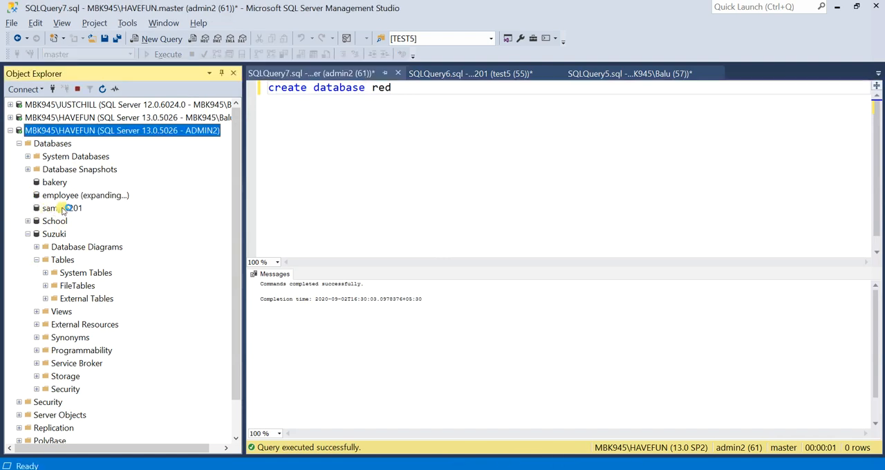
{"action": "left_click", "coordinate": [640, 265]}
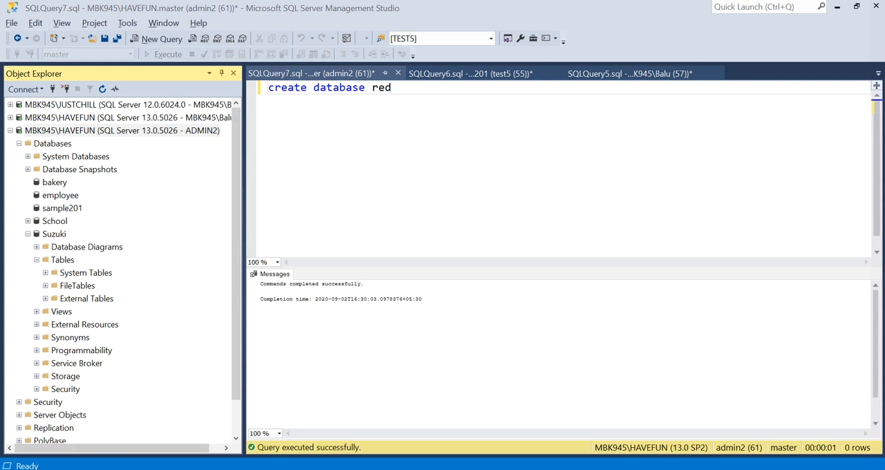
{"action": "left_click_drag", "start_coordinate": [238, 302], "coordinate": [247, 351]}
{"action": "scroll", "coordinate": [246, 354], "scroll_direction": "up", "scroll_amount": 1}
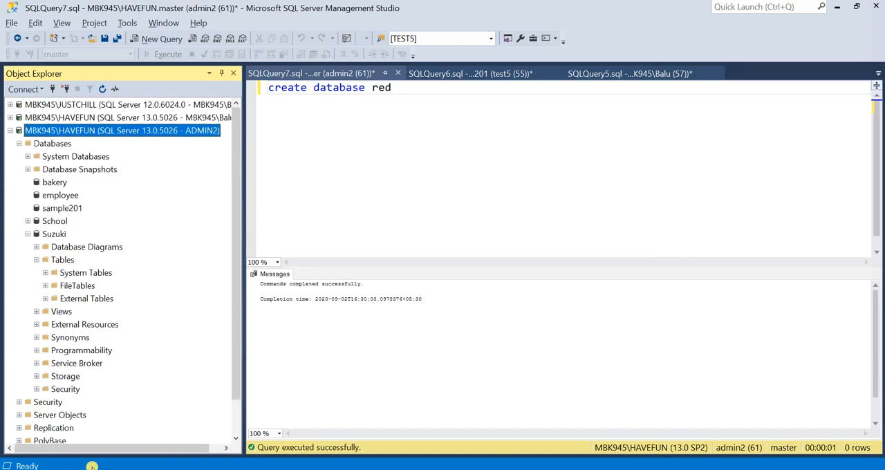